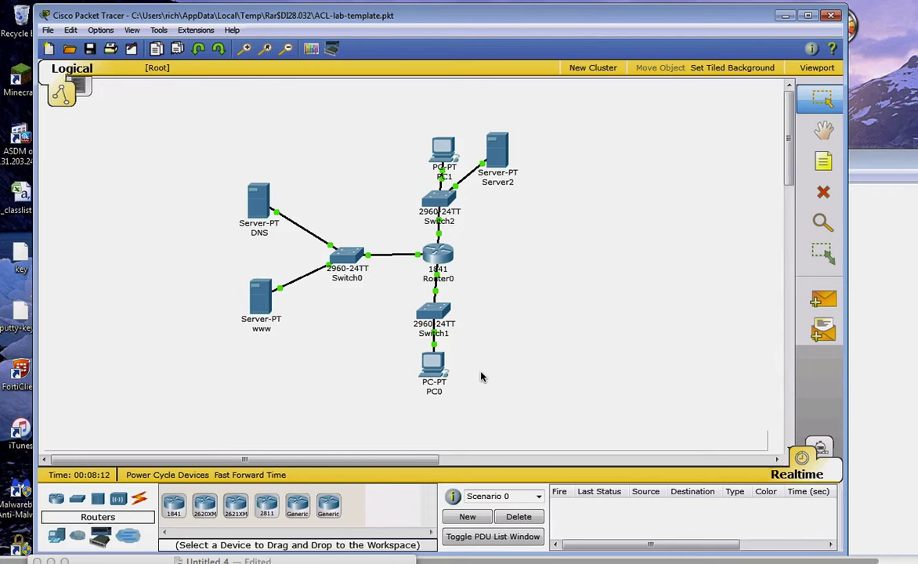
# Launch PC0's Web Browser and drag its window to the lower right so the servers show
pyautogui.click(433, 364)
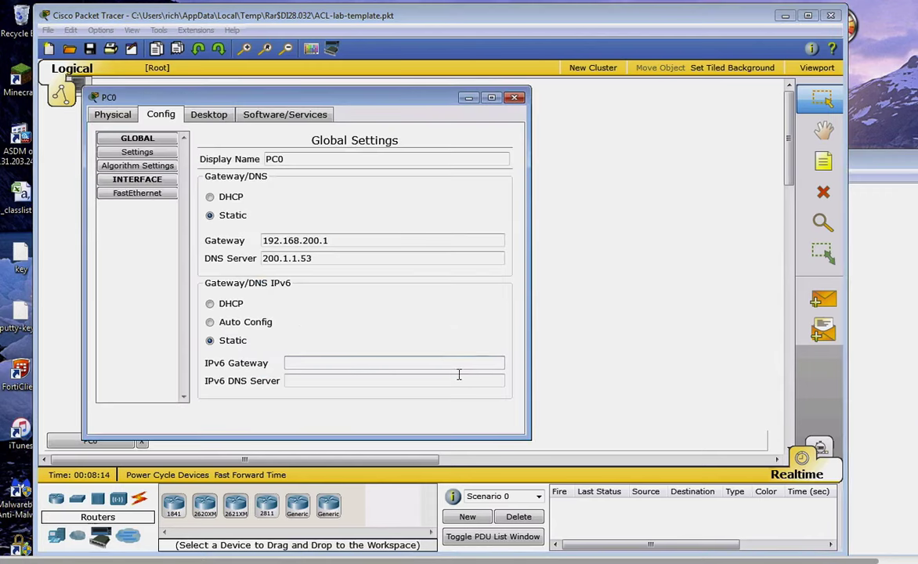
pyautogui.click(206, 114)
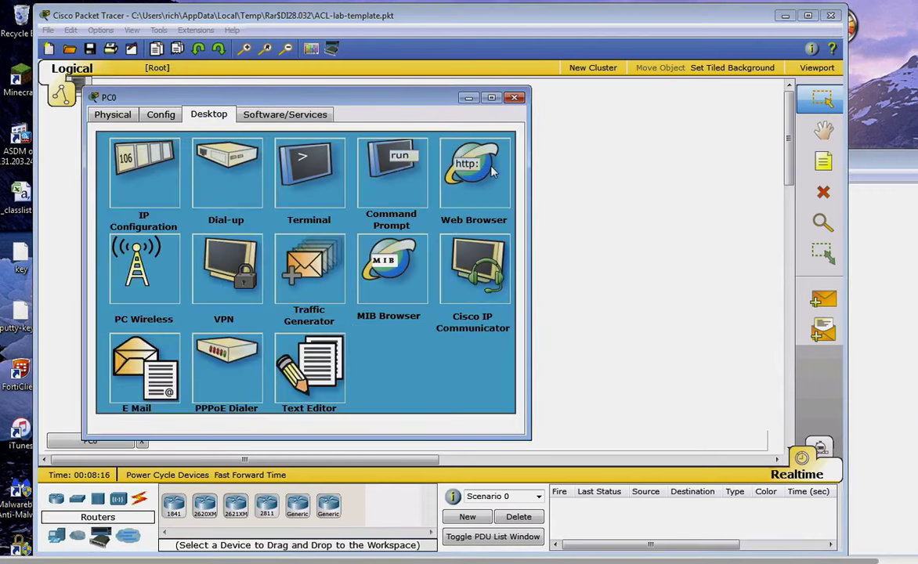
pyautogui.click(458, 164)
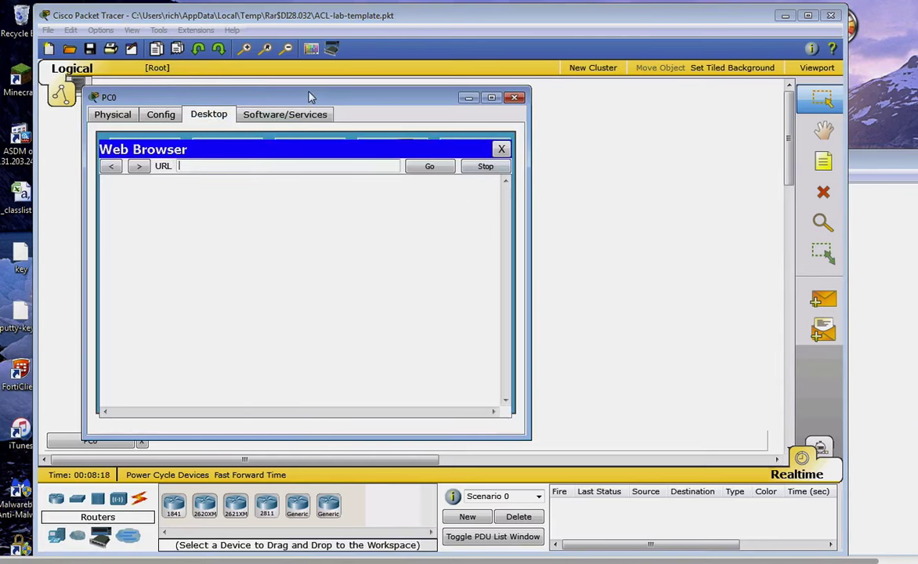
pyautogui.moveTo(330, 97); pyautogui.dragTo(733, 109)
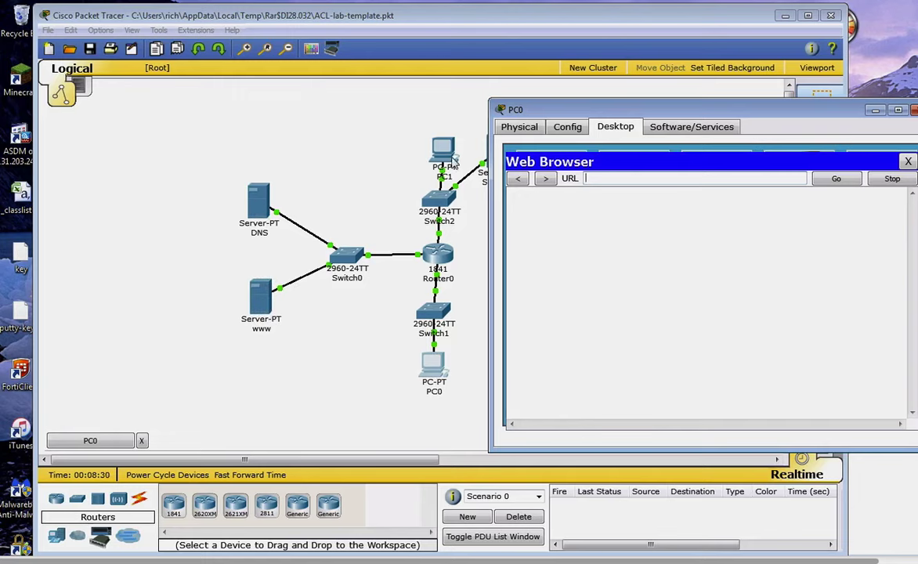
pyautogui.moveTo(599, 109); pyautogui.dragTo(631, 337)
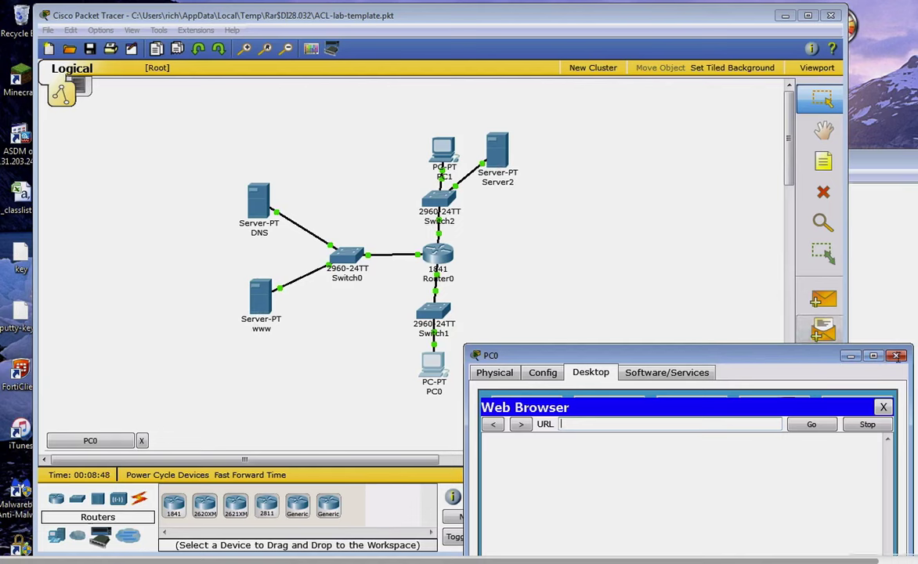
pyautogui.click(350, 331)
pyautogui.click(269, 328)
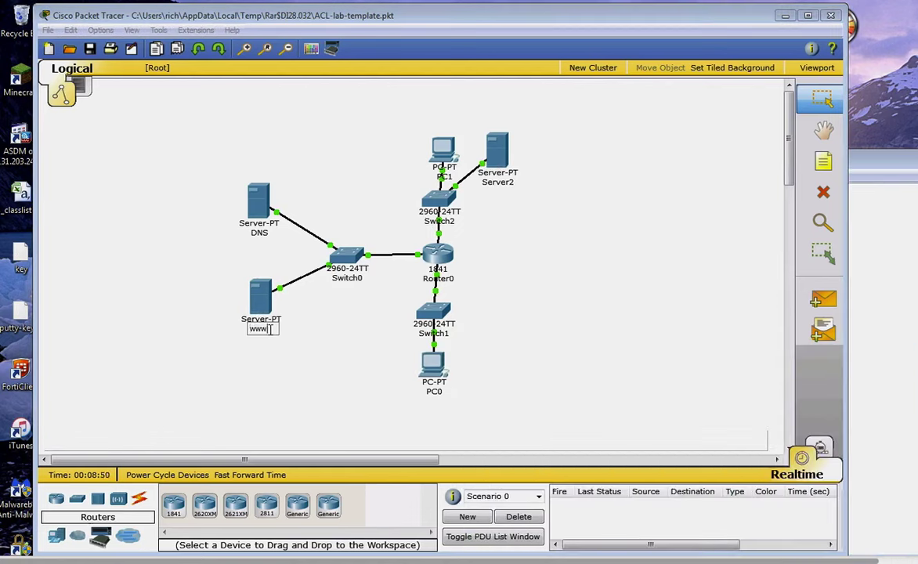
pyautogui.write('.ritb.com')
pyautogui.click(278, 354)
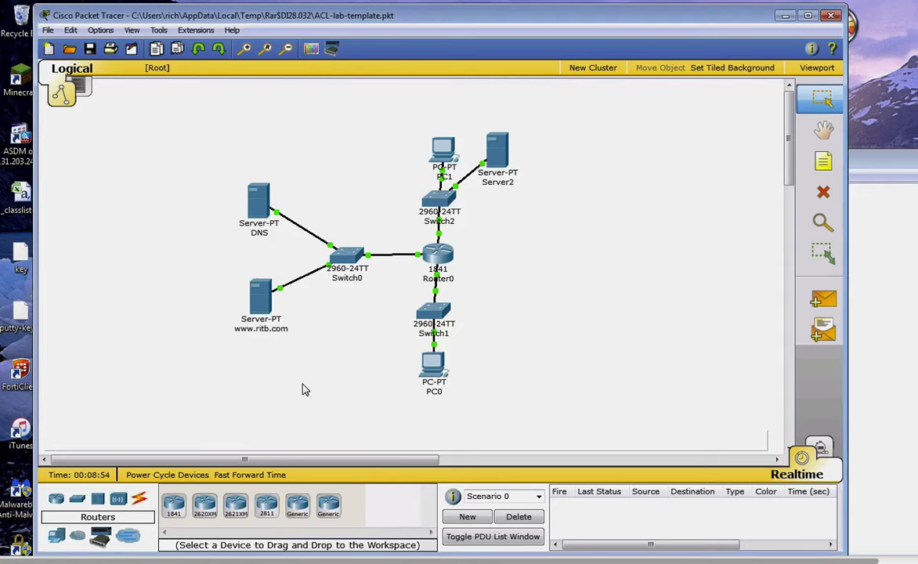
pyautogui.click(504, 181)
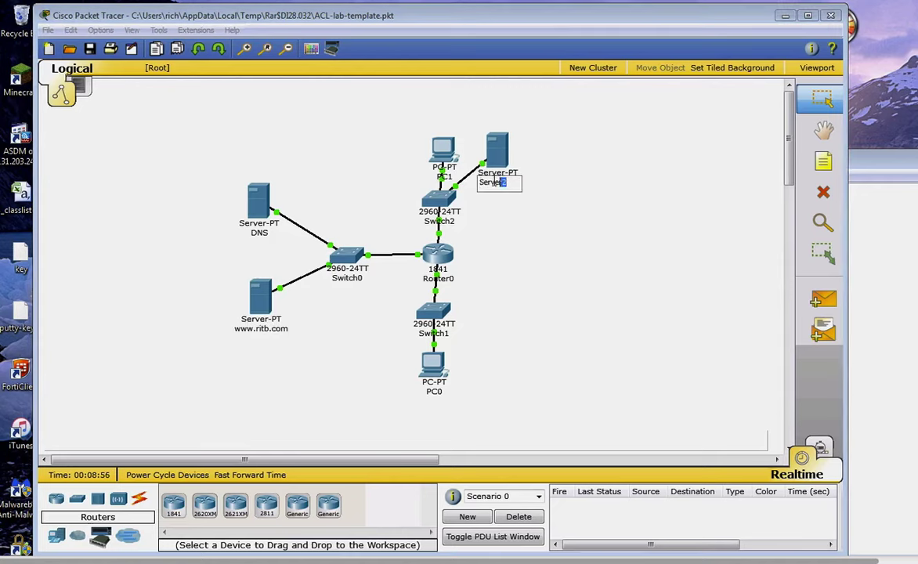
pyautogui.hotkey('ctrl', 'a')
pyautogui.write('ww.cwt')
pyautogui.write('om')
pyautogui.press('Return')
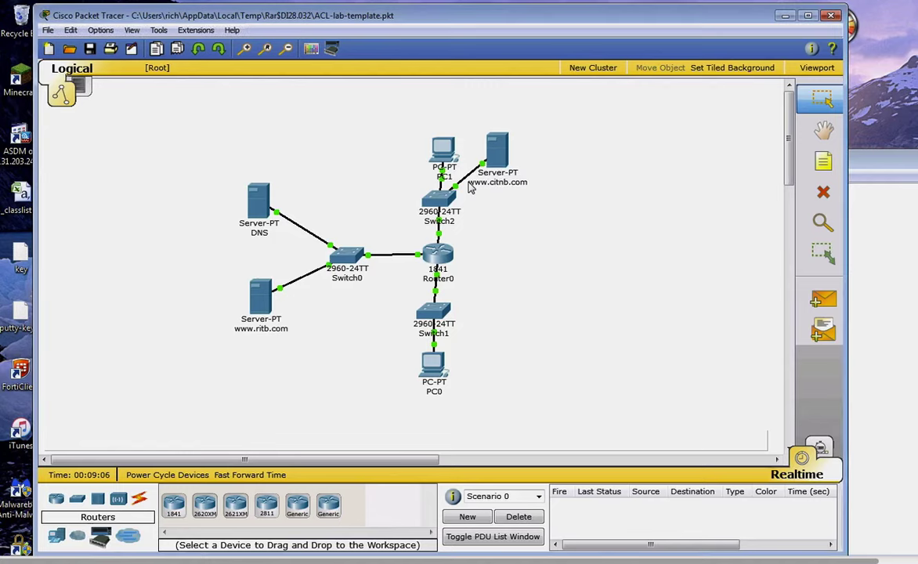
pyautogui.click(433, 364)
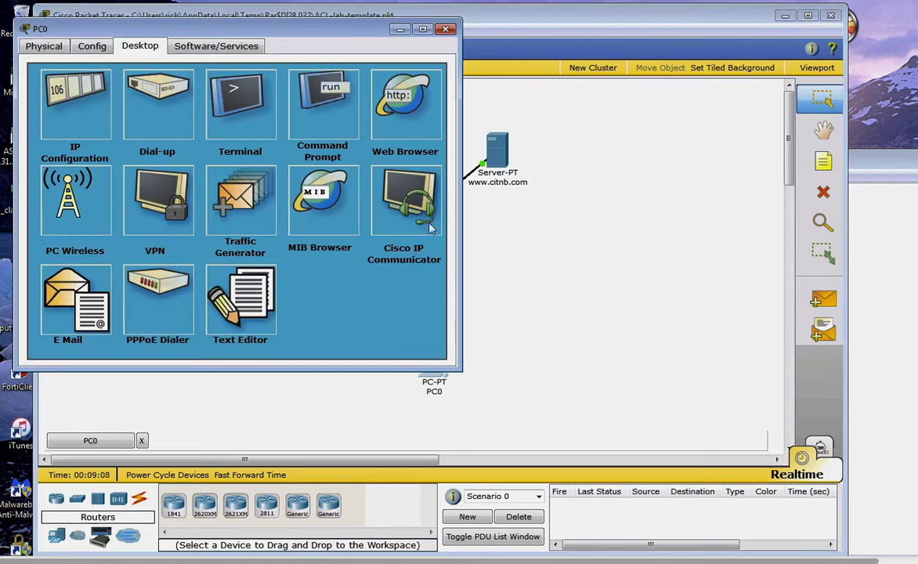
pyautogui.click(393, 91)
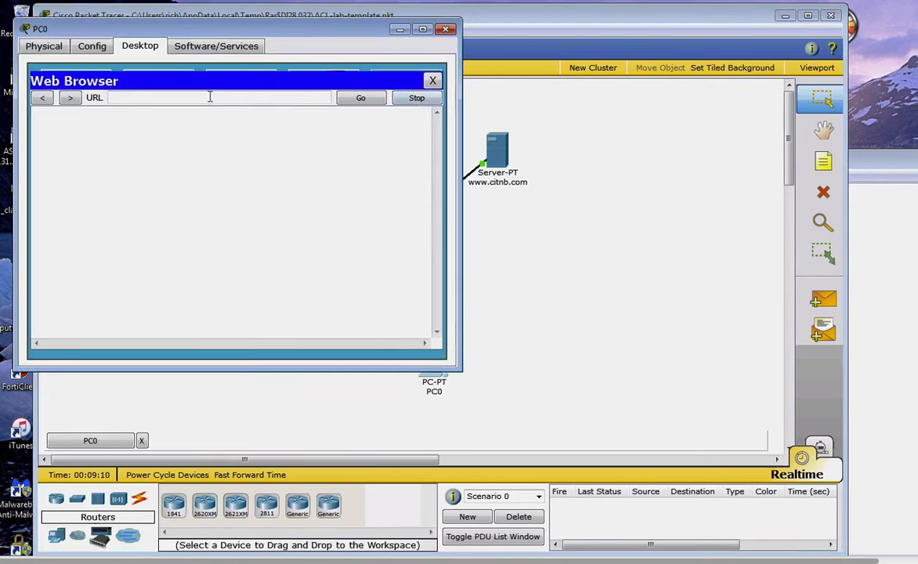
pyautogui.write('www.')
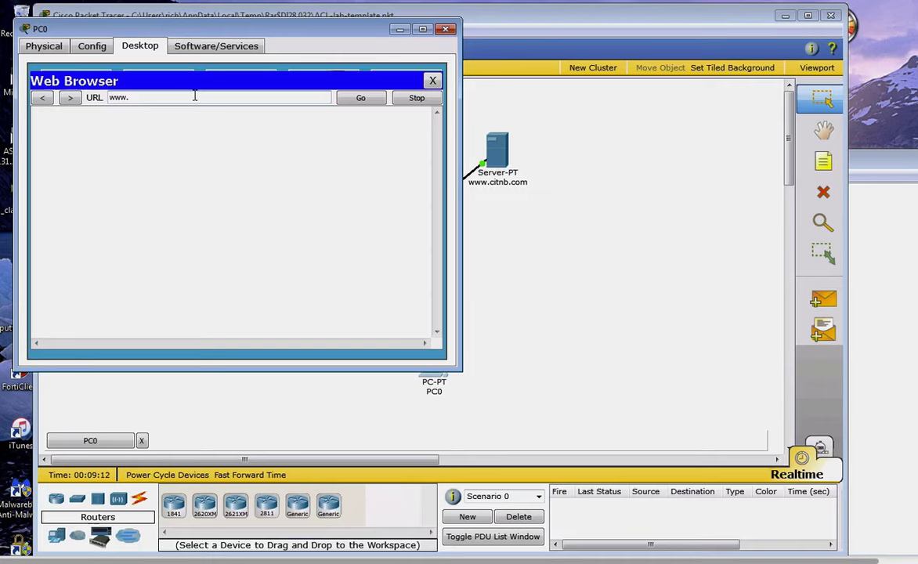
pyautogui.write('ritb.com')
pyautogui.press('Return')
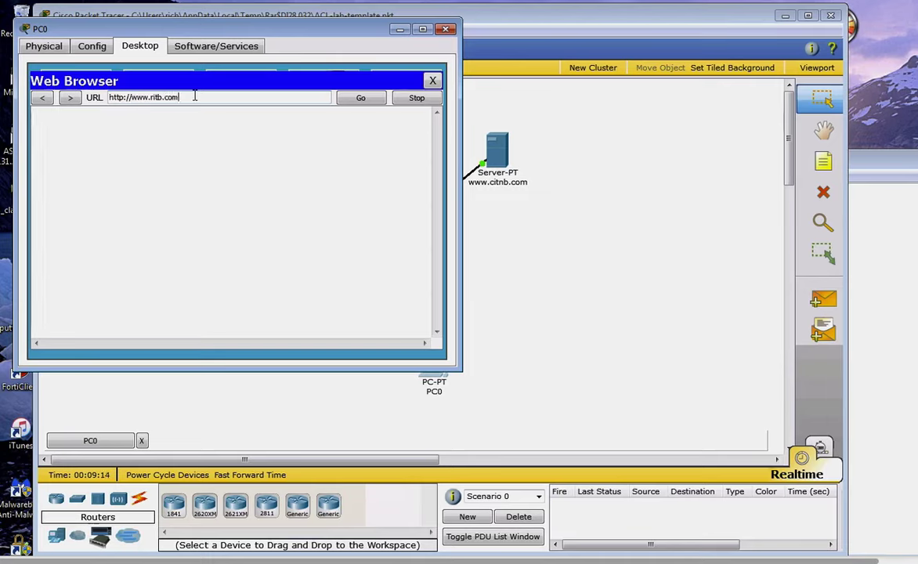
pyautogui.click(362, 97)
pyautogui.click(114, 97)
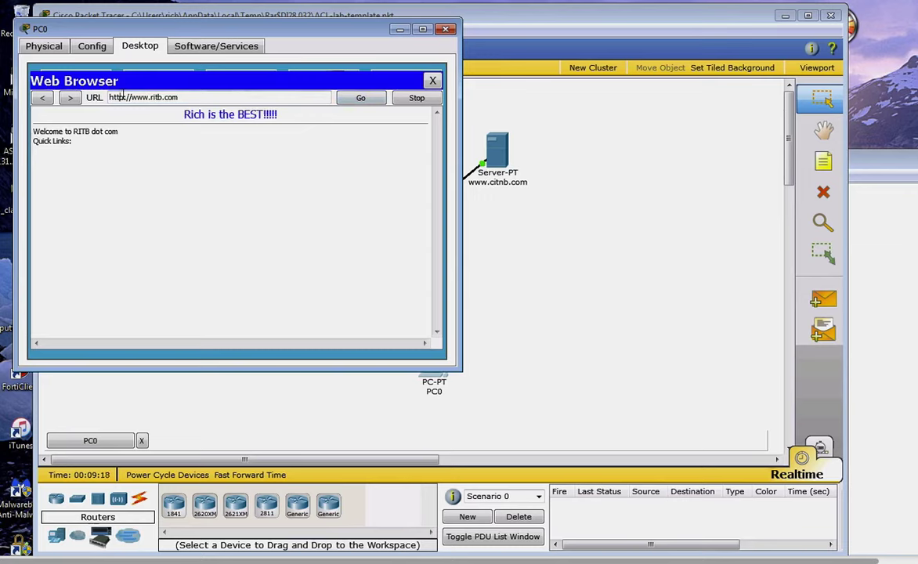
pyautogui.write('s')
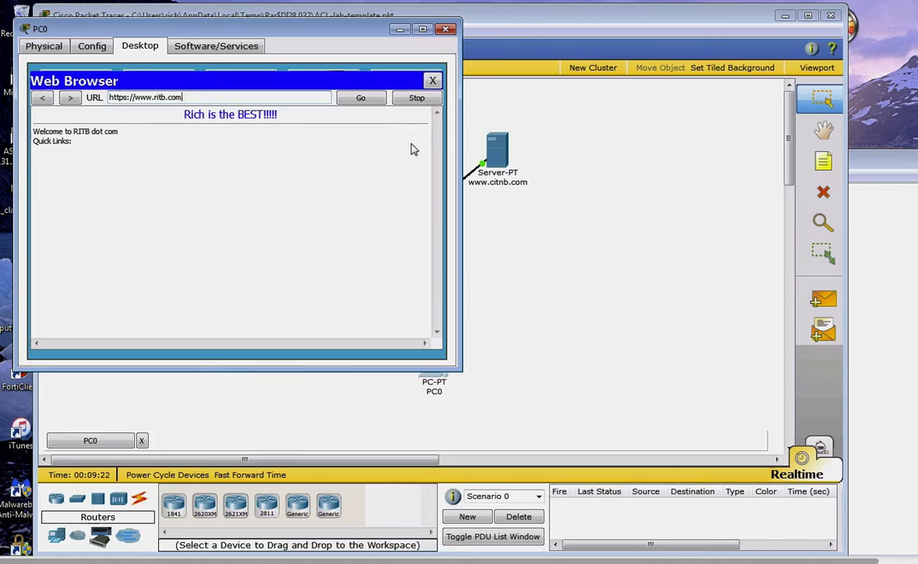
pyautogui.click(368, 97)
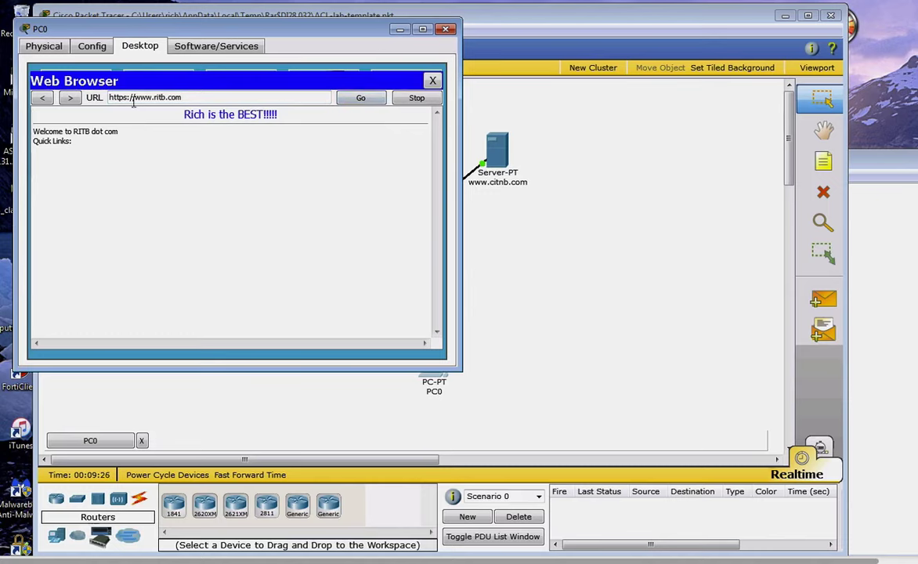
pyautogui.moveTo(182, 97); pyautogui.dragTo(86, 97)
pyautogui.write('w')
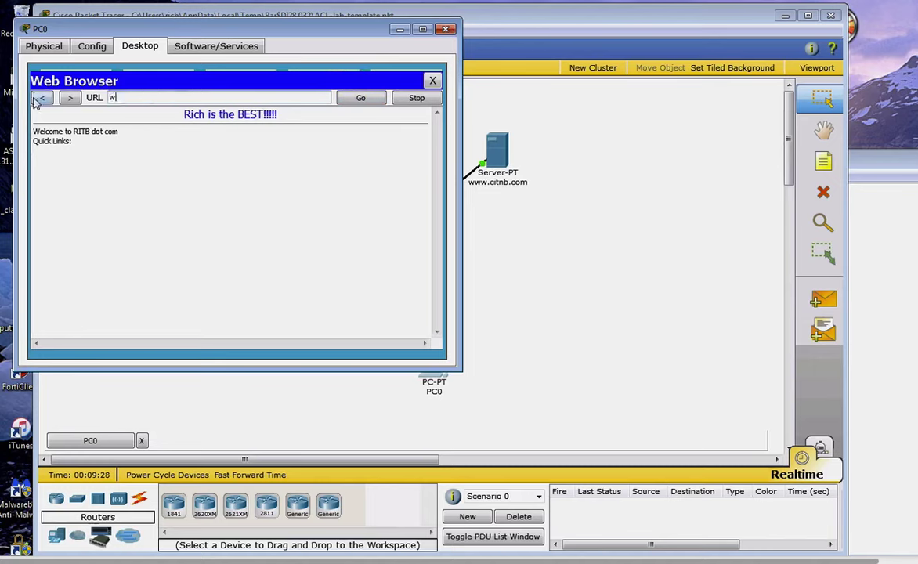
pyautogui.write('ww.citnb.com')
pyautogui.press('Return')
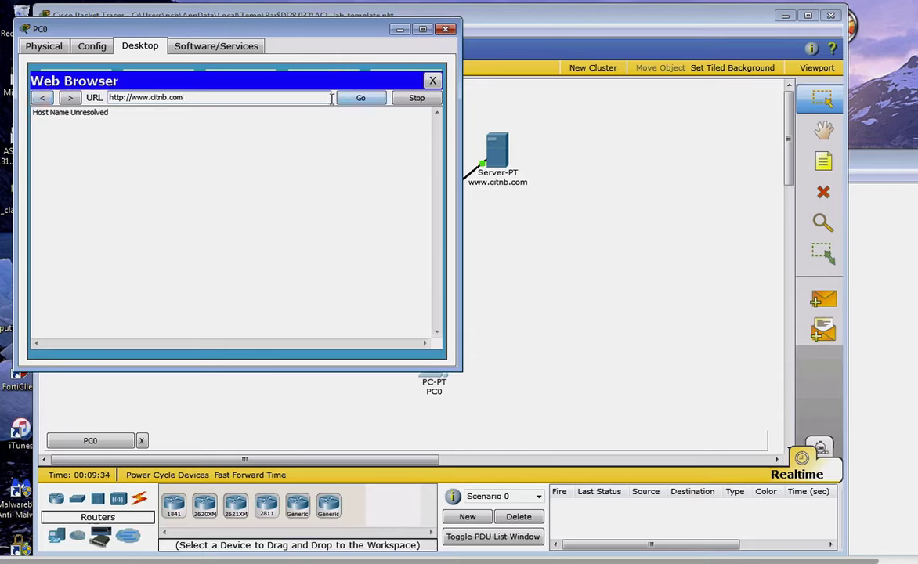
pyautogui.press('Left')
pyautogui.press('Left')
pyautogui.press('Left')
pyautogui.press('Left')
pyautogui.press('Left')
pyautogui.press('BackSpace')
pyautogui.press('BackSpace')
pyautogui.write('nt')
pyautogui.press('Return')
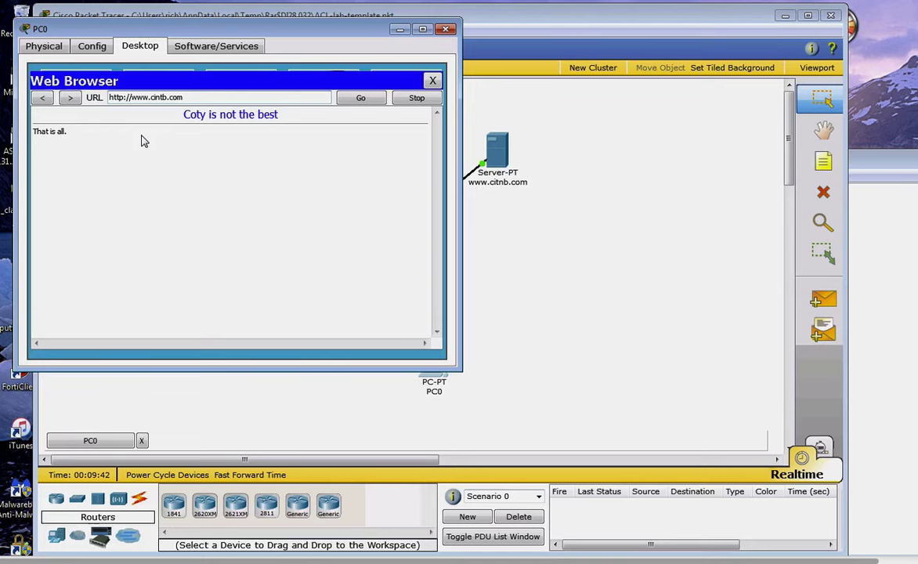
pyautogui.write('s')
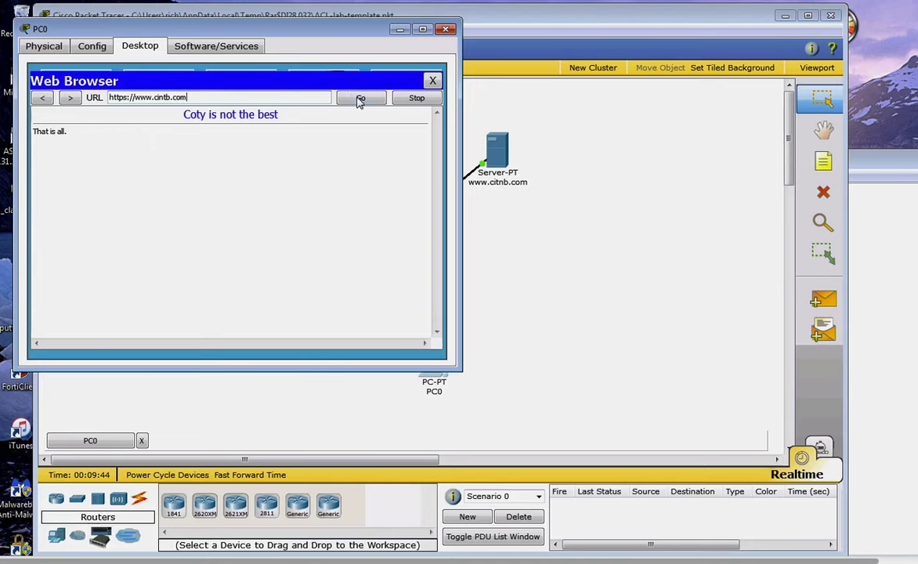
pyautogui.click(445, 29)
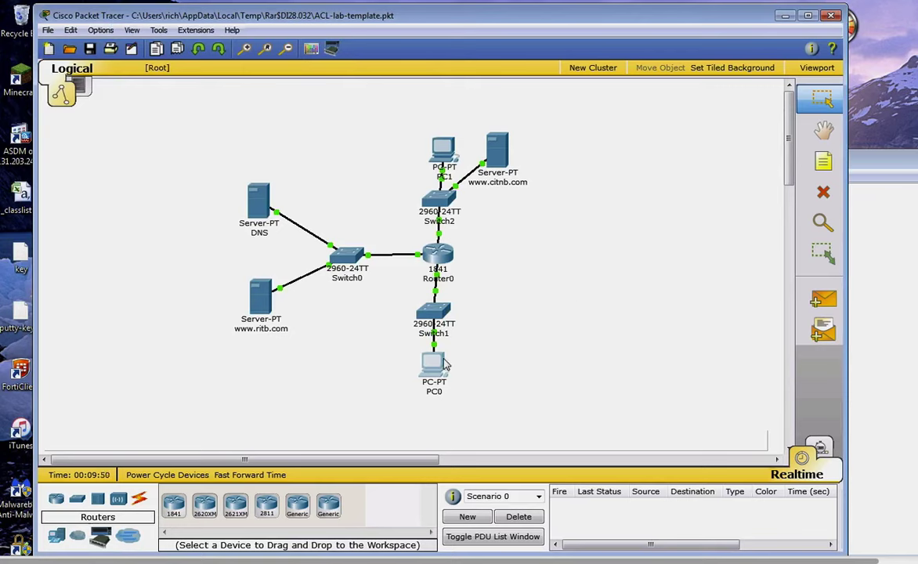
pyautogui.moveTo(430, 373)
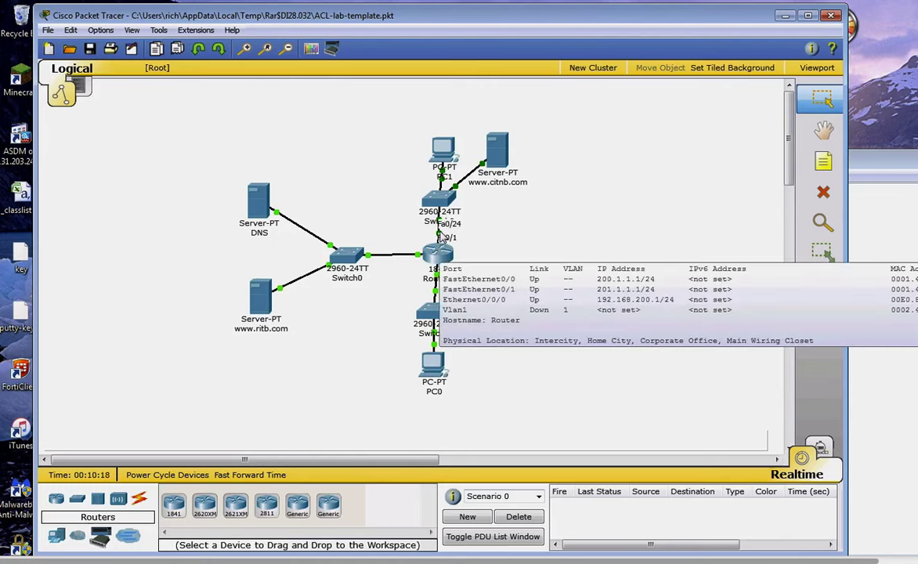
pyautogui.moveTo(448, 146)
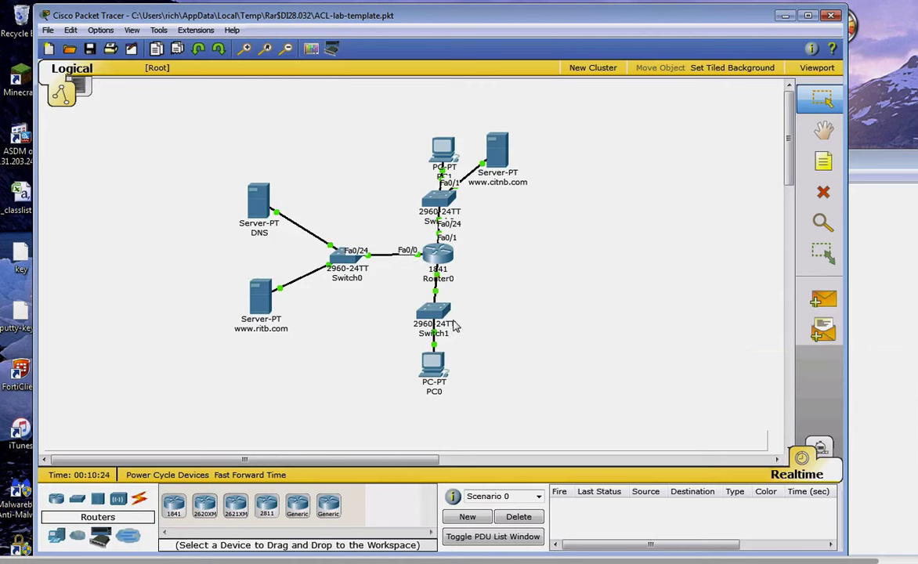
pyautogui.moveTo(433, 313)
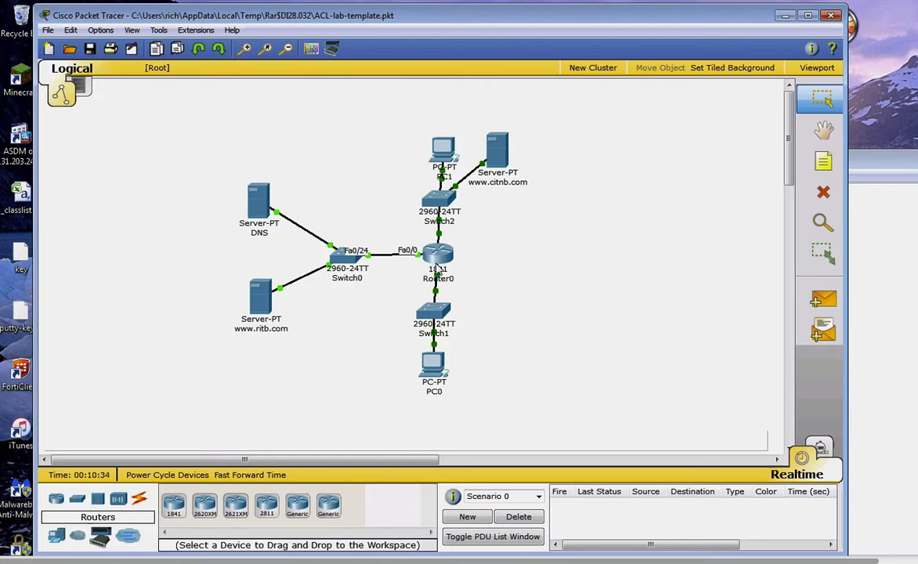
pyautogui.moveTo(443, 270)
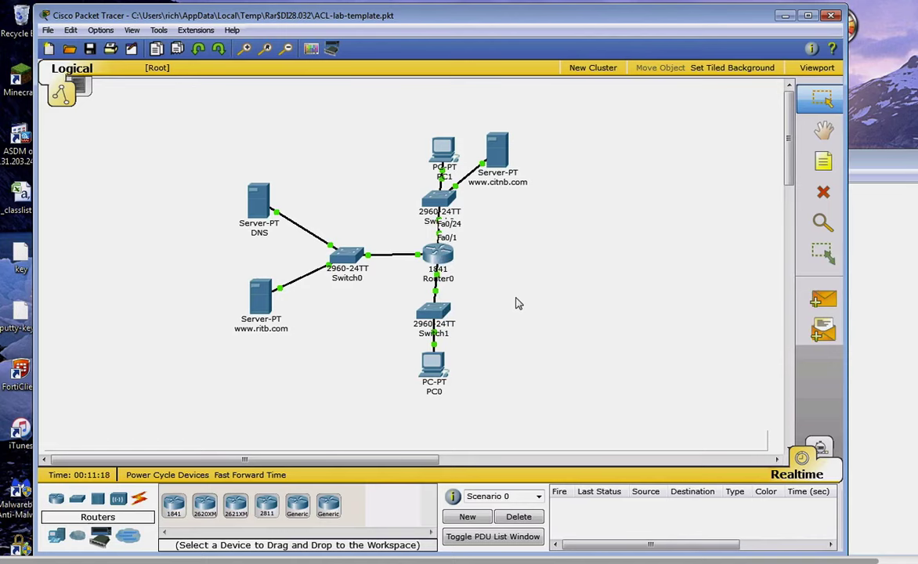
# In Router0's CLI, run en and conf t to reach the Router(config)# prompt
pyautogui.click(441, 259)
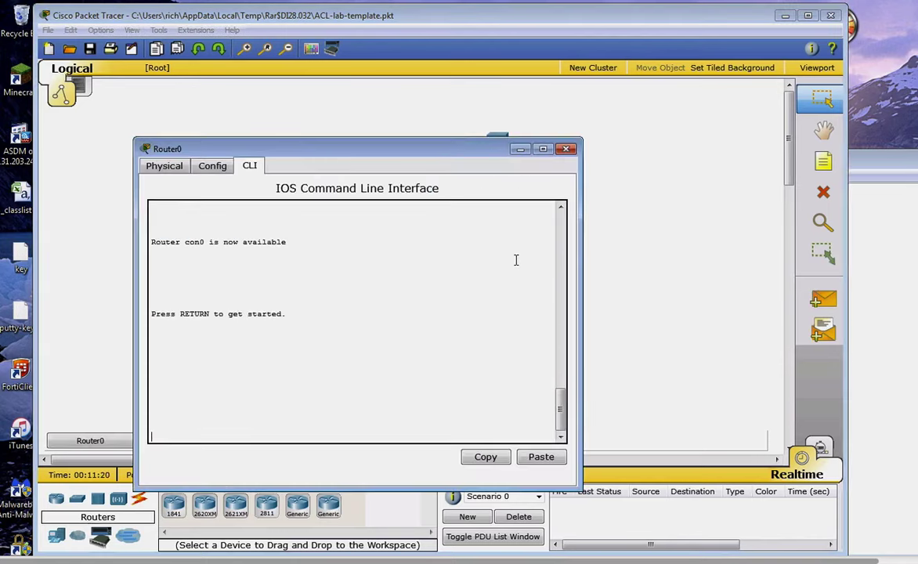
pyautogui.moveTo(425, 149); pyautogui.dragTo(467, 92)
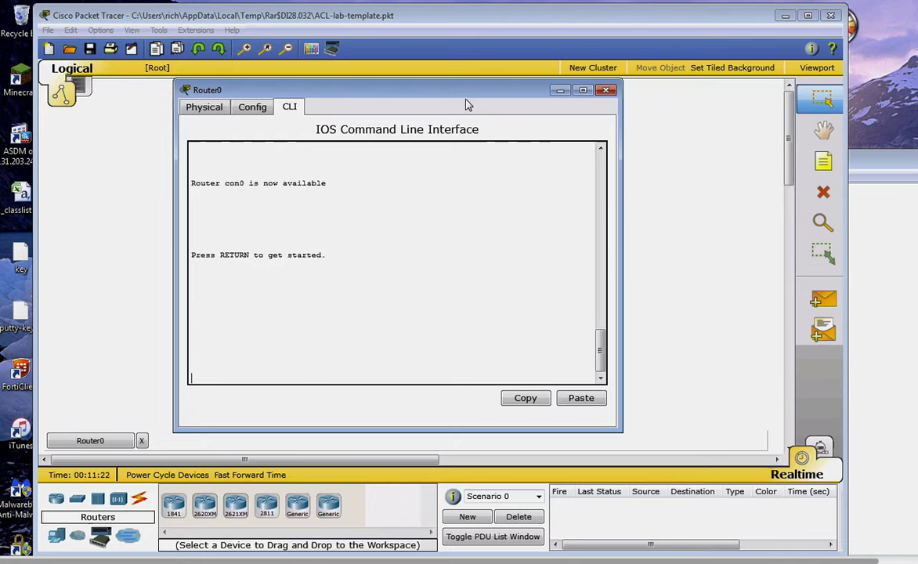
pyautogui.click(442, 271)
pyautogui.press('Return')
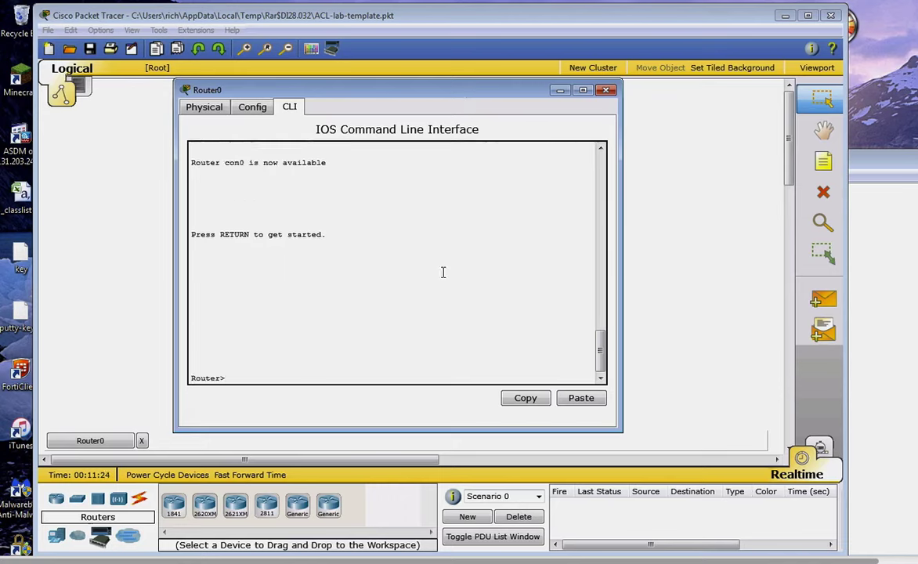
pyautogui.write('en')
pyautogui.press('Return')
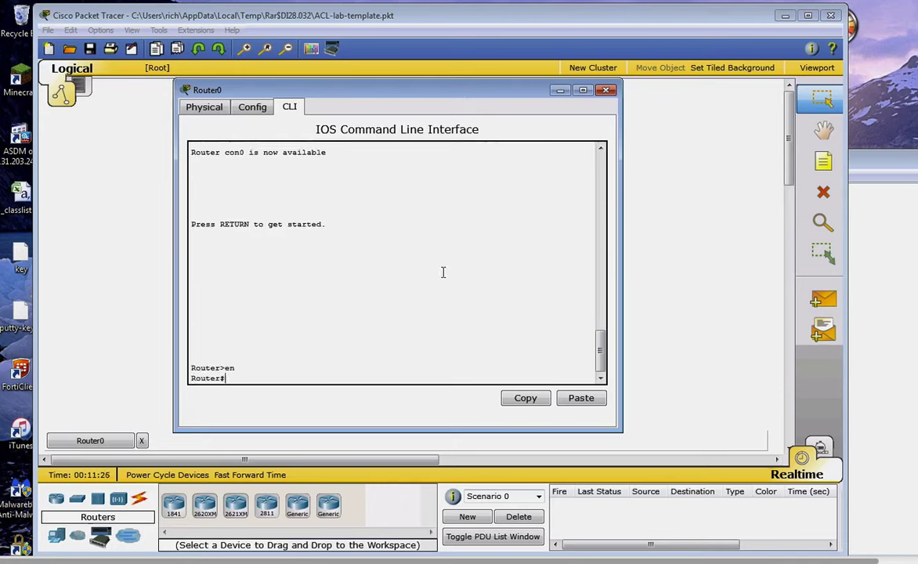
pyautogui.write('conf t')
pyautogui.press('Return')
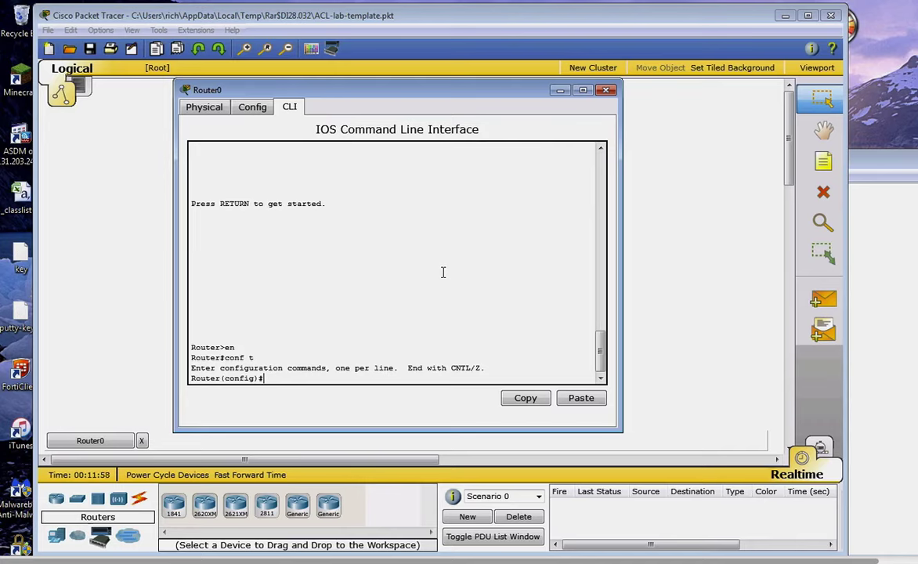
# Use ? help on ip access-list extended to see the options and the <100-199> range for 101
pyautogui.write('ip acc')
pyautogui.press('Tab')
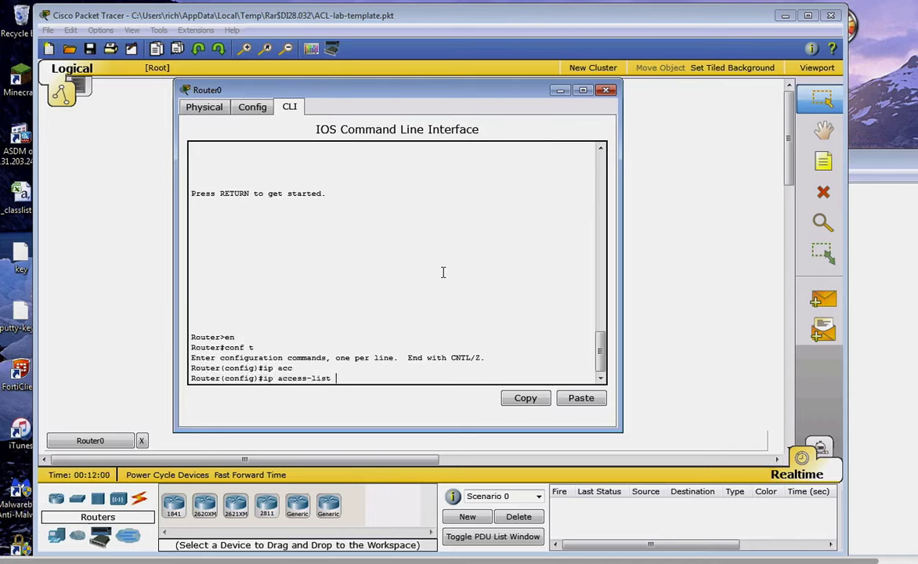
pyautogui.write('?')
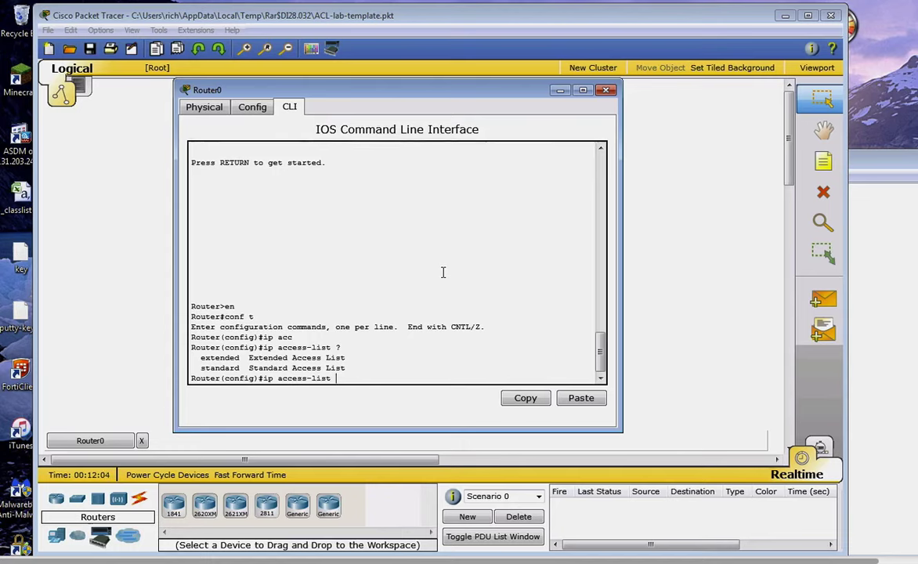
pyautogui.write('ext')
pyautogui.press('Tab')
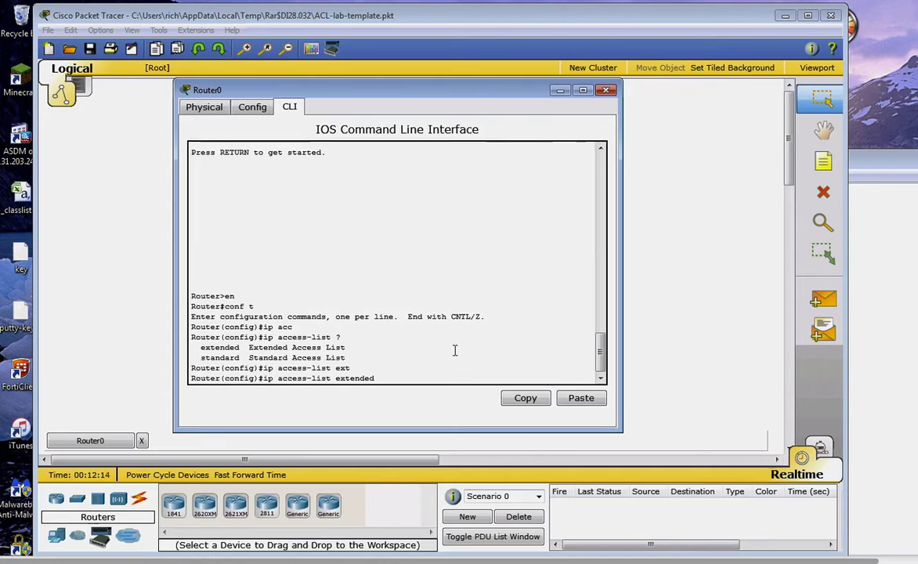
pyautogui.write('?')
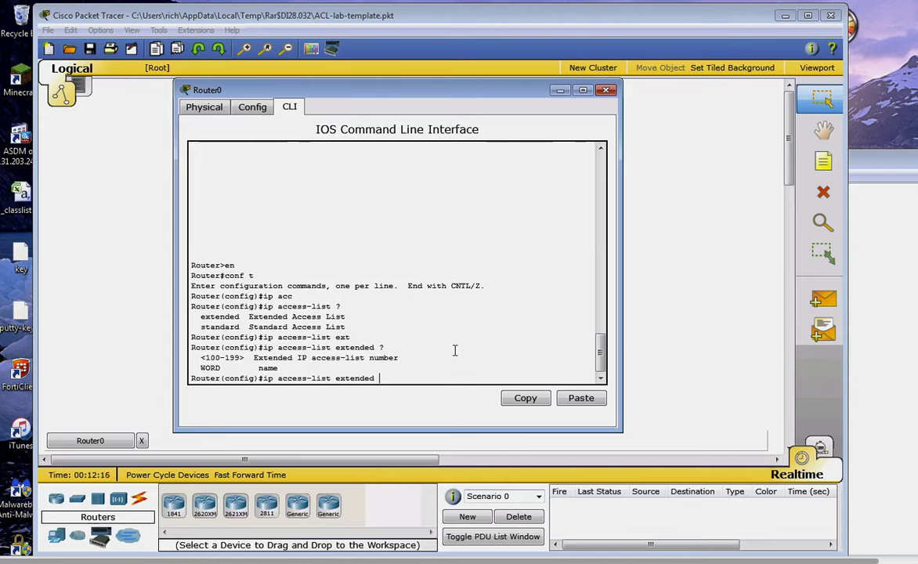
pyautogui.write('101 ?')
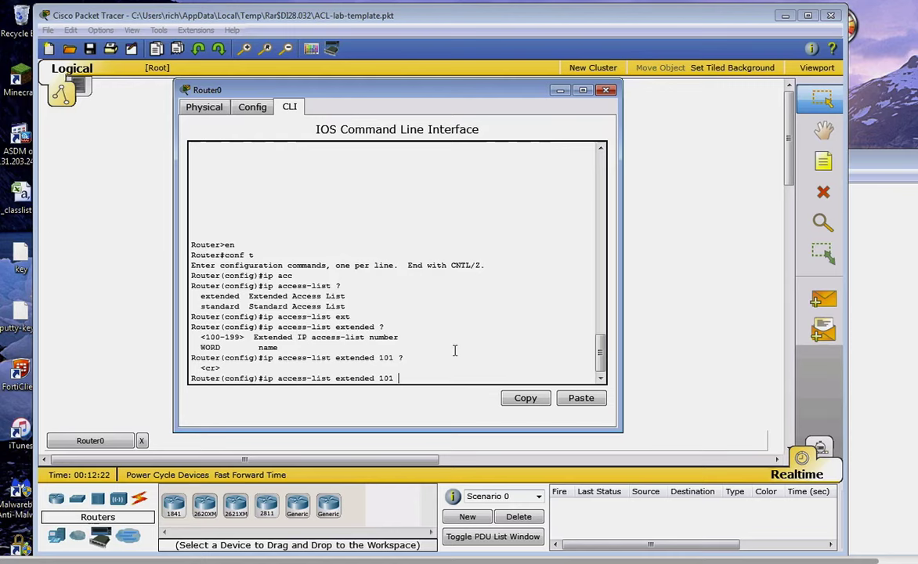
# Edit the line to drop ip and extended 101, leaving a plain access-list command
pyautogui.press('Left')
pyautogui.press('Left')
pyautogui.press('Left')
pyautogui.press('Left')
pyautogui.press('Left')
pyautogui.press('Left')
pyautogui.press('Left')
pyautogui.press('Left')
pyautogui.press('Left')
pyautogui.press('Left')
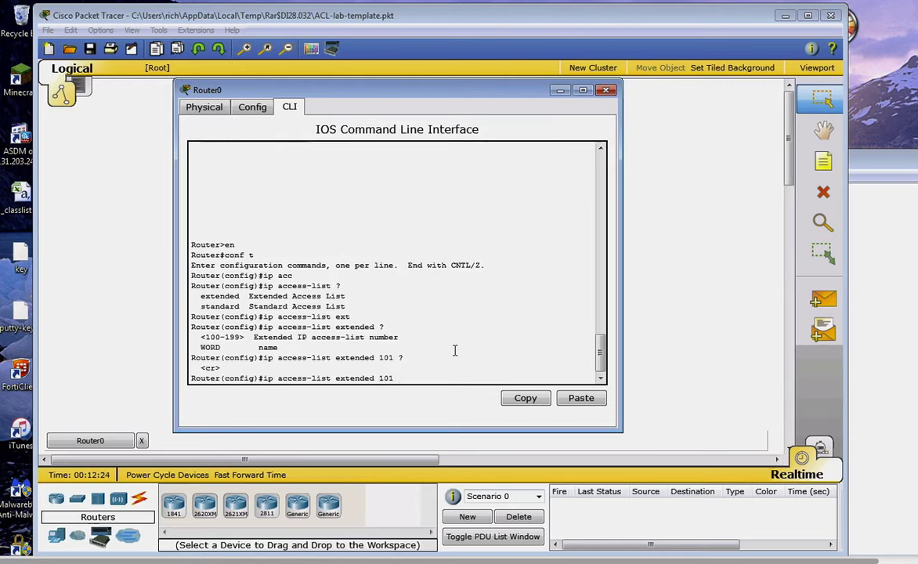
pyautogui.press('Left')
pyautogui.press('Left')
pyautogui.press('Left')
pyautogui.press('Left')
pyautogui.press('Left')
pyautogui.press('Left')
pyautogui.press('Left')
pyautogui.press('Left')
pyautogui.press('Left')
pyautogui.press('Left')
pyautogui.press('Left')
pyautogui.press('Left')
pyautogui.press('Left')
pyautogui.press('Left')
pyautogui.press('BackSpace')
pyautogui.press('BackSpace')
pyautogui.press('BackSpace')
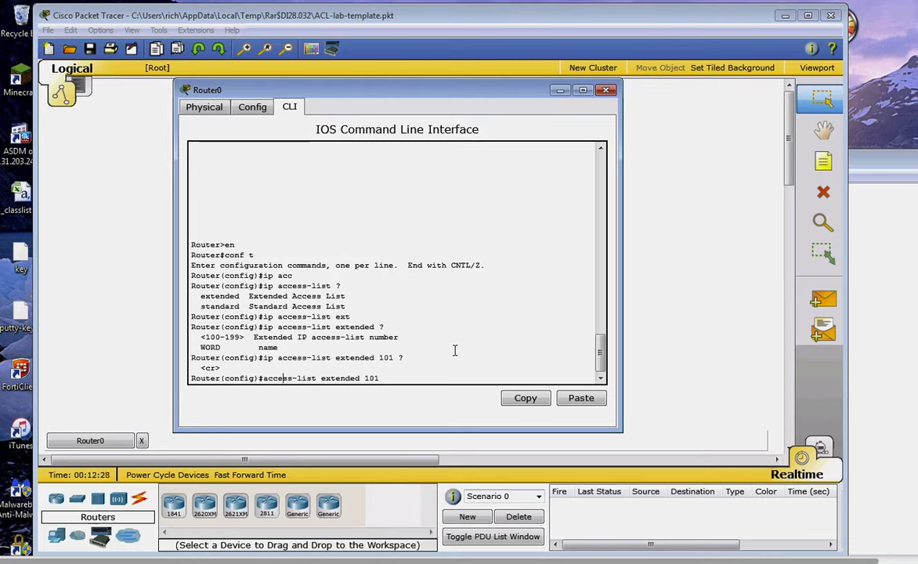
pyautogui.press('Right')
pyautogui.press('Right')
pyautogui.press('Right')
pyautogui.press('Right')
pyautogui.press('Right')
pyautogui.press('Right')
pyautogui.press('Right')
pyautogui.press('Right')
pyautogui.press('Right')
pyautogui.press('Right')
pyautogui.press('Right')
pyautogui.press('Right')
pyautogui.press('Right')
pyautogui.press('Right')
pyautogui.press('BackSpace')
pyautogui.press('BackSpace')
pyautogui.press('BackSpace')
pyautogui.press('BackSpace')
pyautogui.press('BackSpace')
pyautogui.press('BackSpace')
pyautogui.press('BackSpace')
pyautogui.press('BackSpace')
pyautogui.press('BackSpace')
pyautogui.press('BackSpace')
pyautogui.press('BackSpace')
pyautogui.press('BackSpace')
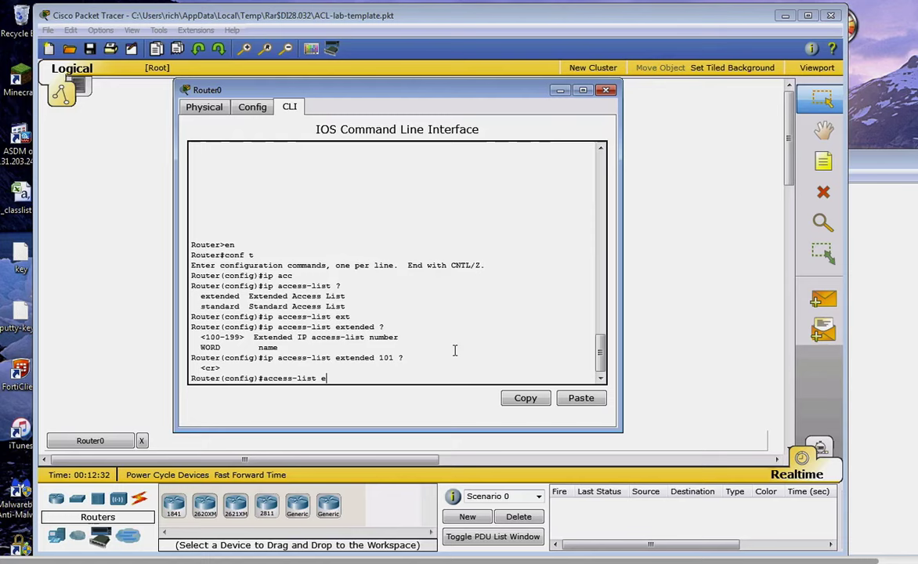
# Begin the ACL 101 entry: permit tcp 192.168.200.0 0.0.0.255 any
pyautogui.write('101 ?')
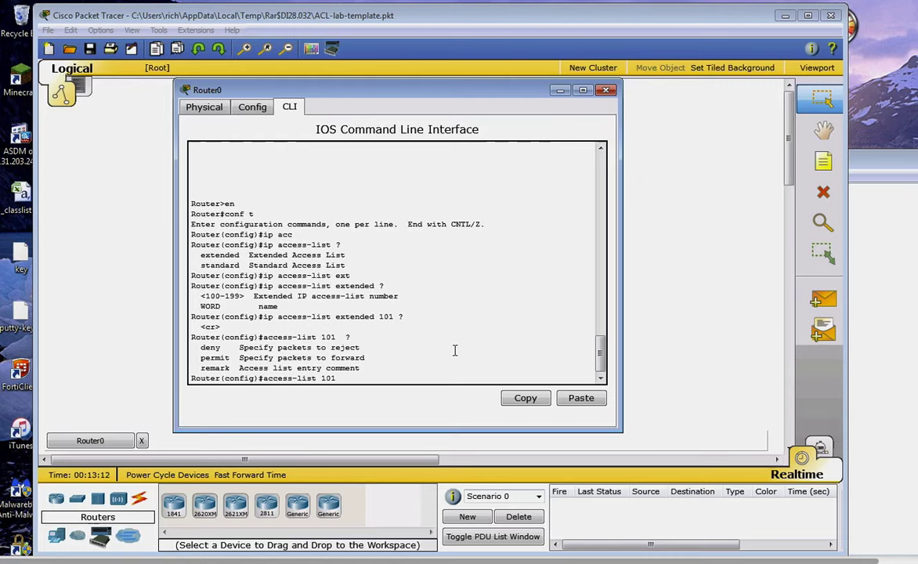
pyautogui.write('pe')
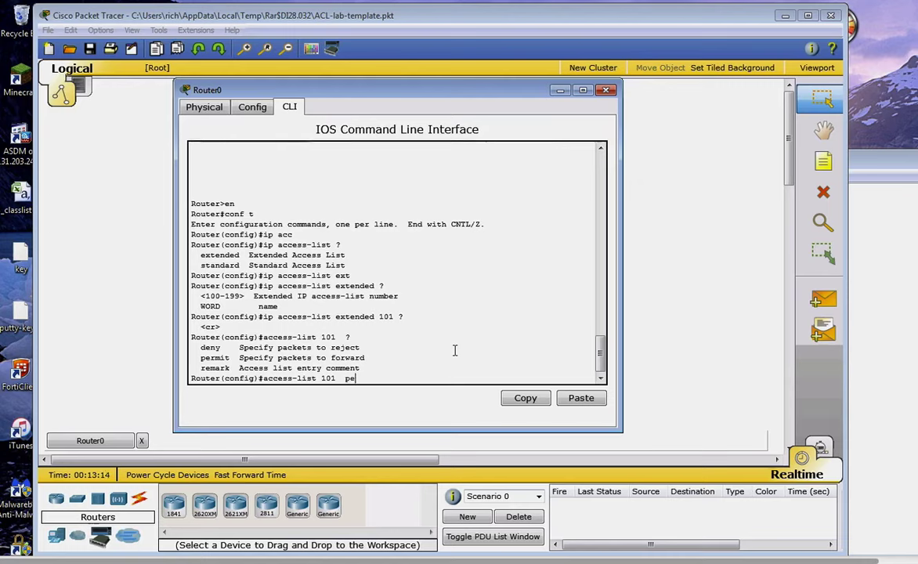
pyautogui.write('rmit tcp 192')
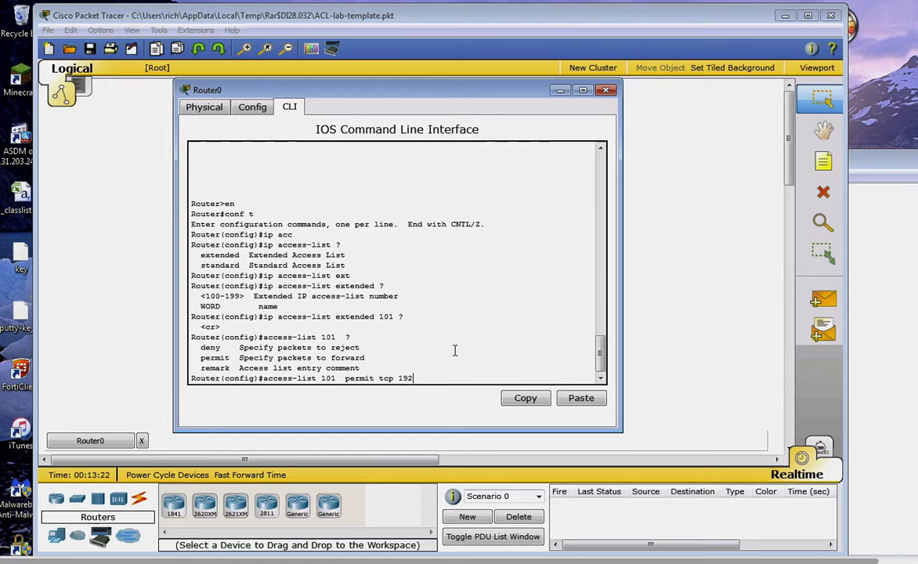
pyautogui.write('.168.')
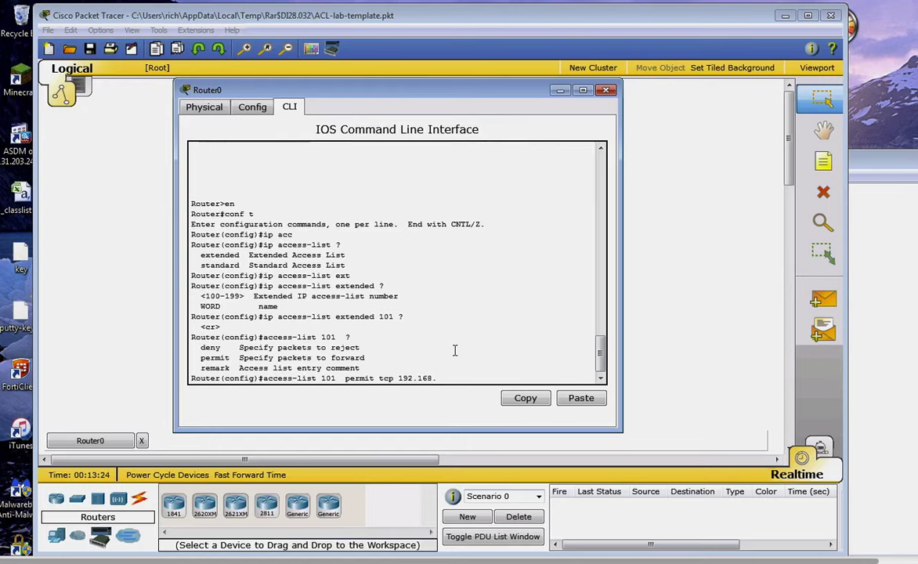
pyautogui.write('200.0')
pyautogui.click(682, 280)
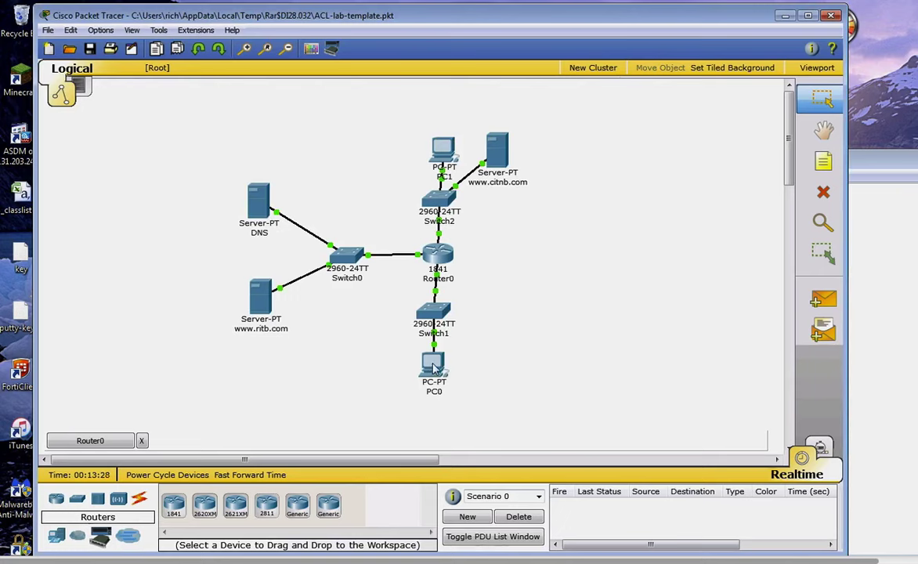
pyautogui.moveTo(433, 368)
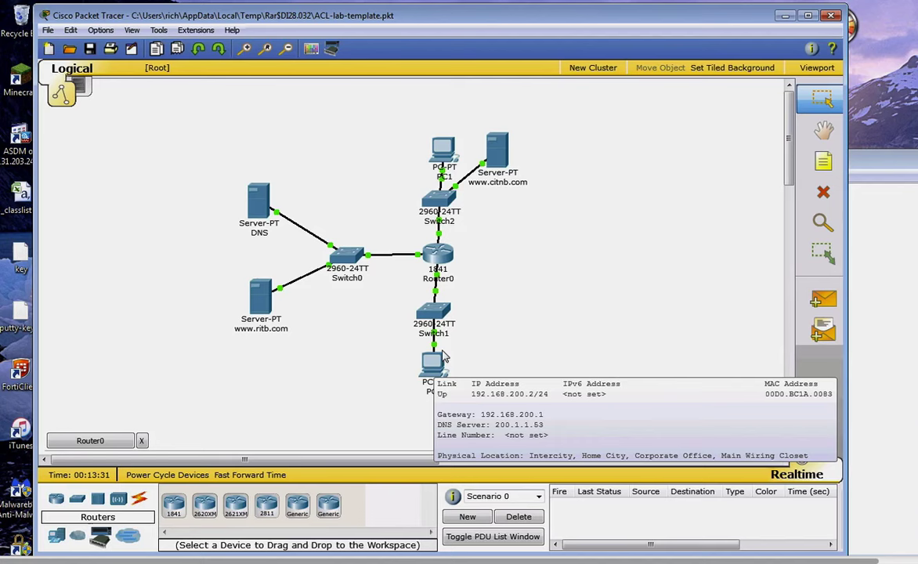
pyautogui.click(441, 250)
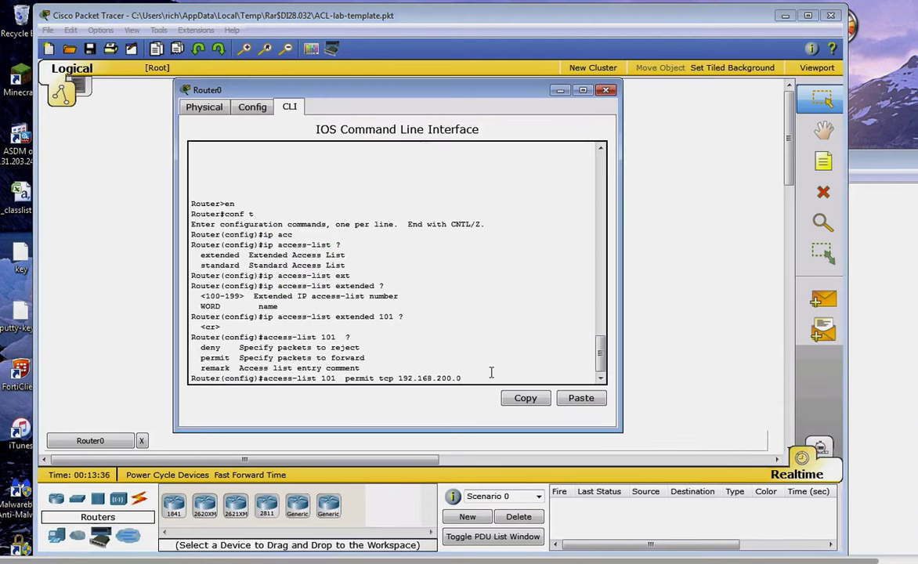
pyautogui.write('0.0.0.255 any')
# Finish the entry with eq 80, then reuse it to add the eq 443 entry
pyautogui.click(637, 296)
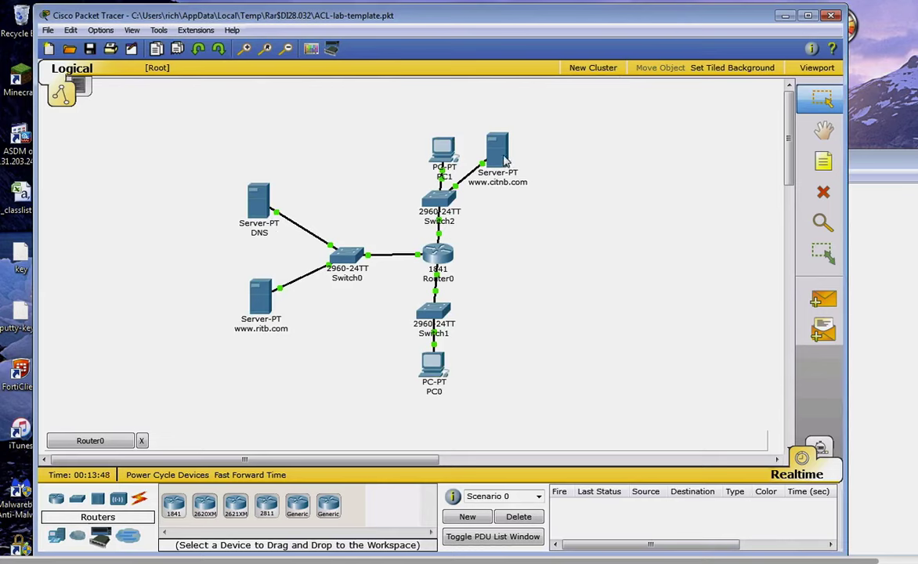
pyautogui.moveTo(506, 163)
pyautogui.click(436, 253)
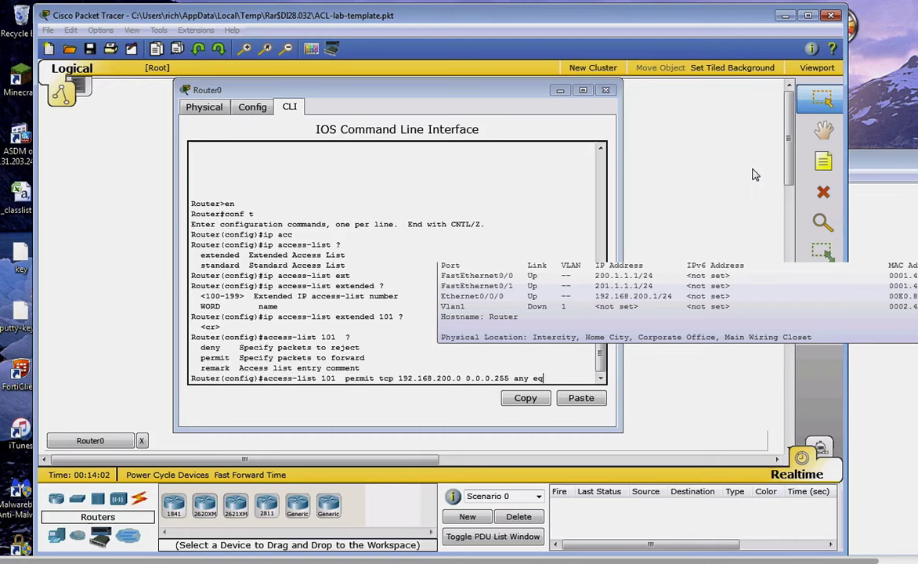
pyautogui.click(606, 90)
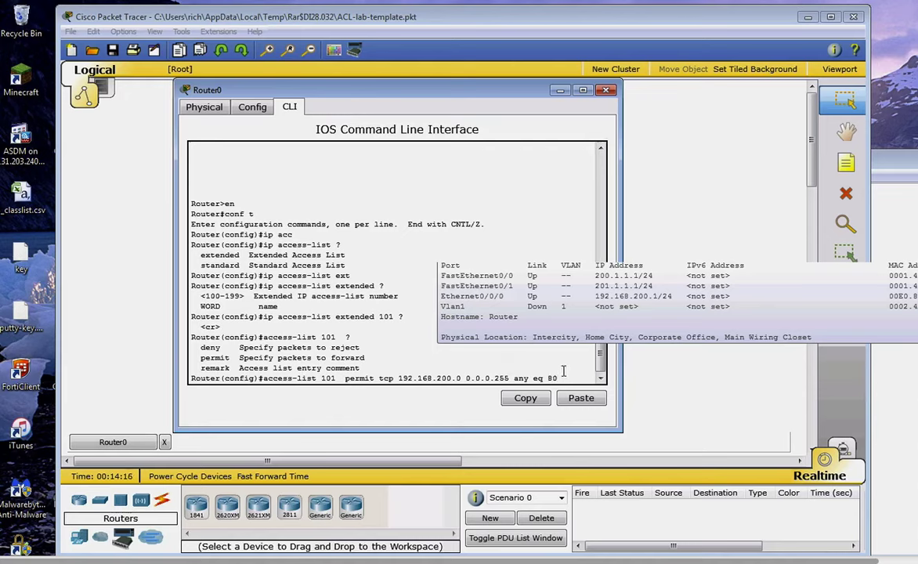
pyautogui.press('Return')
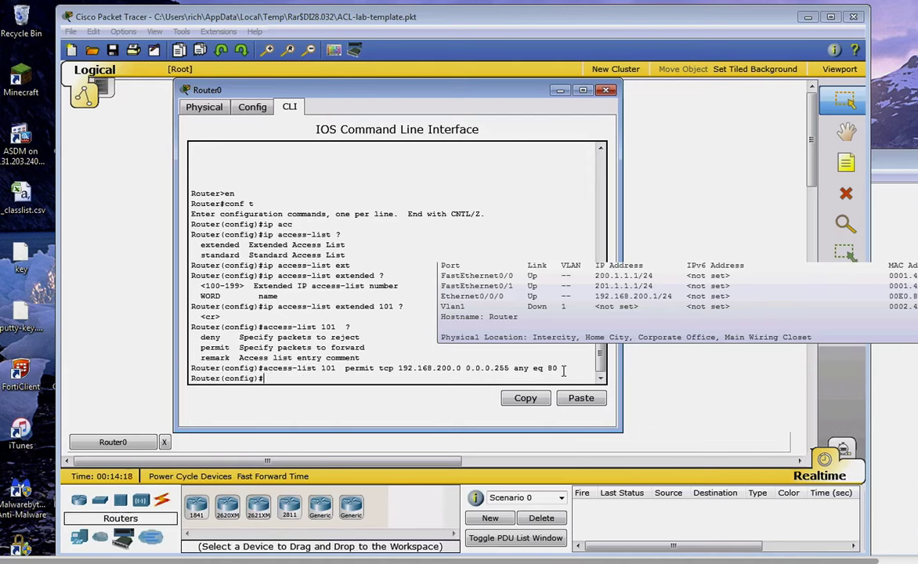
pyautogui.press('Up')
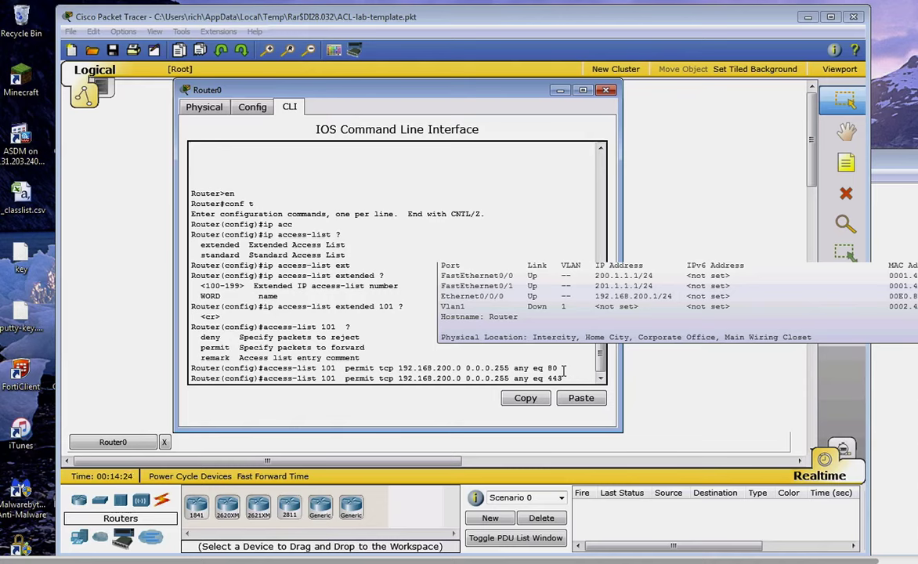
pyautogui.press('Return')
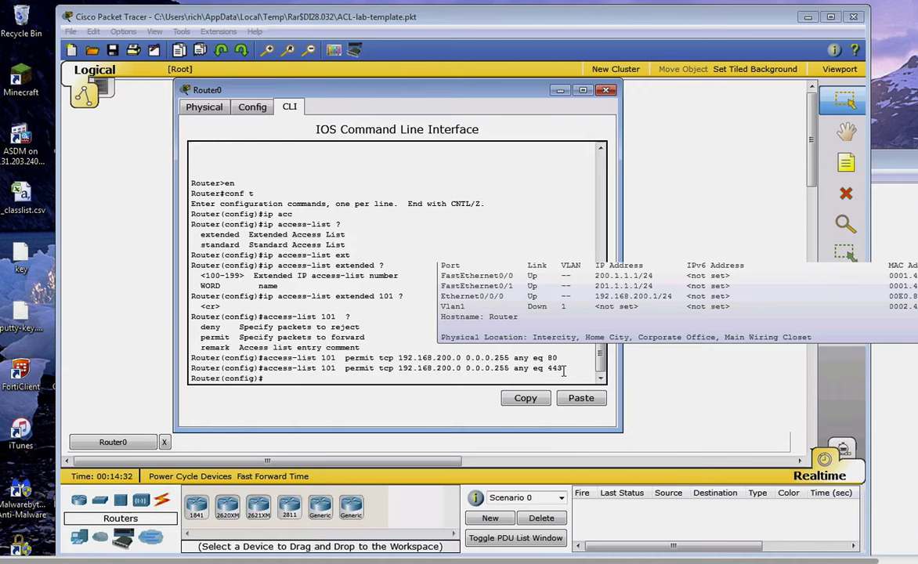
# On interface eth0/0/0, enter ip access-group 101 in, then exit to global configuration
pyautogui.click(605, 89)
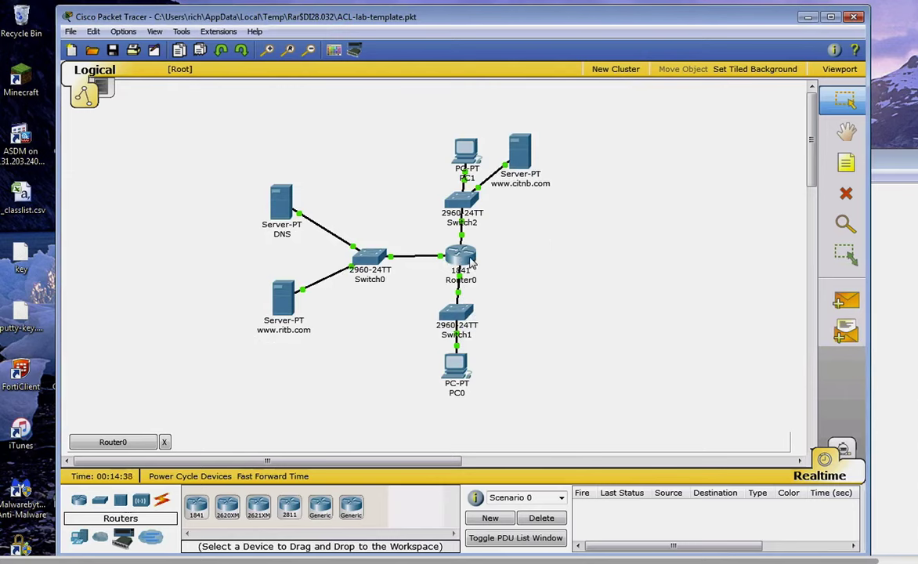
pyautogui.moveTo(468, 262)
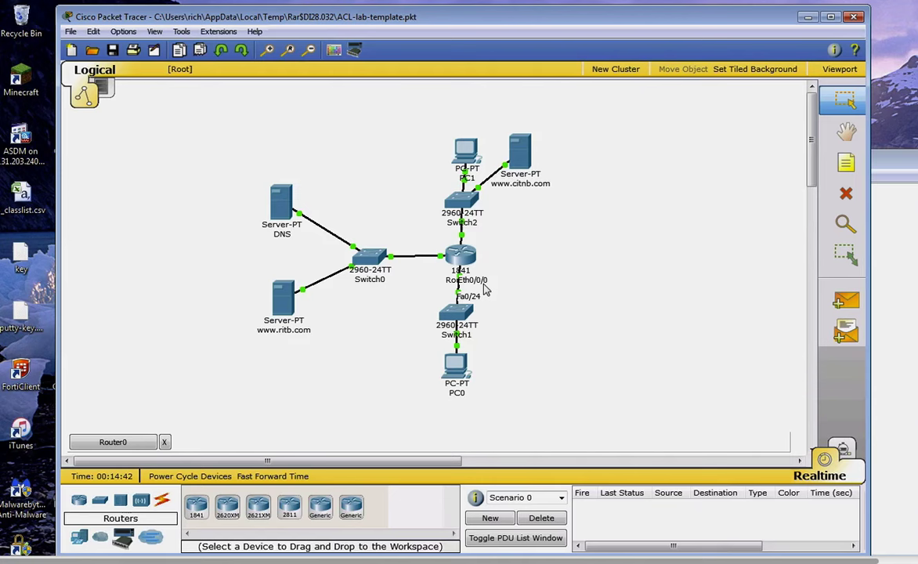
pyautogui.click(466, 258)
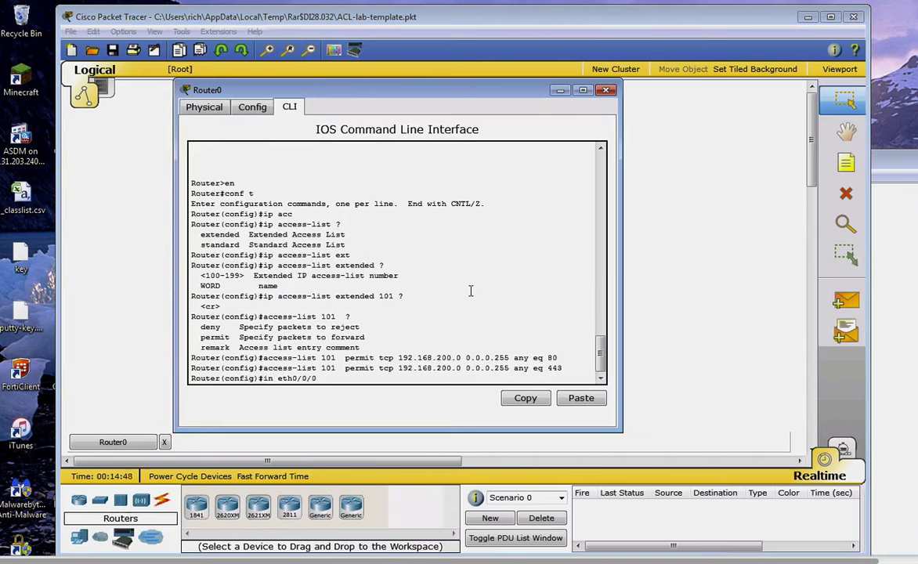
pyautogui.press('Return')
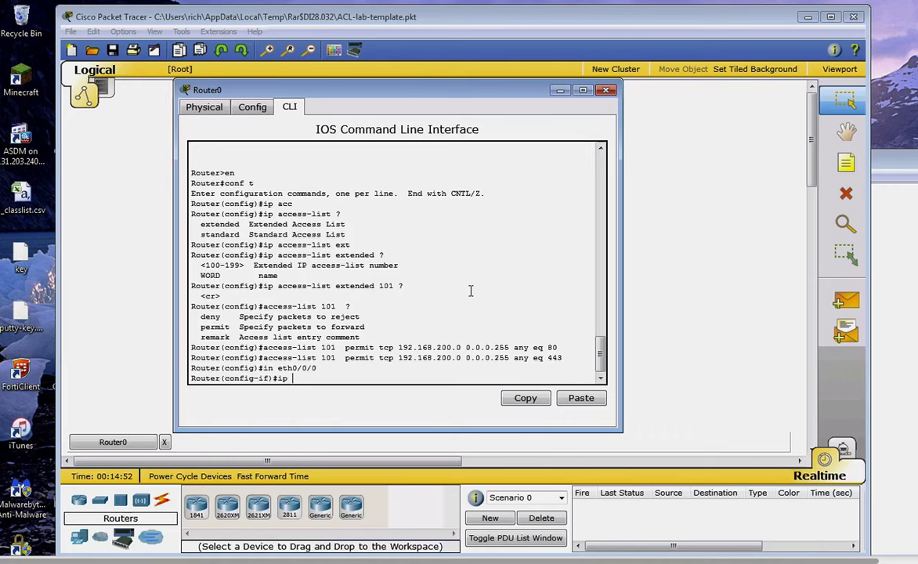
pyautogui.write('ip ac')
pyautogui.press('Tab')
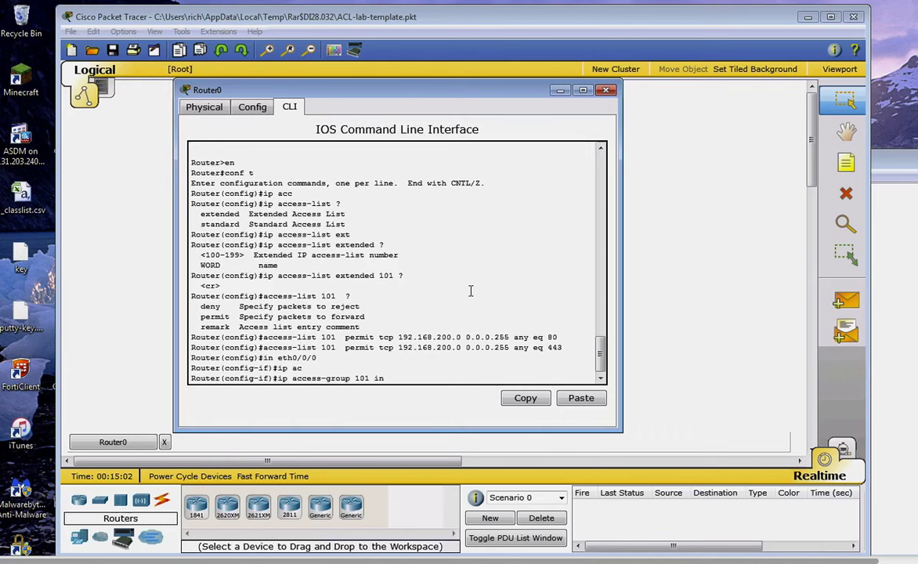
pyautogui.press('Return')
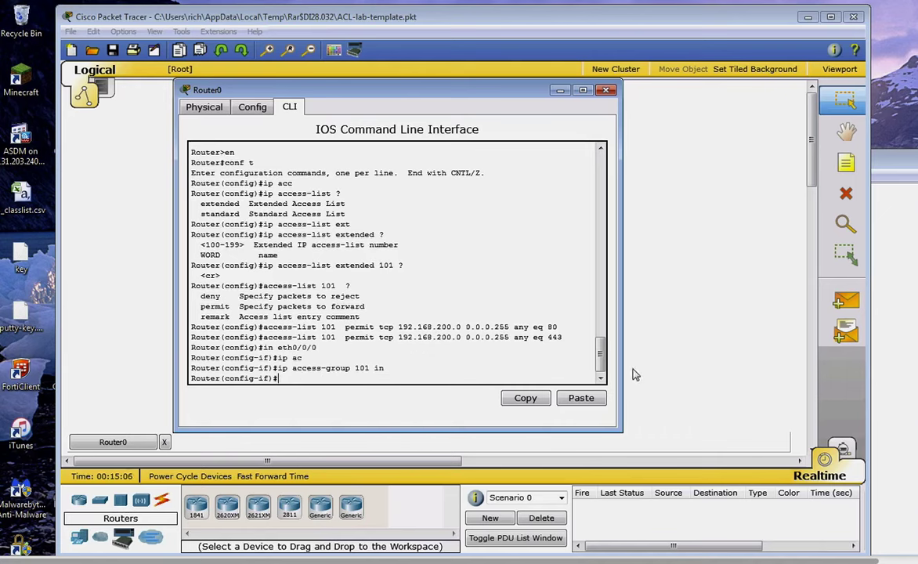
pyautogui.write('exit')
pyautogui.press('Return')
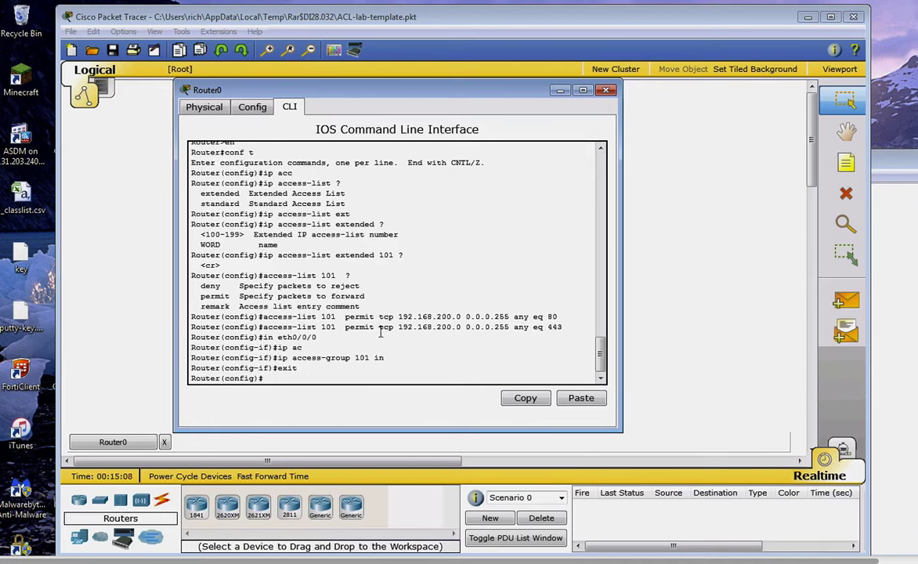
pyautogui.click(622, 288)
pyautogui.click(457, 368)
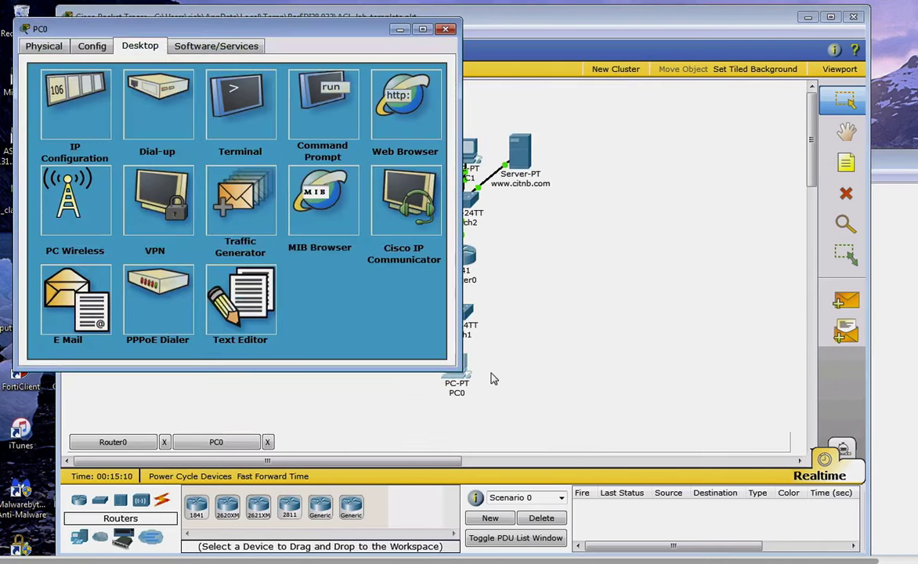
pyautogui.click(405, 96)
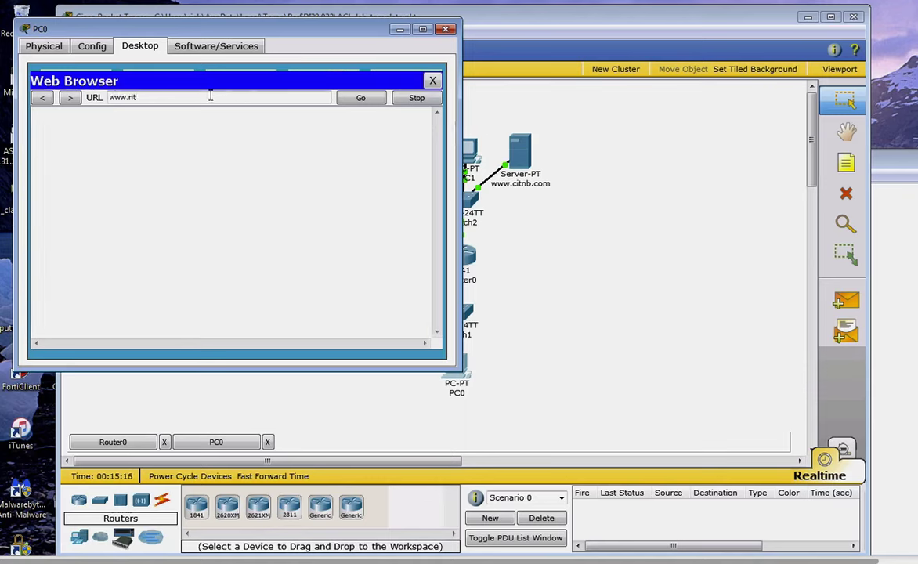
pyautogui.write('www.ritb.com')
pyautogui.press('Return')
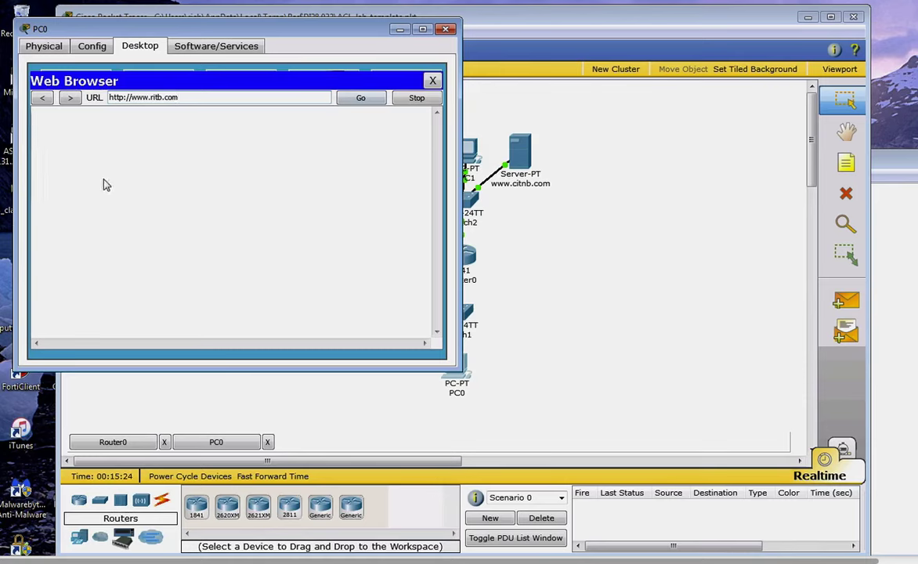
pyautogui.click(359, 98)
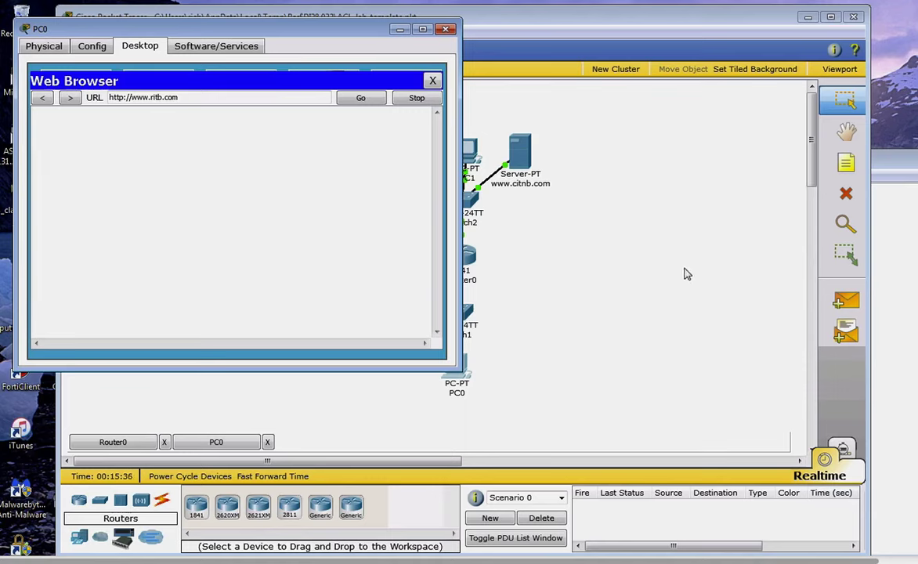
pyautogui.click(548, 235)
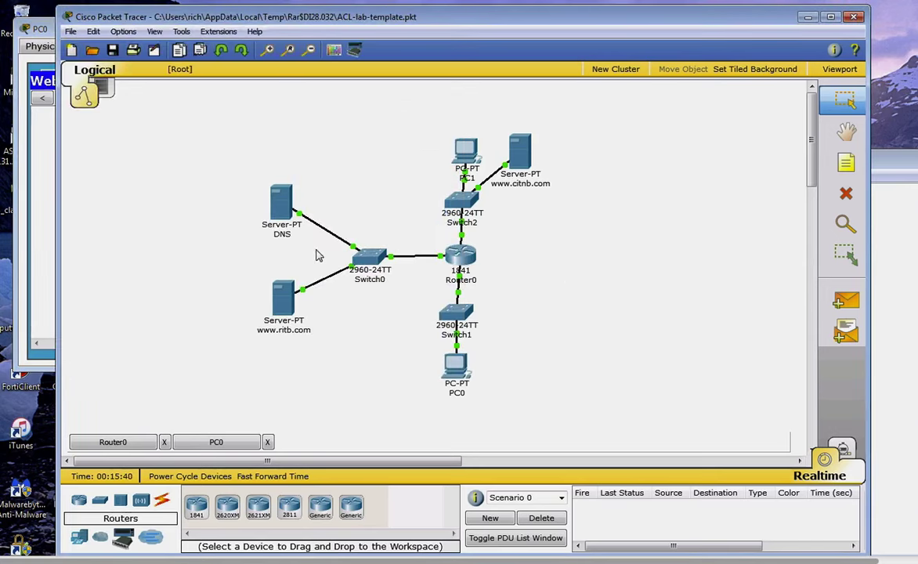
# Turn the recalled 443 rule into access-list 101 permit udp 192.168.200.0 0.0.0.255 any eq 53
pyautogui.click(458, 252)
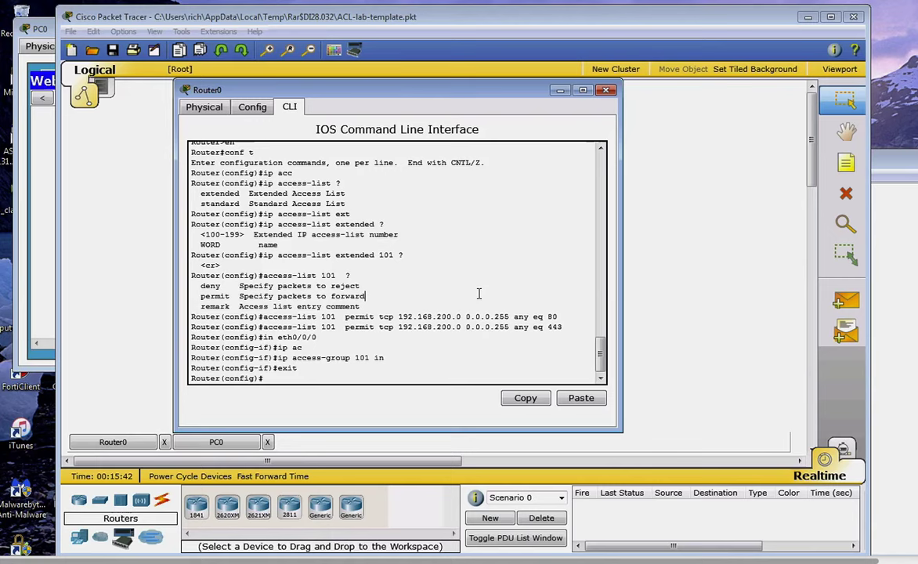
pyautogui.press('Up')
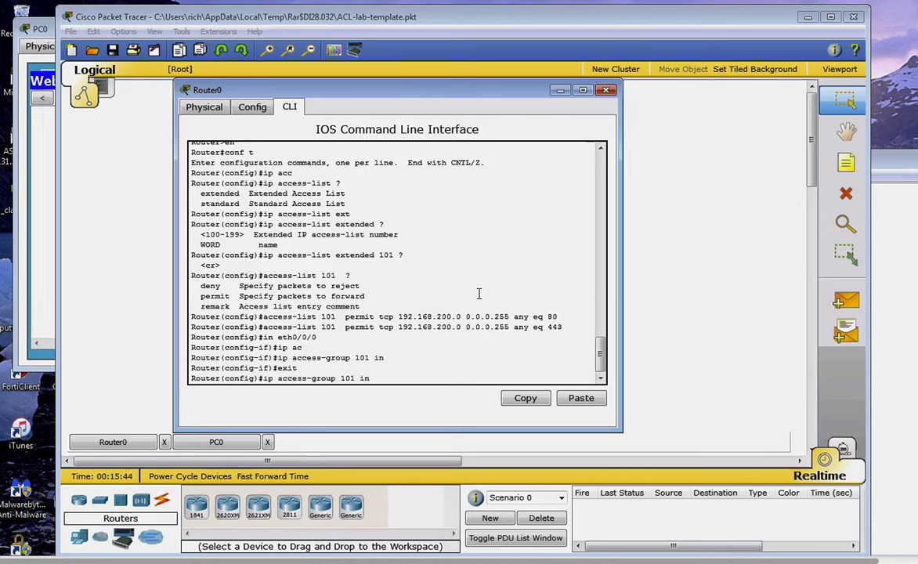
pyautogui.press('Up')
pyautogui.press('Up')
pyautogui.press('Up')
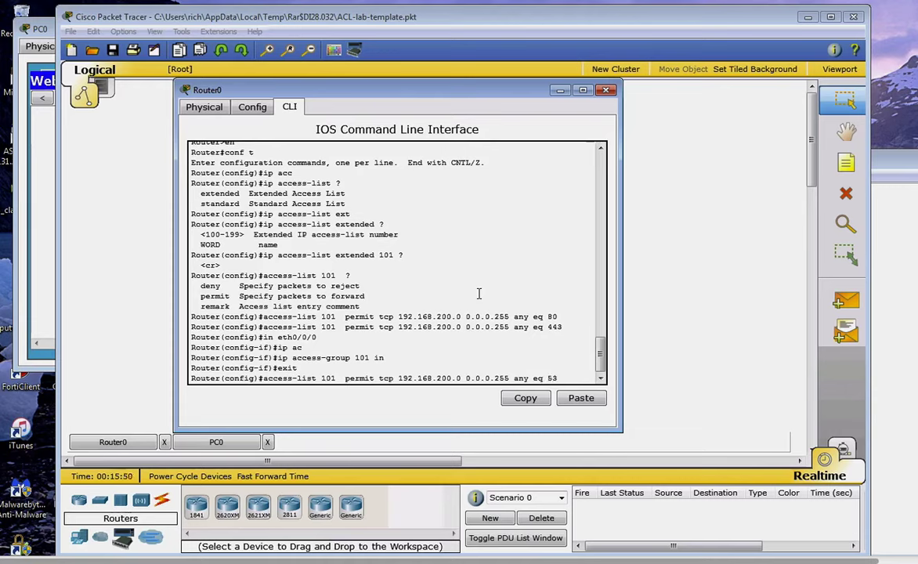
pyautogui.press('Left')
pyautogui.press('Left')
pyautogui.press('Left')
pyautogui.press('Left')
pyautogui.press('Left')
pyautogui.press('Left')
pyautogui.press('Left')
pyautogui.press('Left')
pyautogui.press('Left')
pyautogui.press('Left')
pyautogui.press('Left')
pyautogui.press('Left')
pyautogui.press('Left')
pyautogui.press('Left')
pyautogui.press('Left')
pyautogui.press('Left')
pyautogui.press('Left')
pyautogui.press('Left')
pyautogui.press('Left')
pyautogui.press('Left')
pyautogui.press('Left')
pyautogui.press('Left')
pyautogui.press('Left')
pyautogui.press('Left')
pyautogui.press('Left')
pyautogui.press('BackSpace')
pyautogui.press('BackSpace')
pyautogui.write('ud')
pyautogui.press('Return')
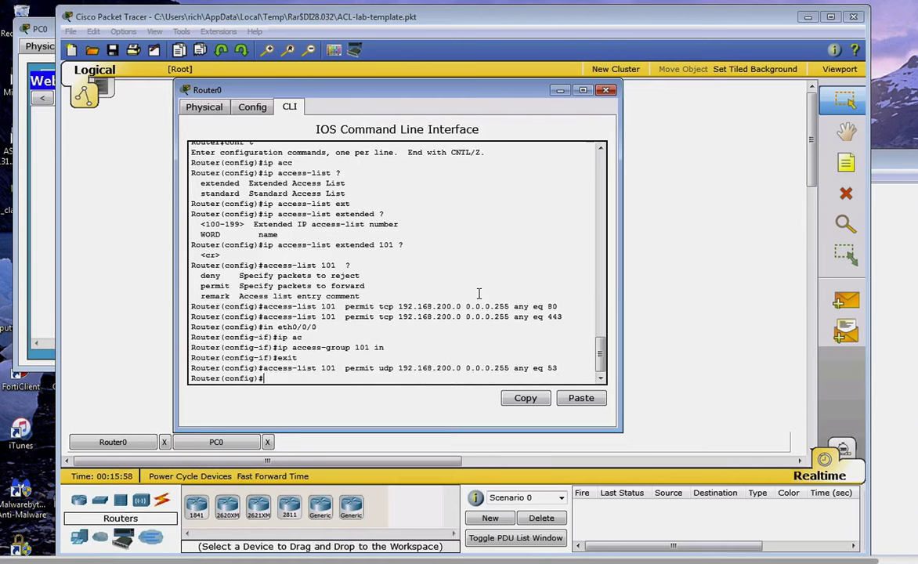
pyautogui.click(43, 187)
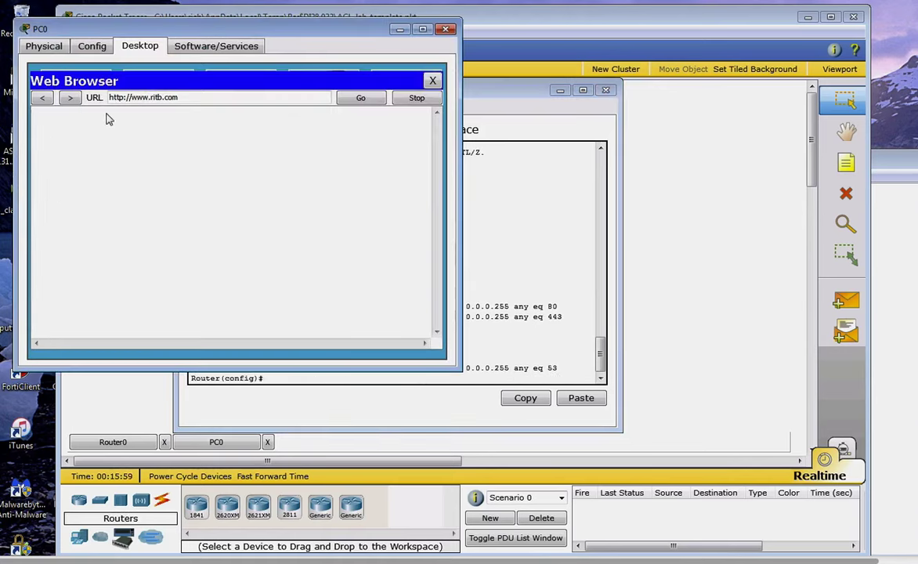
pyautogui.click(359, 97)
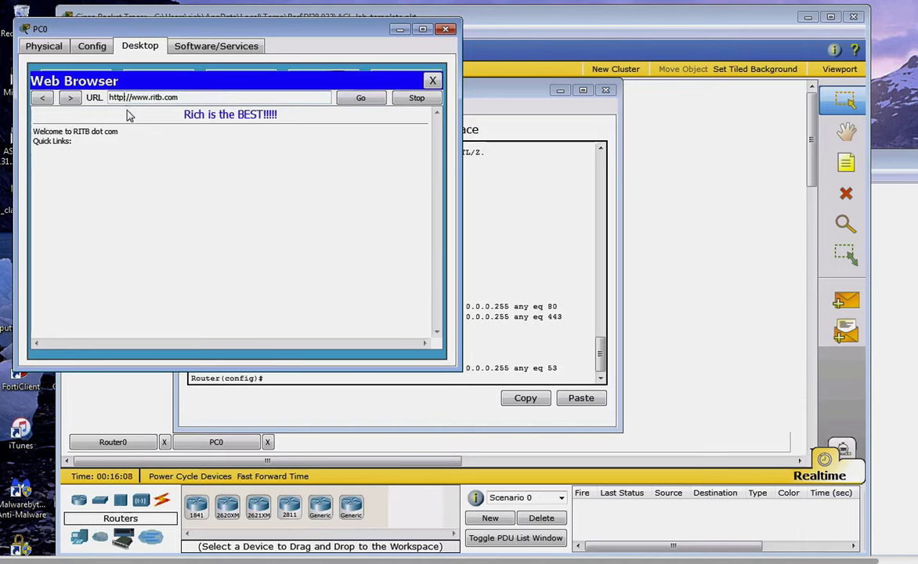
pyautogui.write('s')
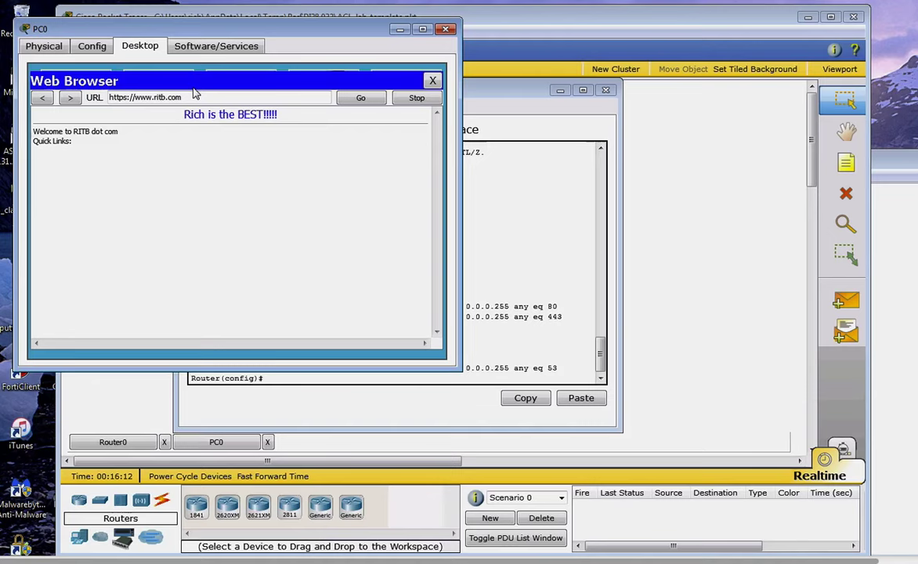
pyautogui.moveTo(182, 94); pyautogui.dragTo(88, 103)
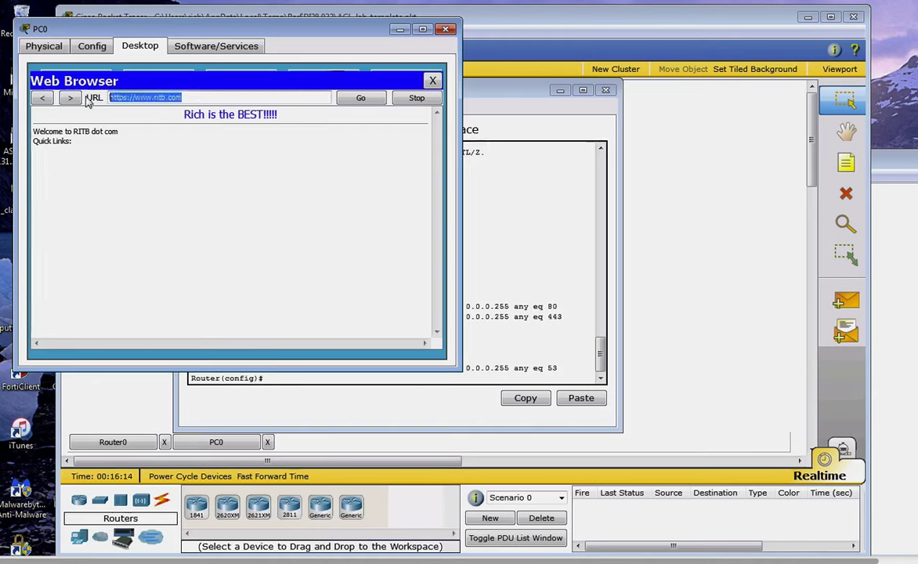
pyautogui.rightClick(135, 93)
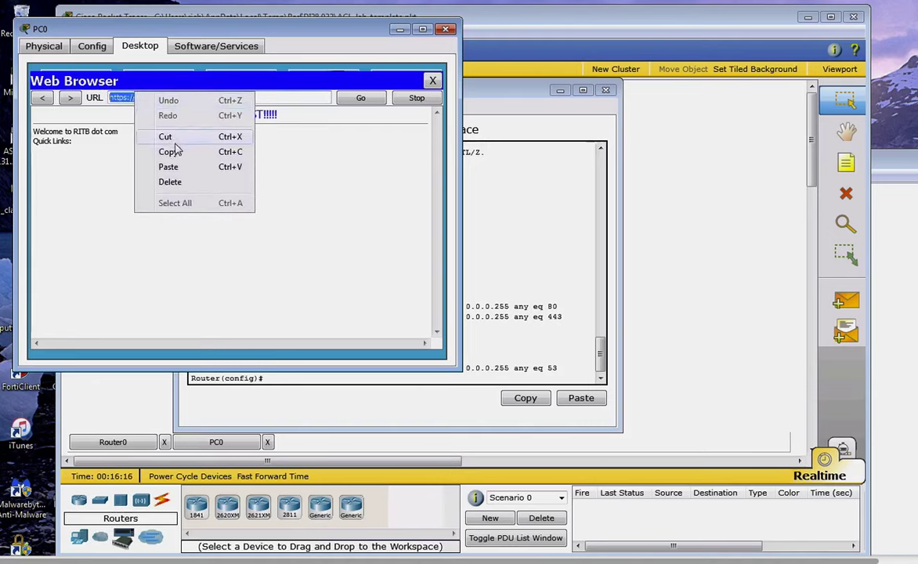
pyautogui.click(169, 152)
pyautogui.click(432, 80)
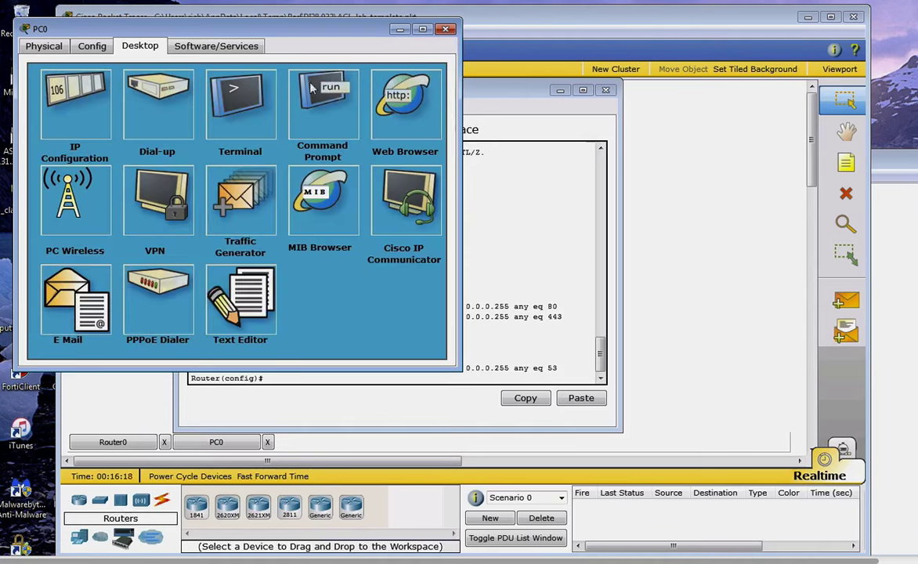
pyautogui.click(368, 86)
pyautogui.rightClick(150, 98)
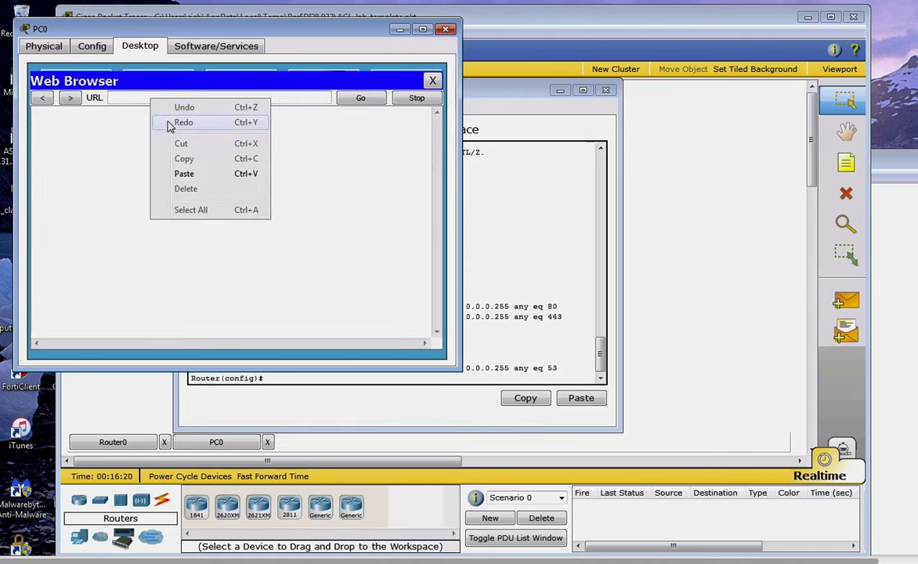
pyautogui.click(174, 172)
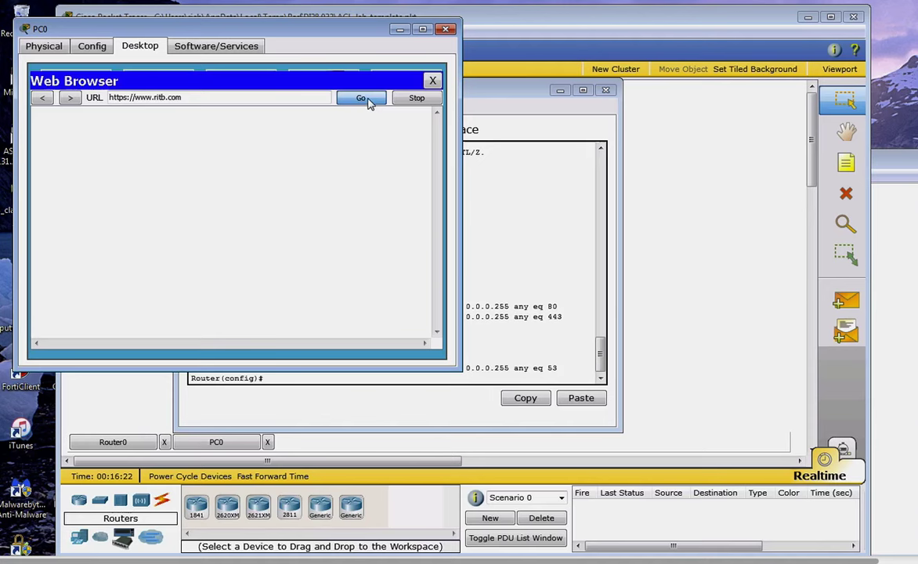
pyautogui.click(365, 100)
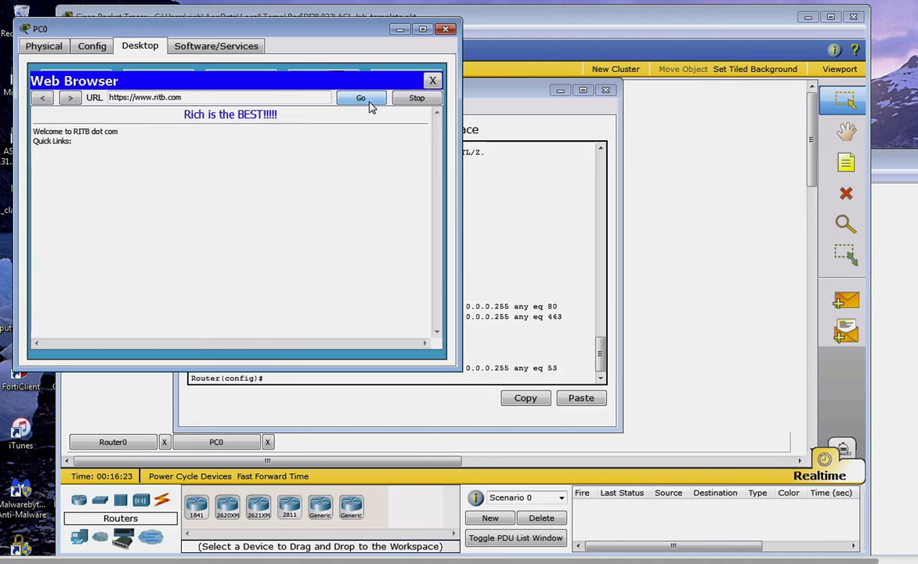
pyautogui.click(445, 30)
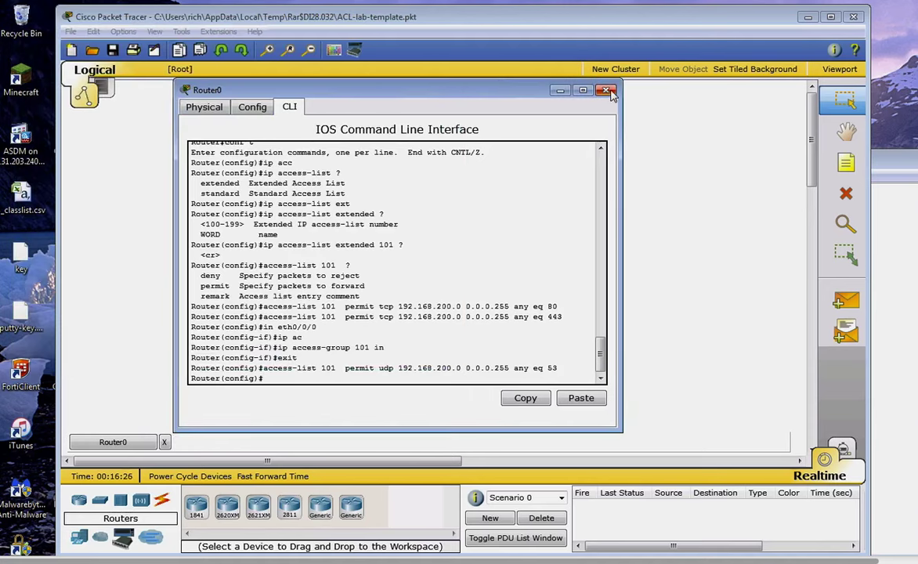
# Minimize Router0's console and open PC1's Web Browser from its Desktop
pyautogui.click(559, 91)
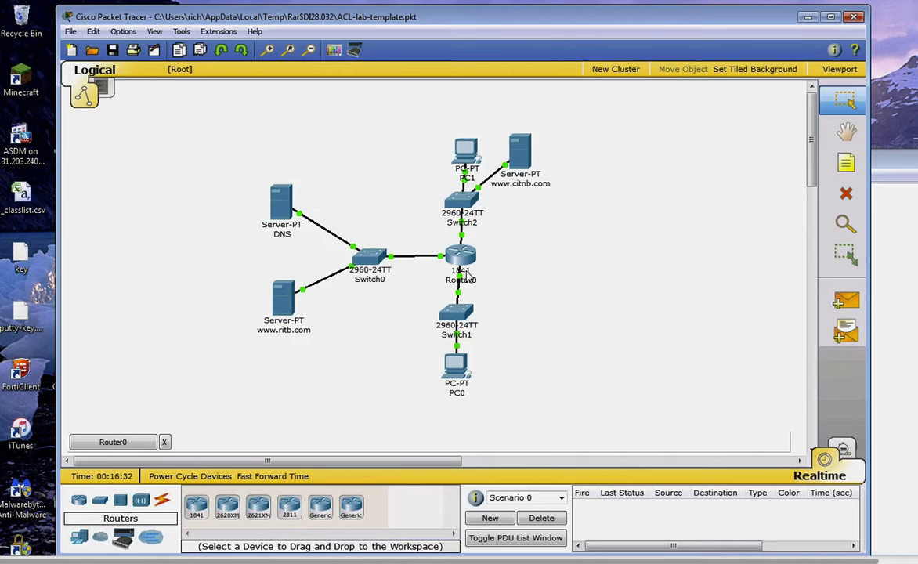
pyautogui.moveTo(458, 269)
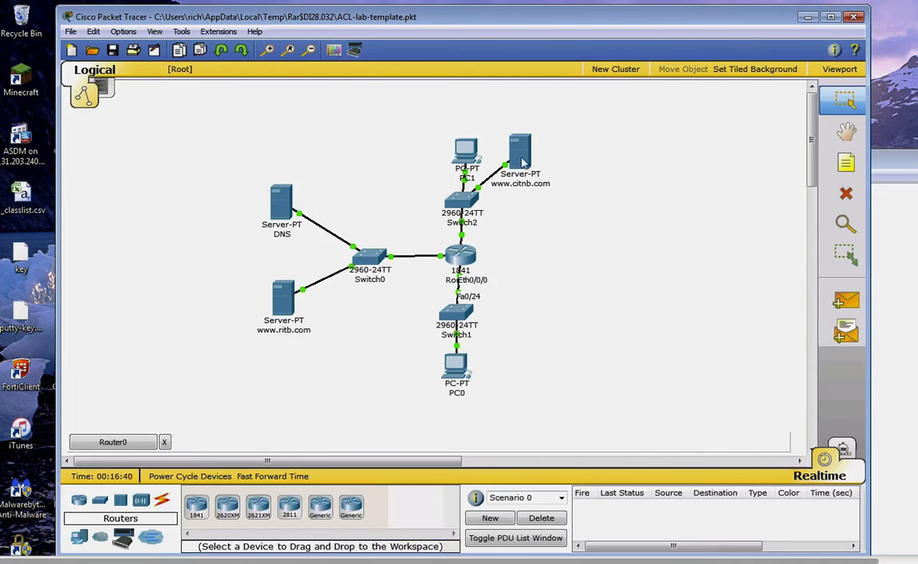
pyautogui.moveTo(513, 161)
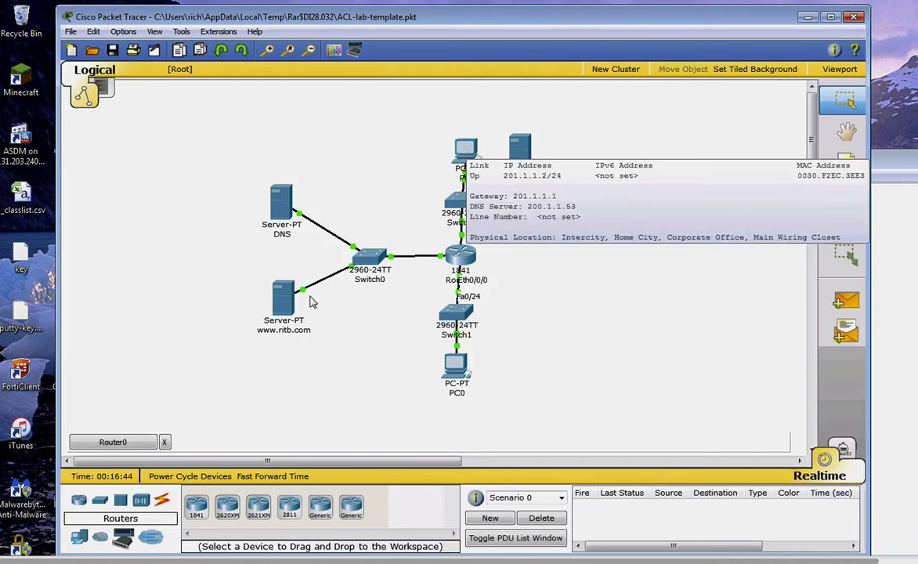
pyautogui.click(470, 149)
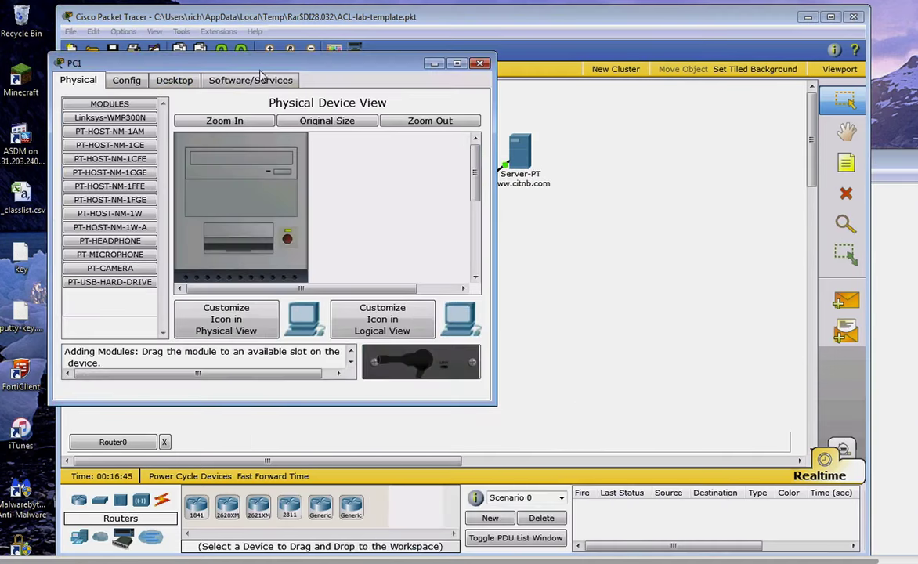
pyautogui.click(174, 81)
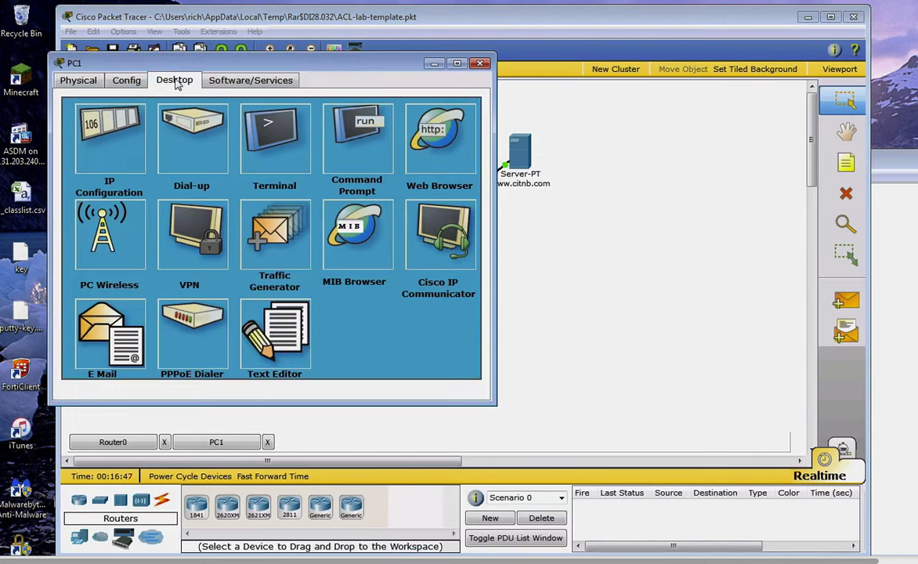
pyautogui.click(427, 135)
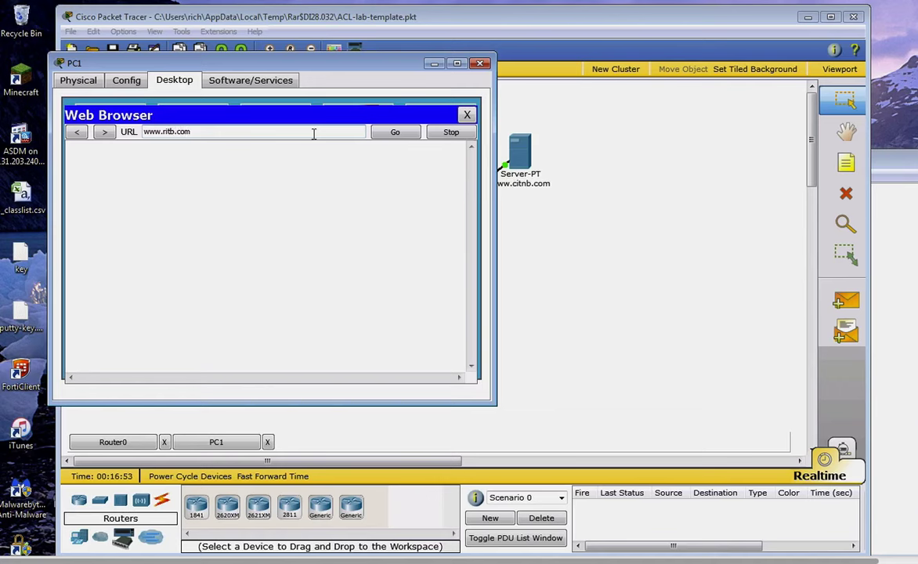
pyautogui.click(622, 202)
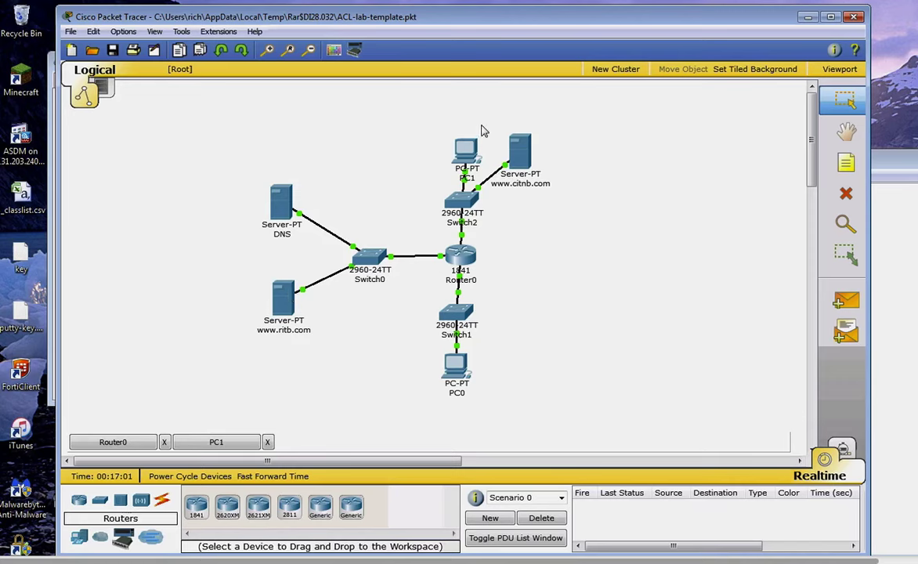
pyautogui.moveTo(462, 247)
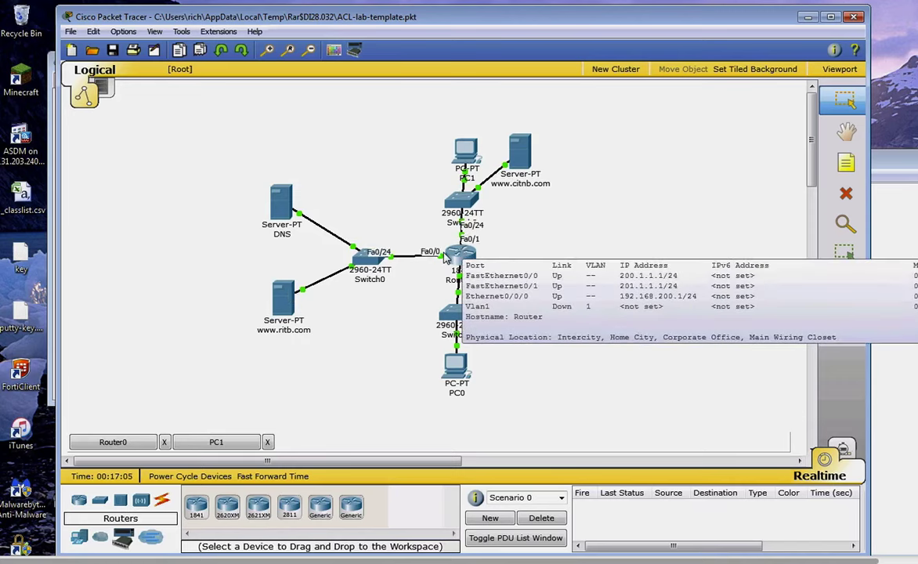
pyautogui.moveTo(276, 313)
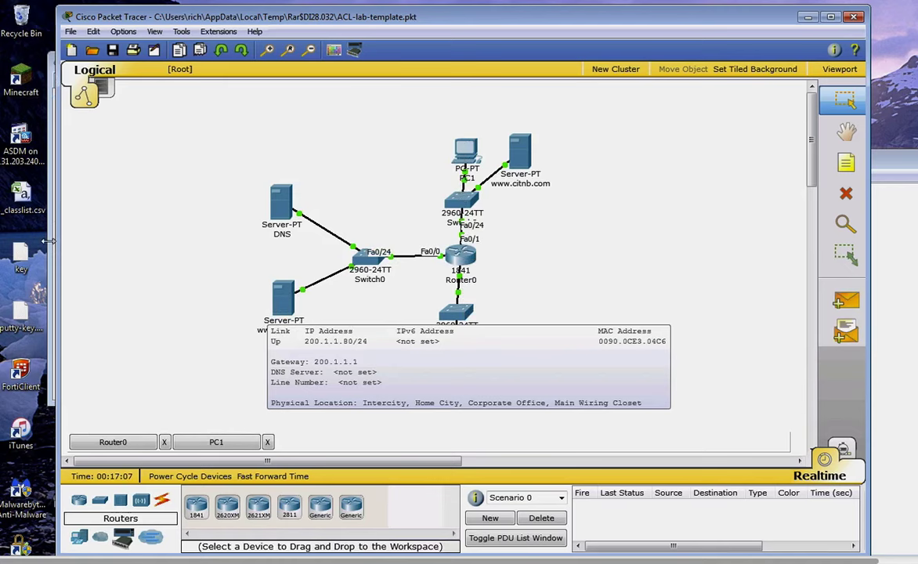
pyautogui.hotkey('alt', 'Tab')
pyautogui.click(389, 132)
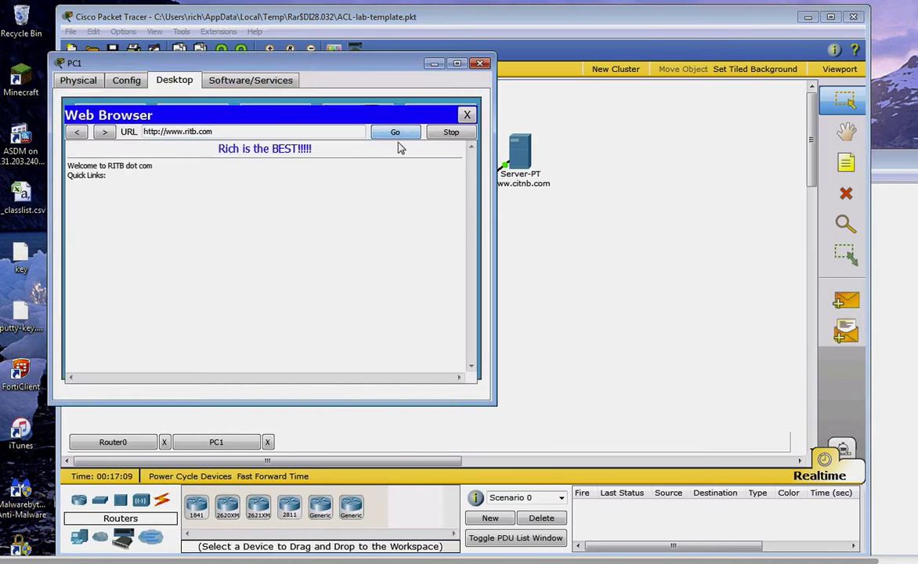
pyautogui.click(480, 64)
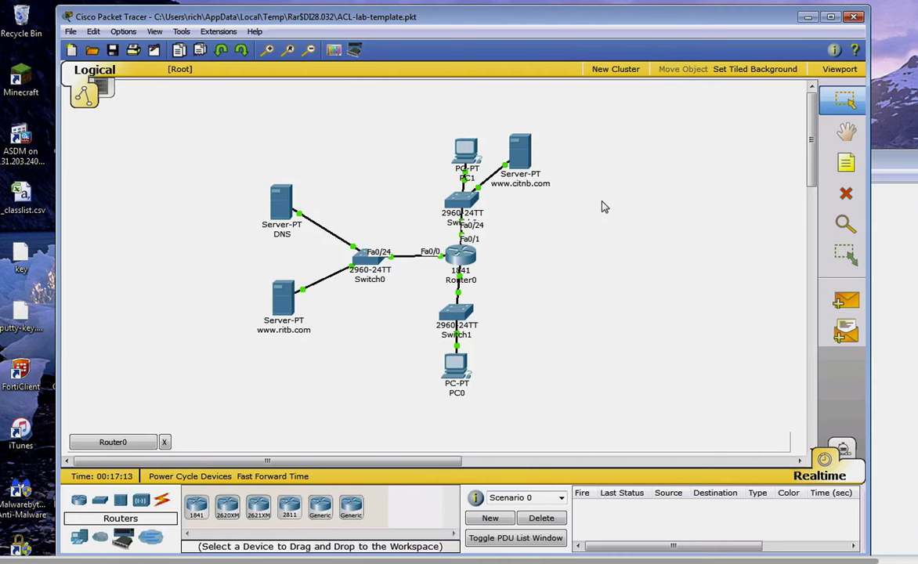
# Exit to Router0's privileged prompt and page through the running configuration to the end
pyautogui.click(458, 254)
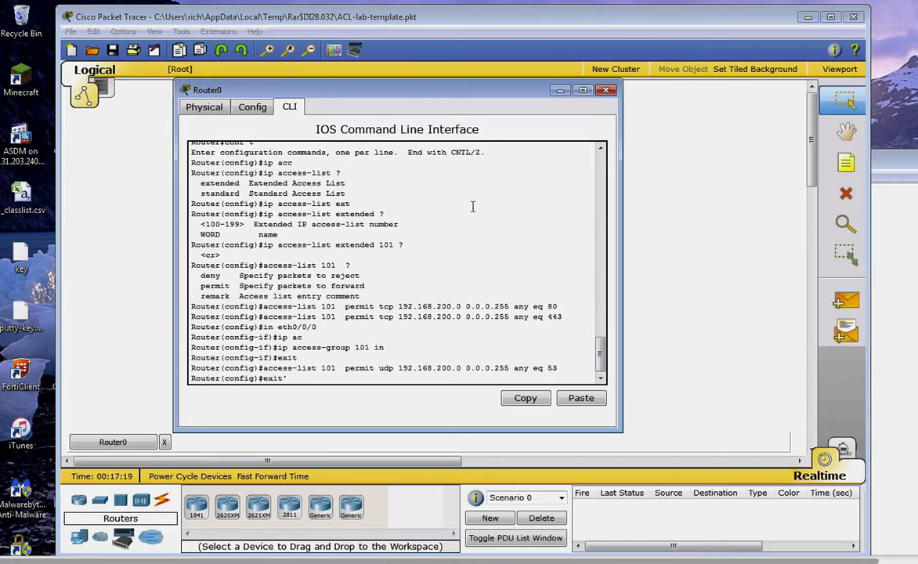
pyautogui.write('exit')
pyautogui.press('Return')
pyautogui.press('Return')
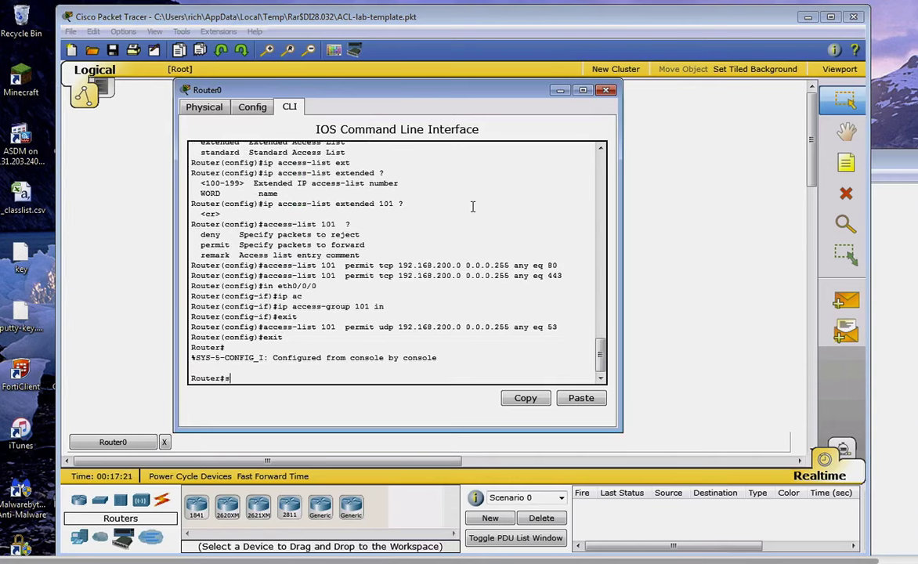
pyautogui.press('Return')
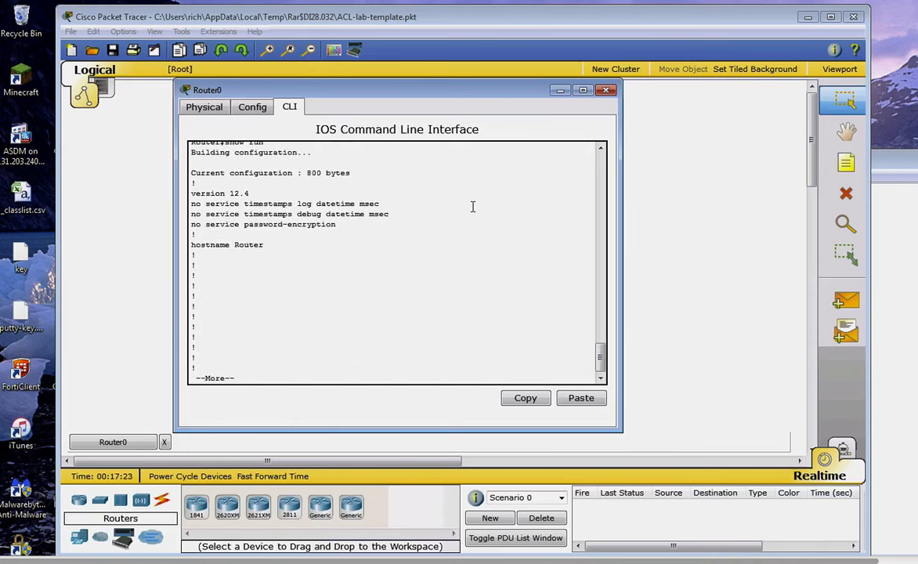
pyautogui.press('space')
pyautogui.press('space')
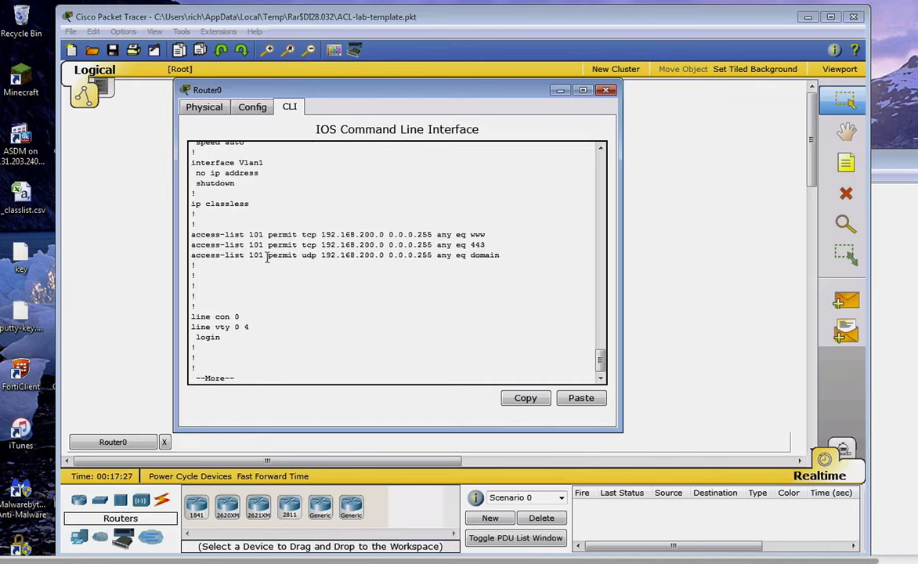
pyautogui.scroll(6, 604, 255)
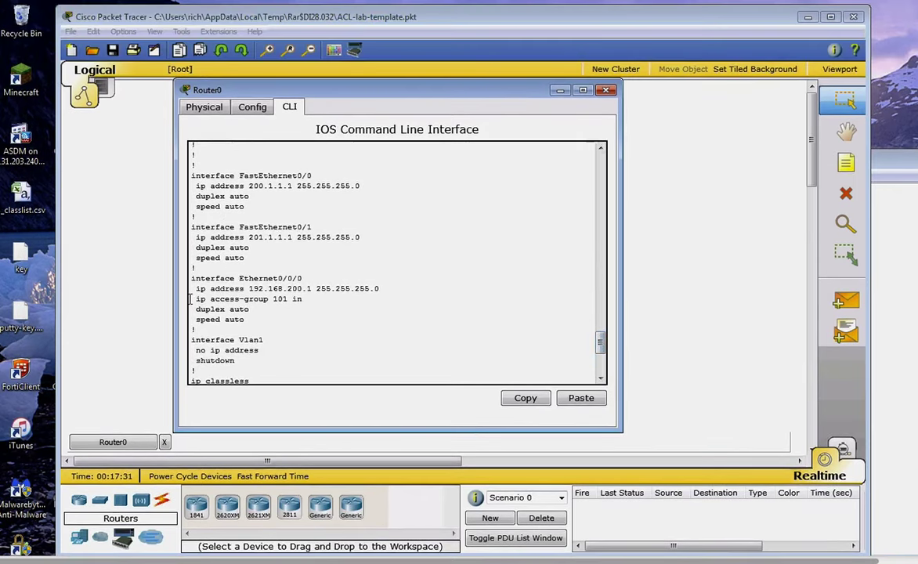
pyautogui.moveTo(191, 299); pyautogui.dragTo(314, 298)
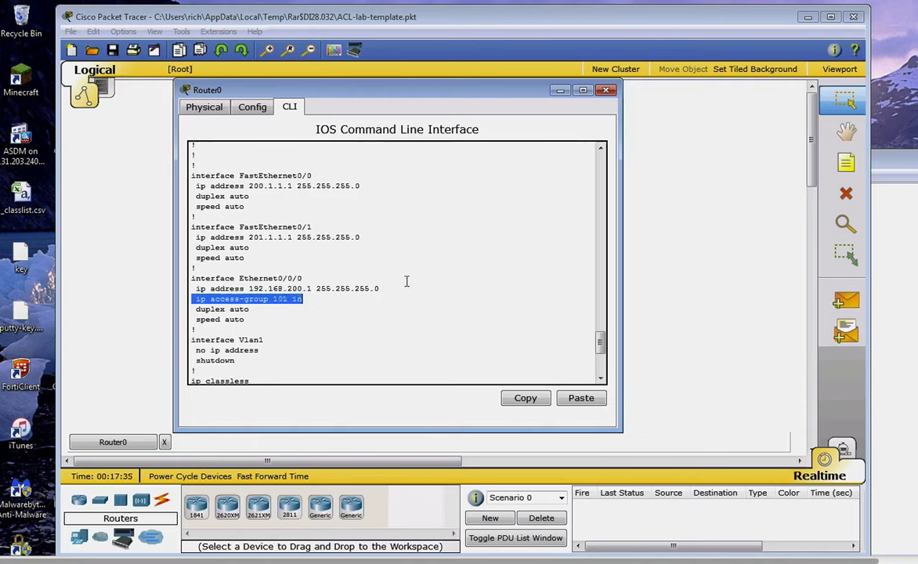
pyautogui.scroll(-5, 600, 362)
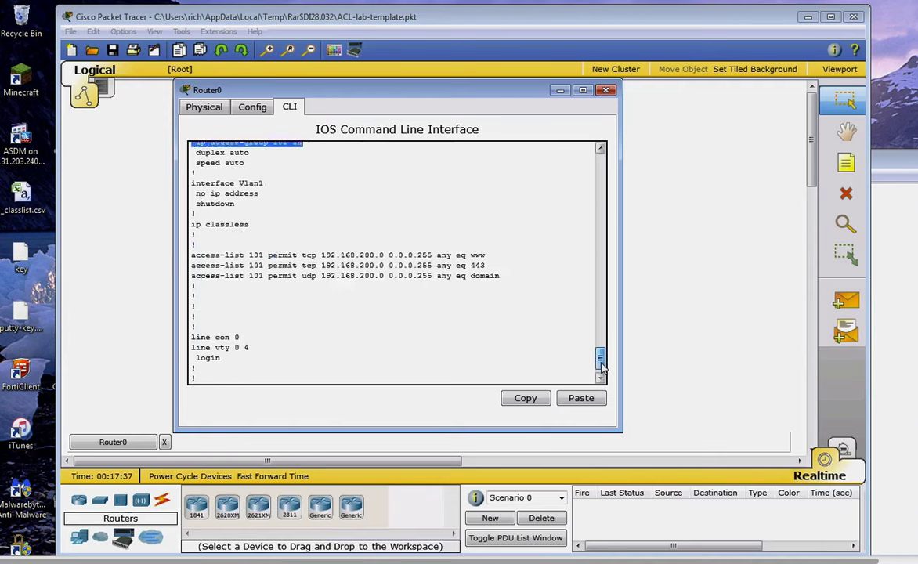
pyautogui.click(422, 280)
pyautogui.press('space')
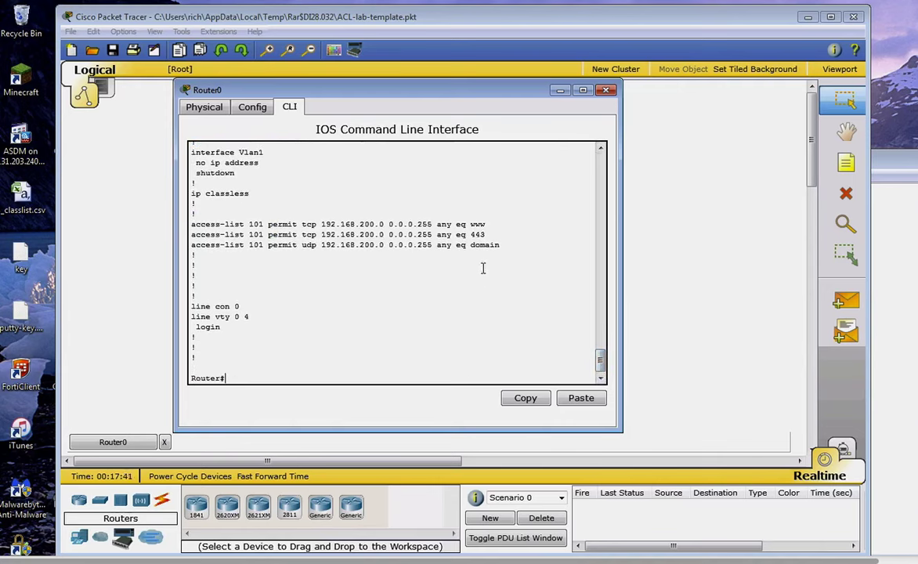
# Enter global configuration mode with 'conf t' and bring up the Notepad ACL draft
pyautogui.write('conf t')
pyautogui.press('Return')
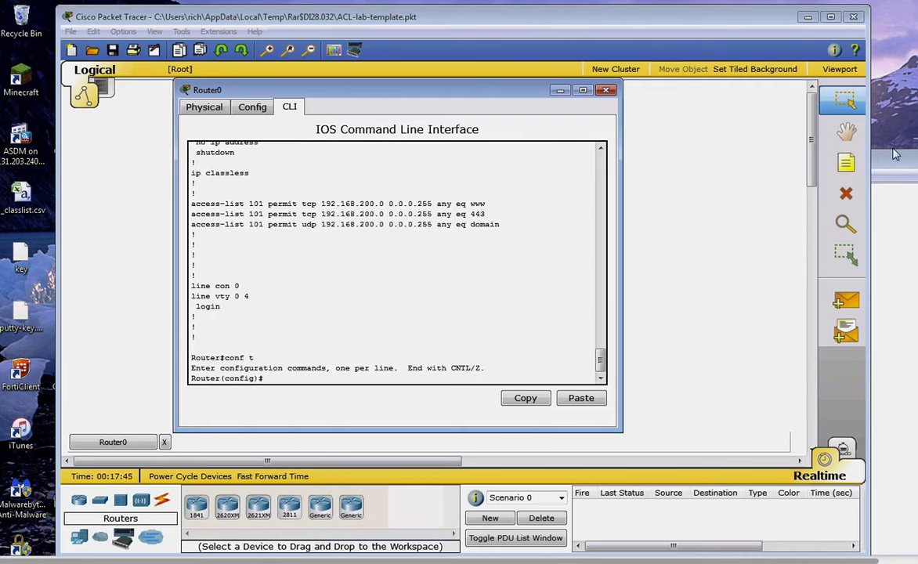
pyautogui.hotkey('alt', 'Tab')
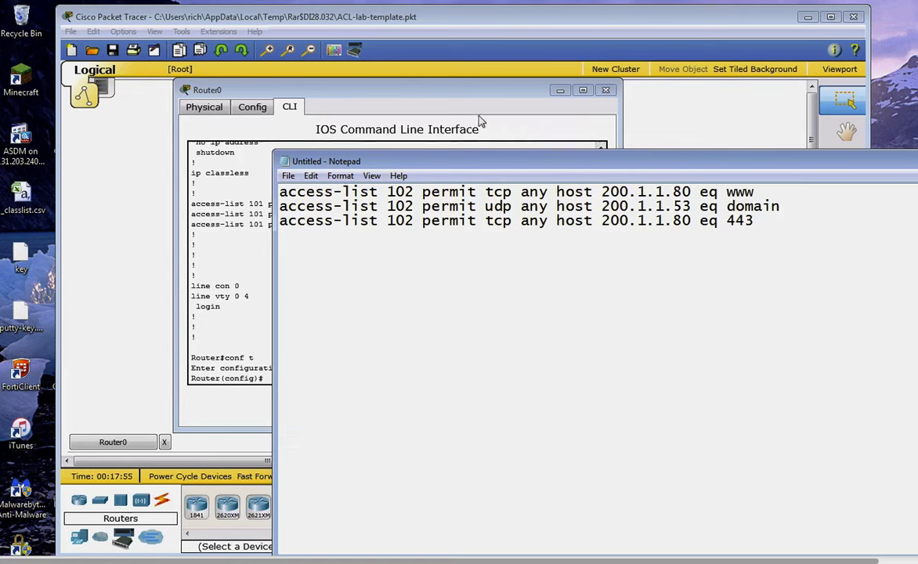
# Check the web server host address in the draft's first line against the topology
pyautogui.click(443, 89)
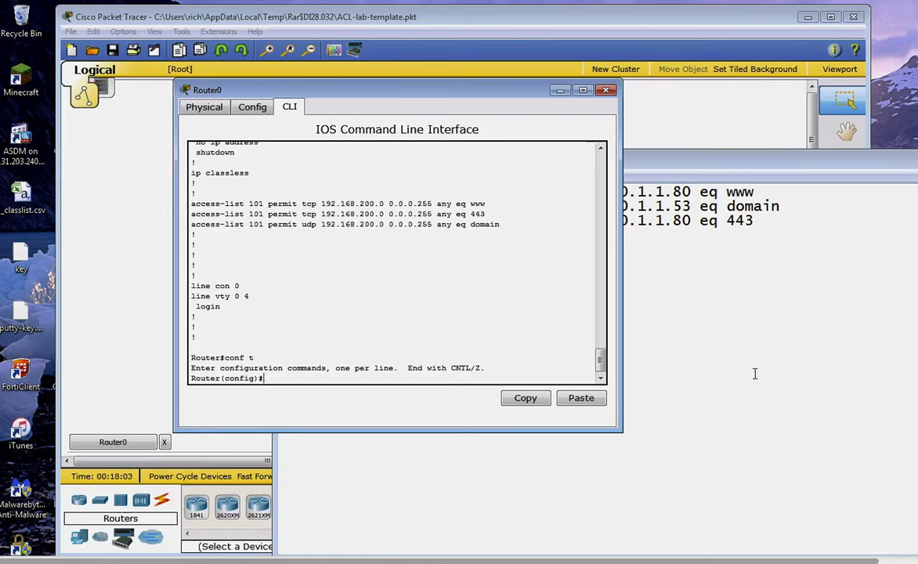
pyautogui.click(740, 165)
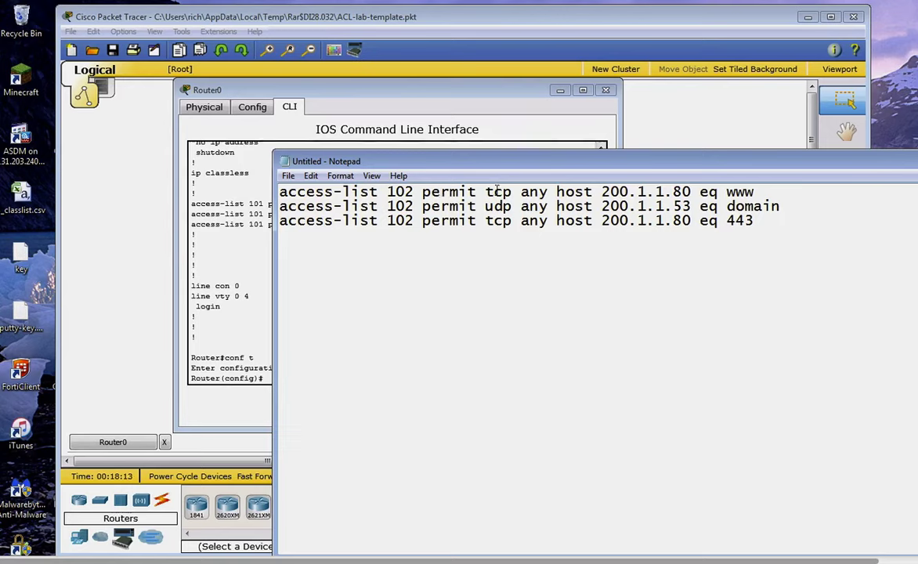
pyautogui.moveTo(523, 191); pyautogui.dragTo(692, 191)
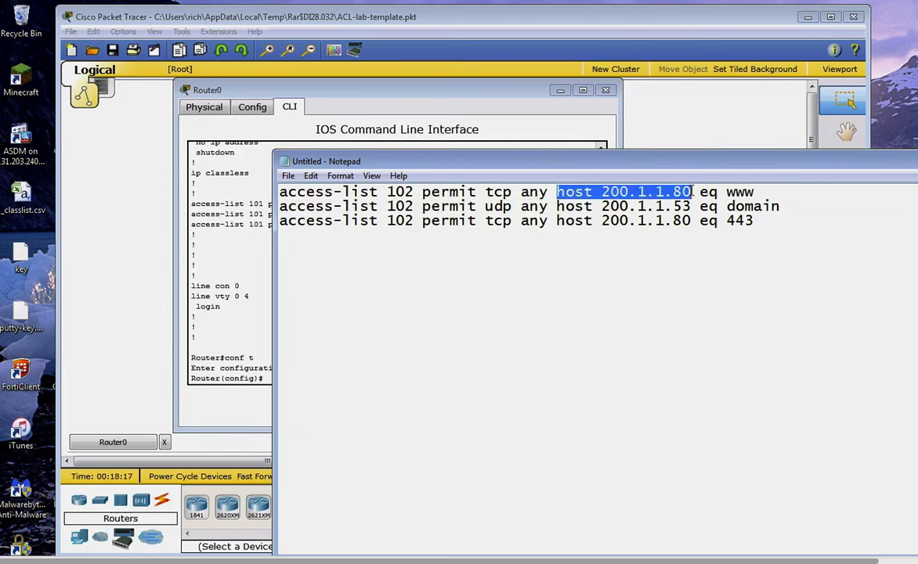
pyautogui.click(115, 311)
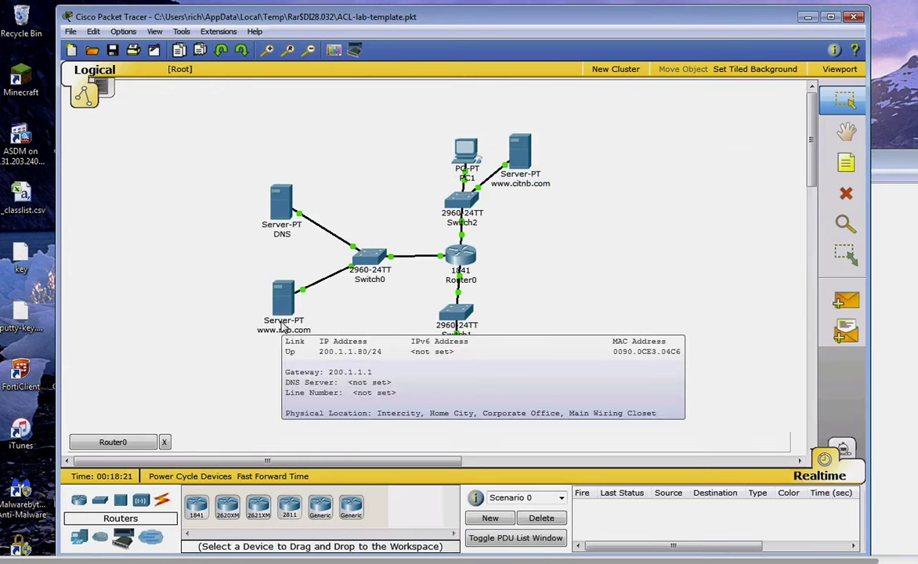
pyautogui.moveTo(287, 208)
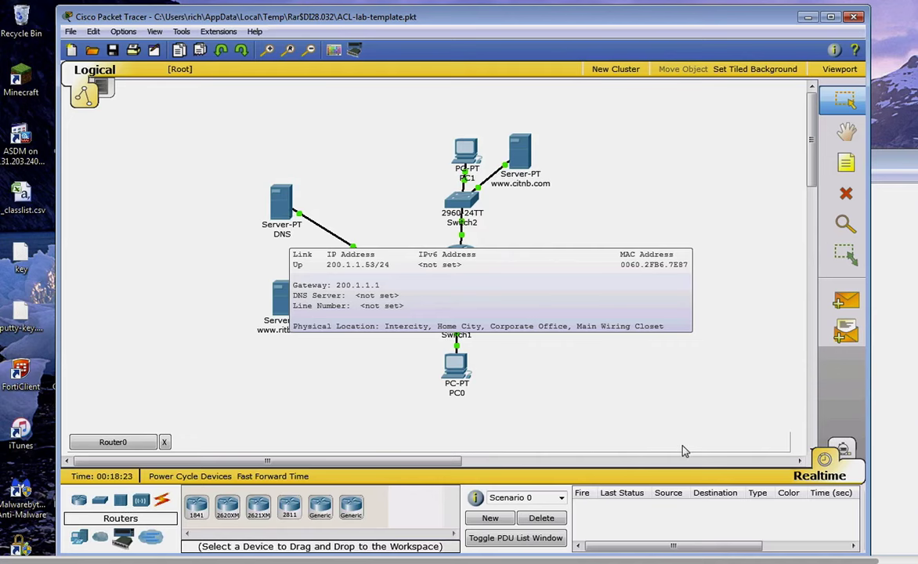
pyautogui.click(897, 155)
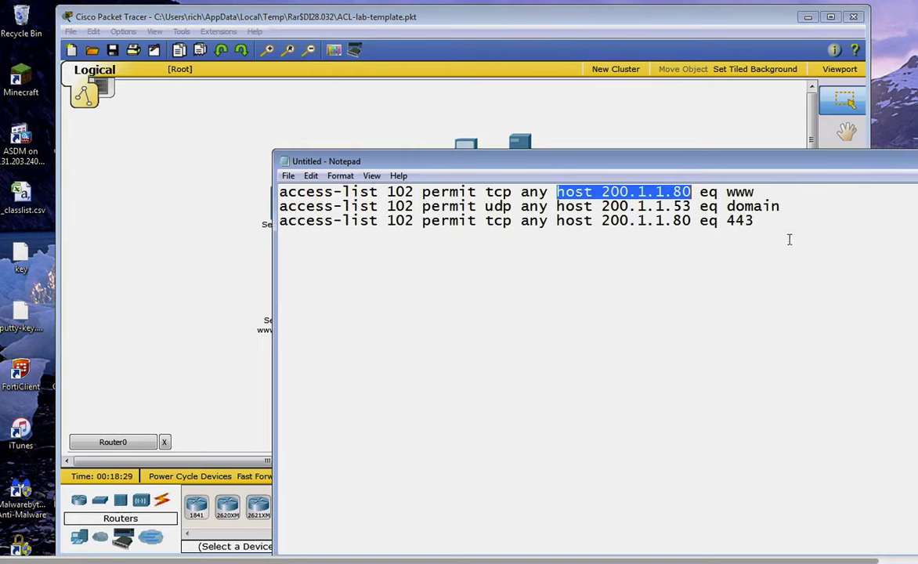
# Move the tcp 200.1.1.80 eq 443 rule to line two and select all three rules
pyautogui.moveTo(778, 223); pyautogui.dragTo(279, 220)
pyautogui.moveTo(219, 200); pyautogui.dragTo(227, 207)
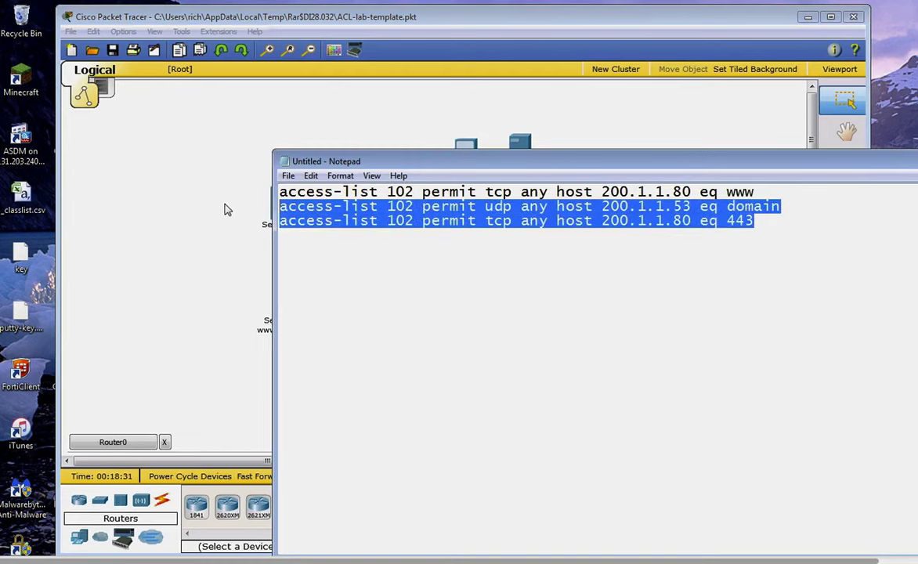
pyautogui.click(397, 239)
pyautogui.moveTo(762, 223); pyautogui.dragTo(276, 225)
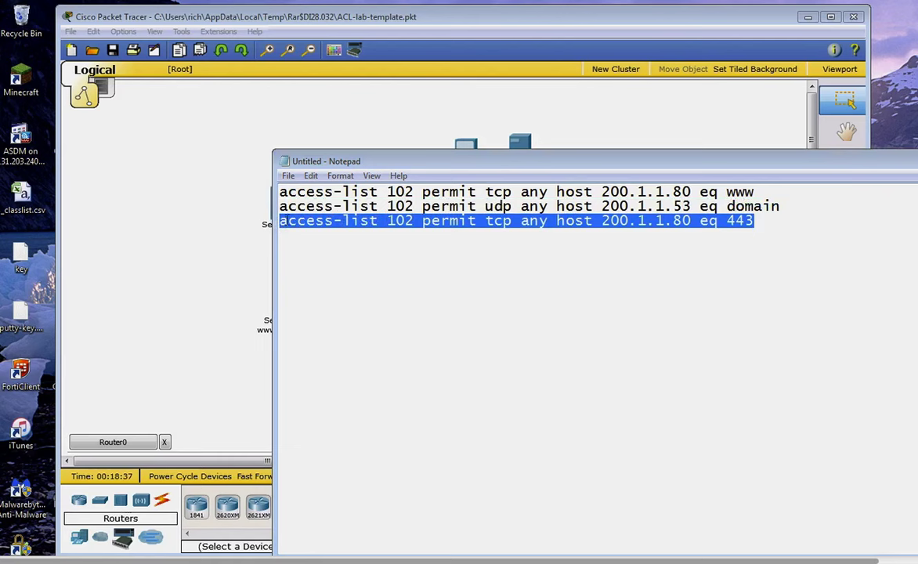
pyautogui.press('super+x')
pyautogui.click(850, 205)
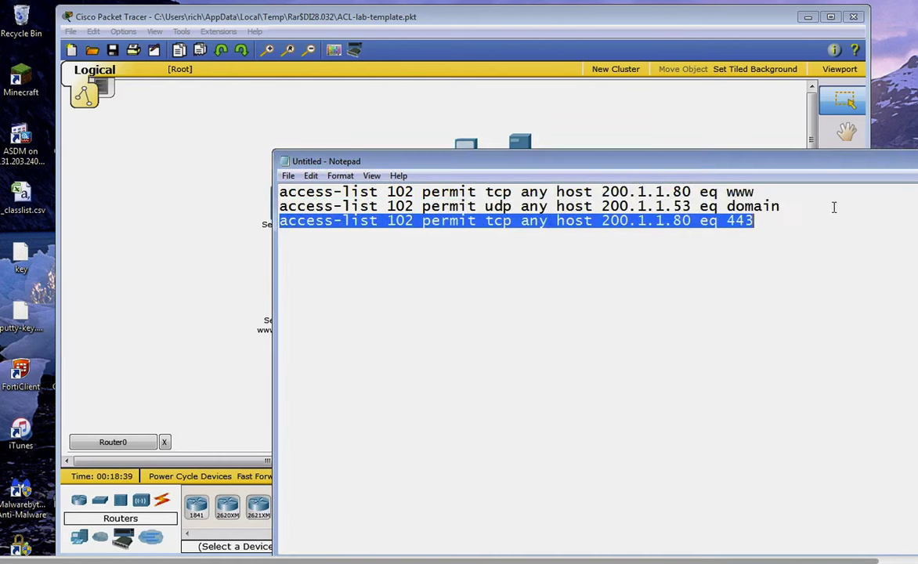
pyautogui.hotkey('ctrl', 'x')
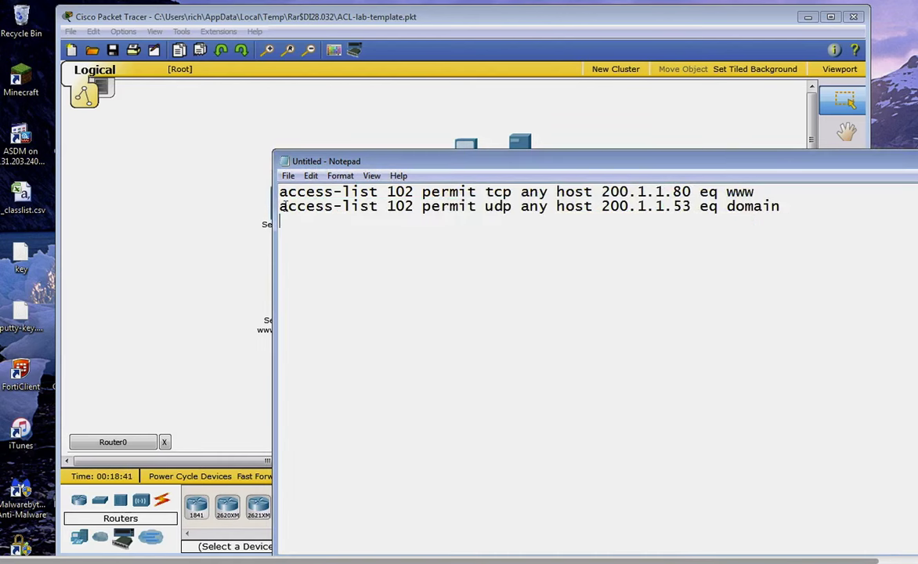
pyautogui.press('Return')
pyautogui.hotkey('ctrl', 'v')
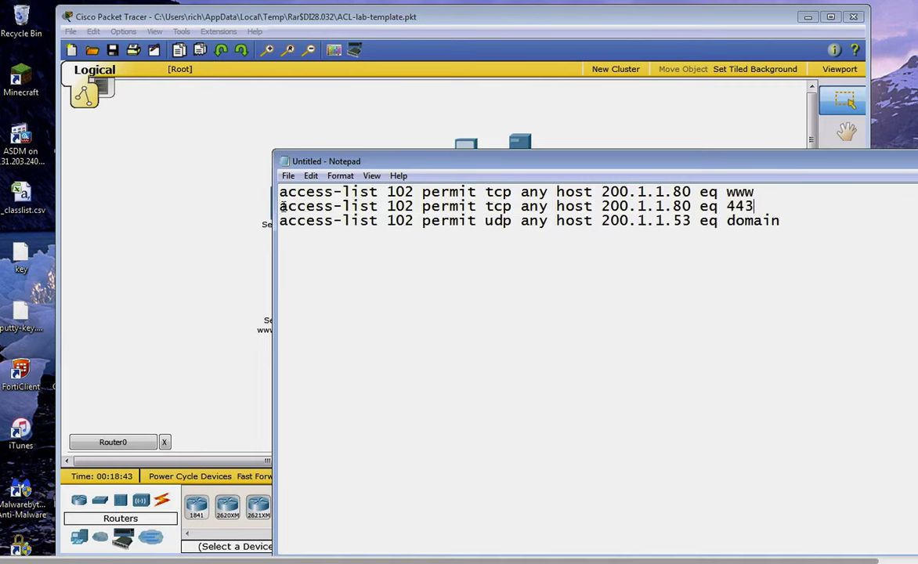
pyautogui.click(436, 309)
pyautogui.moveTo(280, 191); pyautogui.dragTo(788, 222)
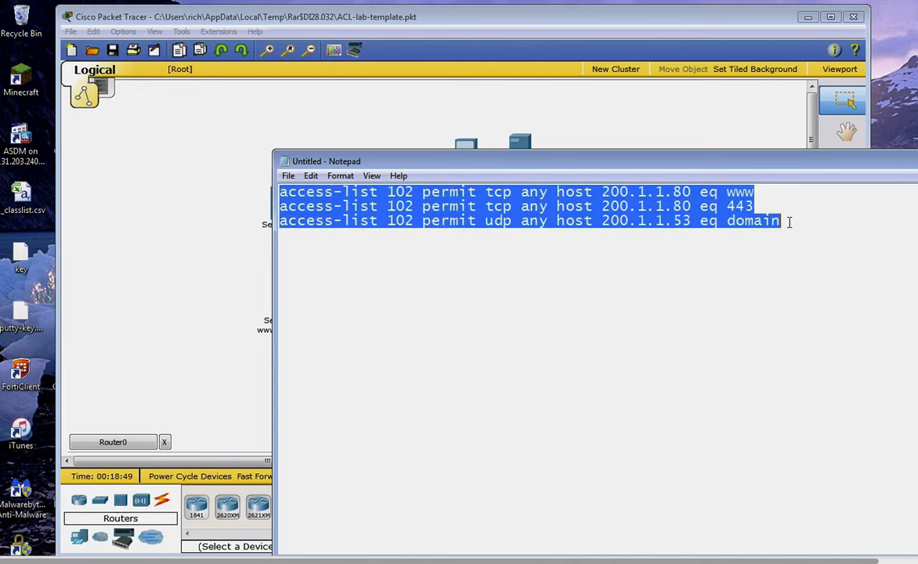
# Paste the three access-list 102 permit rules into Router0's console
pyautogui.click(162, 299)
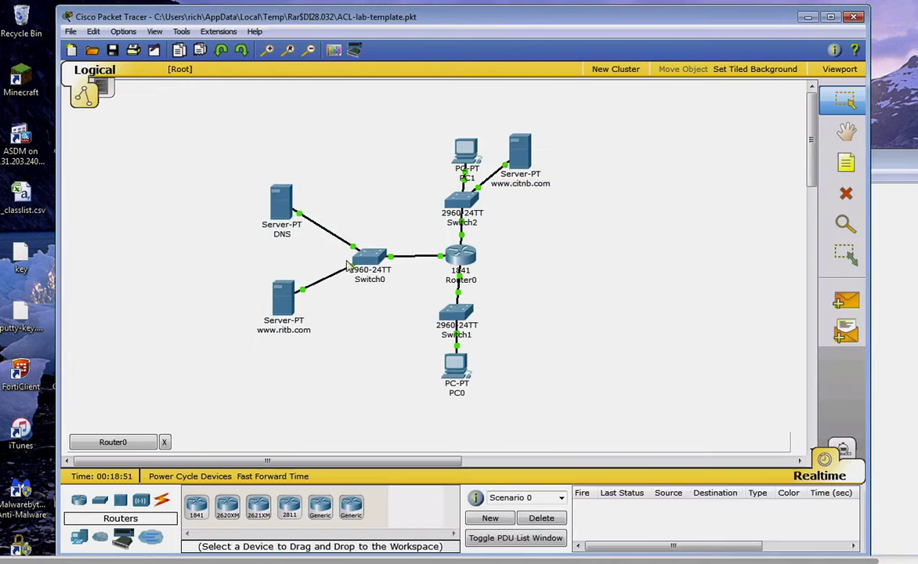
pyautogui.click(469, 257)
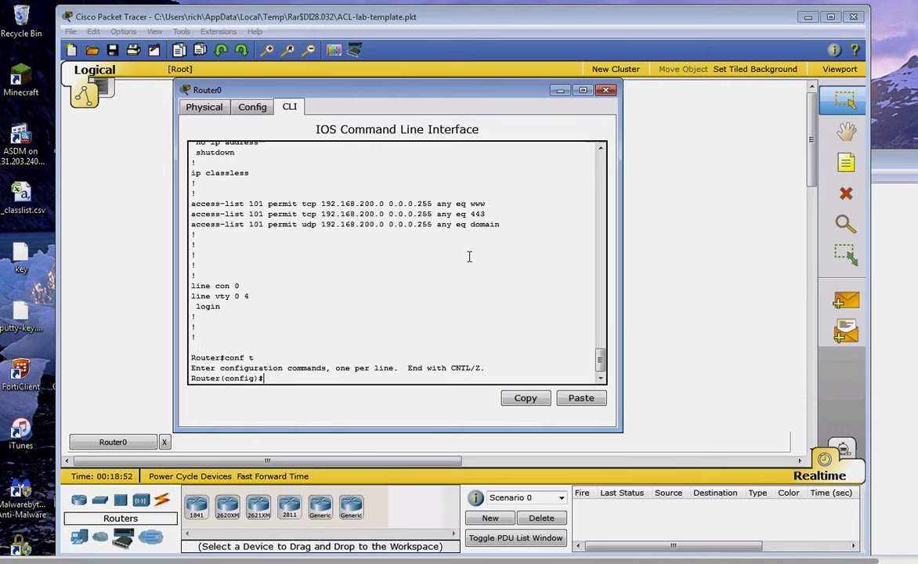
pyautogui.rightClick(426, 299)
pyautogui.click(454, 322)
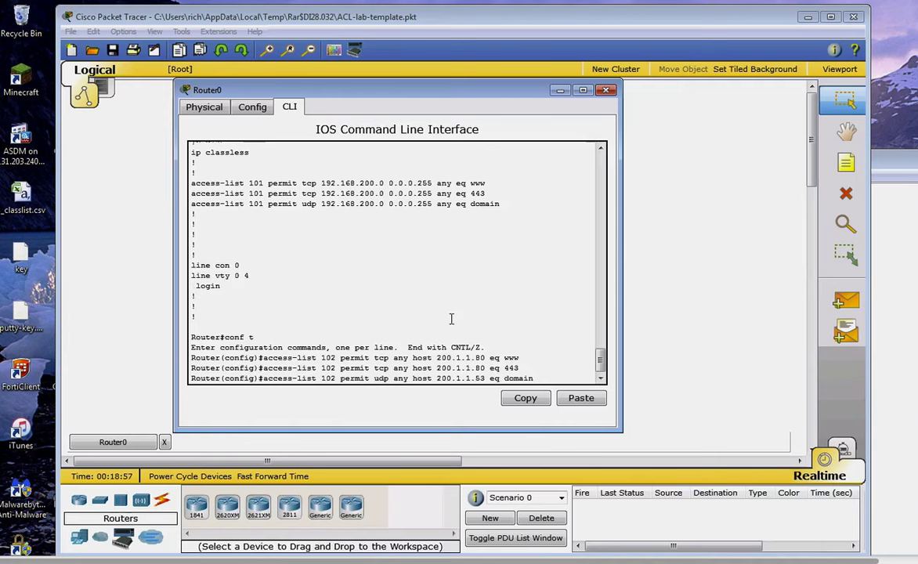
# Page through 'do show' output to the access-list 102 section, then close the console
pyautogui.write('do')
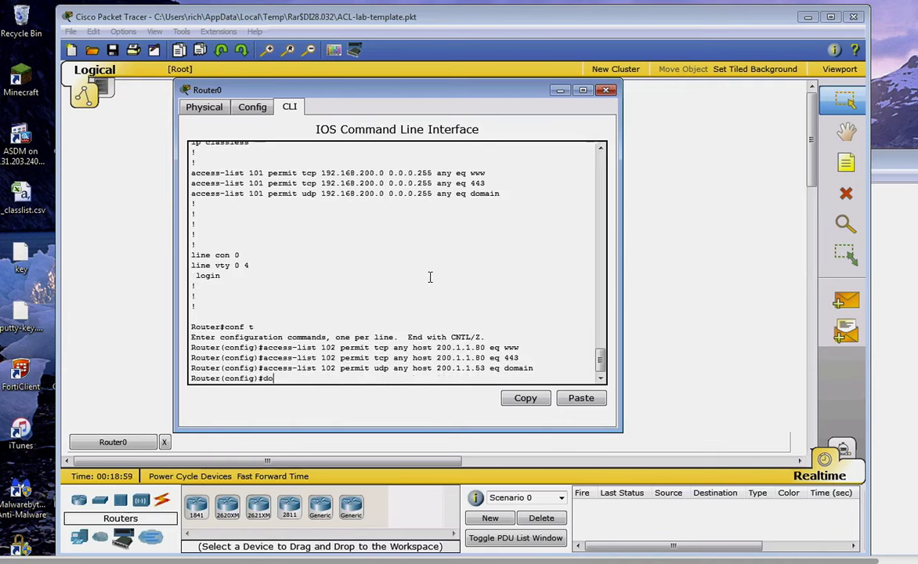
pyautogui.write(' show run')
pyautogui.press('Return')
pyautogui.press('space')
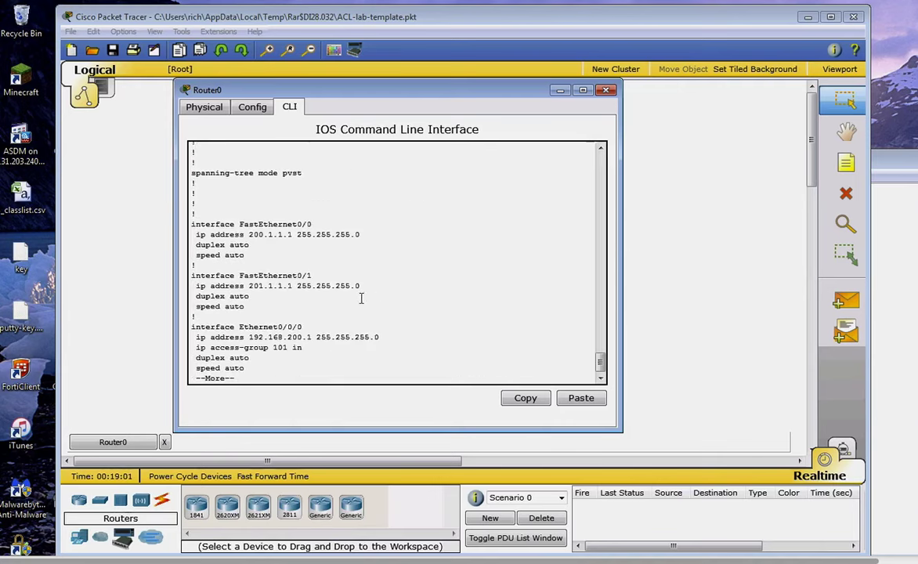
pyautogui.press('space')
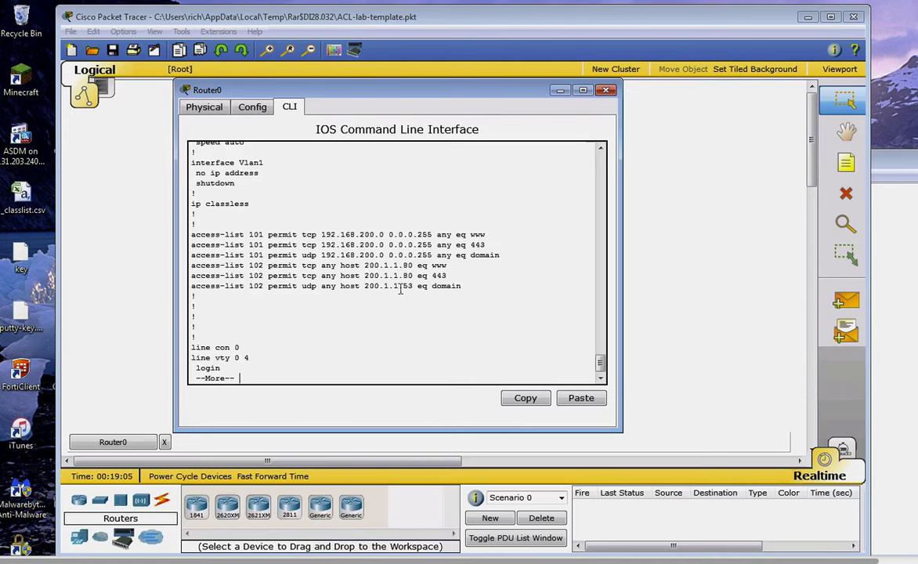
pyautogui.click(634, 208)
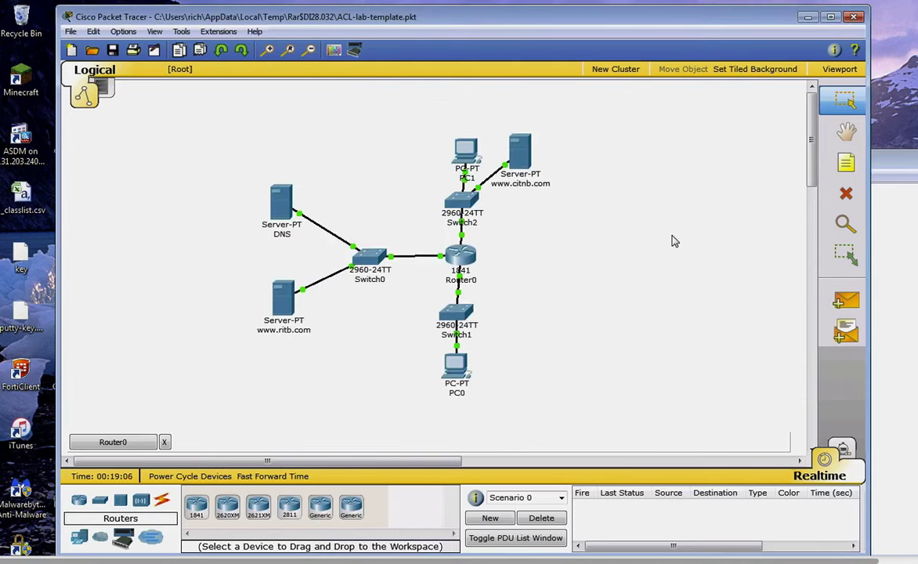
pyautogui.click(465, 152)
pyautogui.click(380, 90)
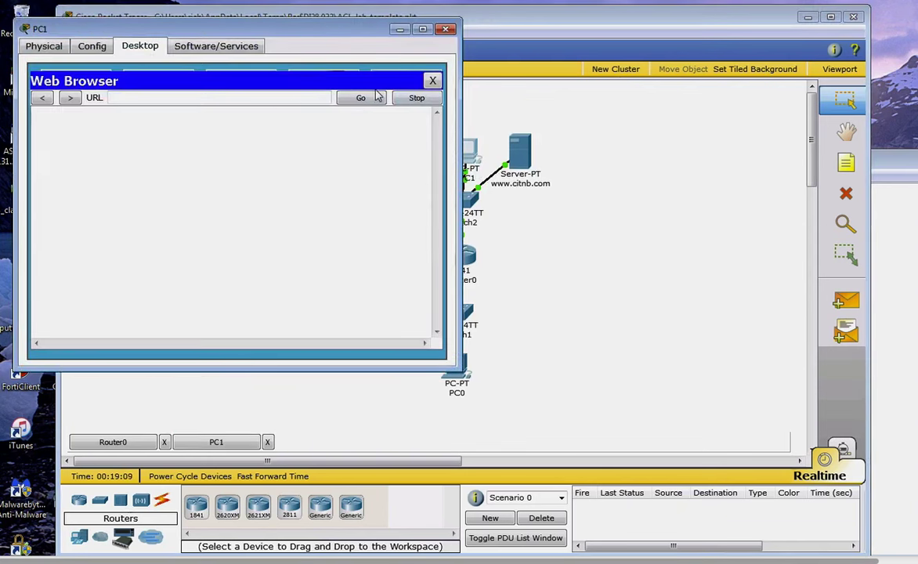
pyautogui.click(269, 98)
pyautogui.write('www.ritb.com')
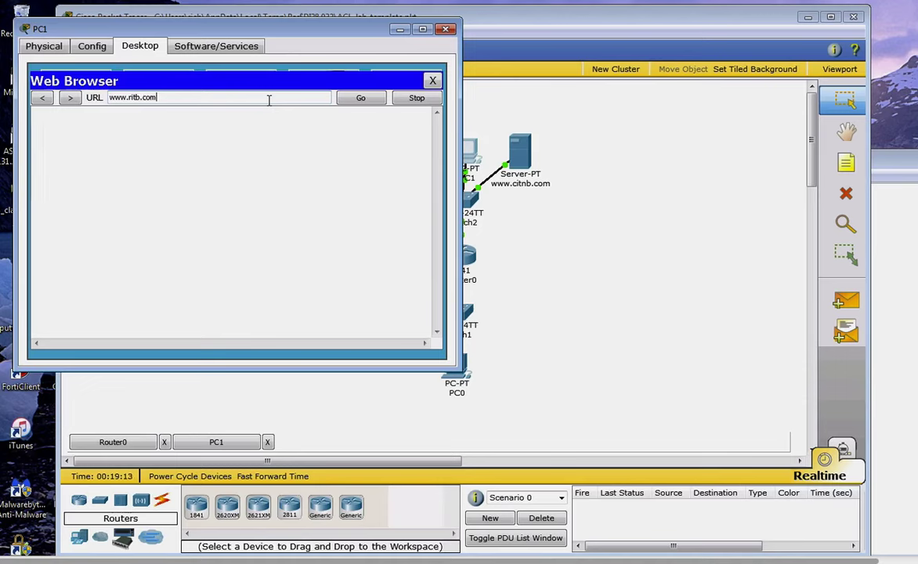
pyautogui.press('Return')
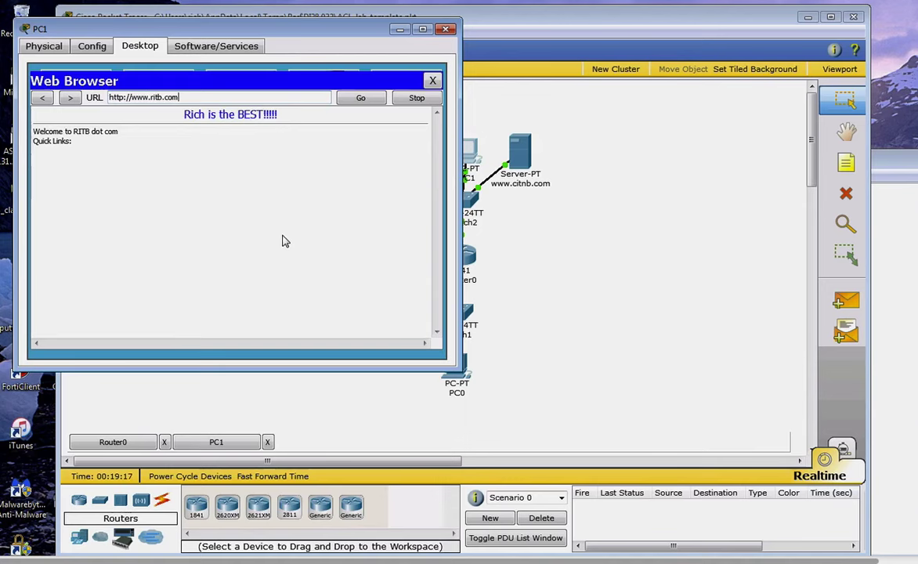
# End Router0's running-config listing at a fresh prompt, then bring PC1's browser forward
pyautogui.click(603, 222)
pyautogui.click(465, 258)
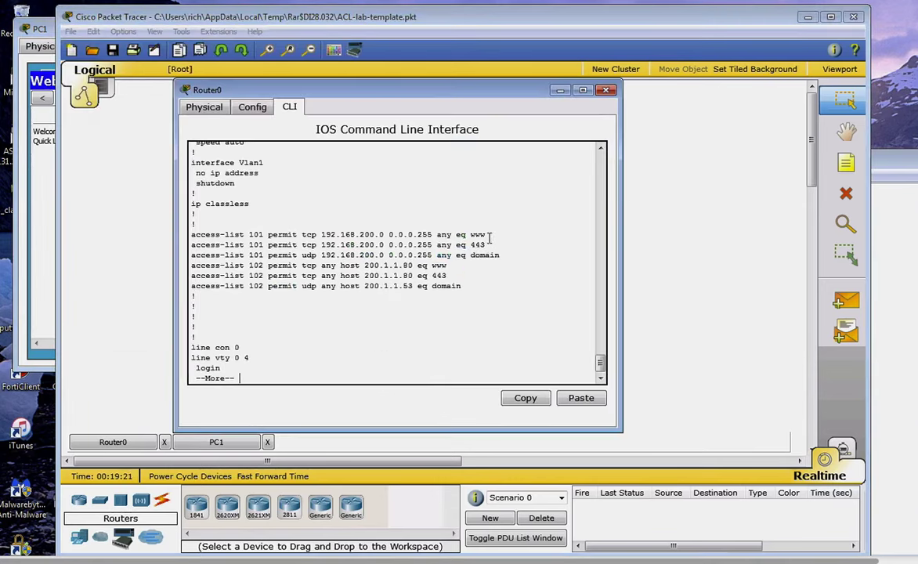
pyautogui.press('Return')
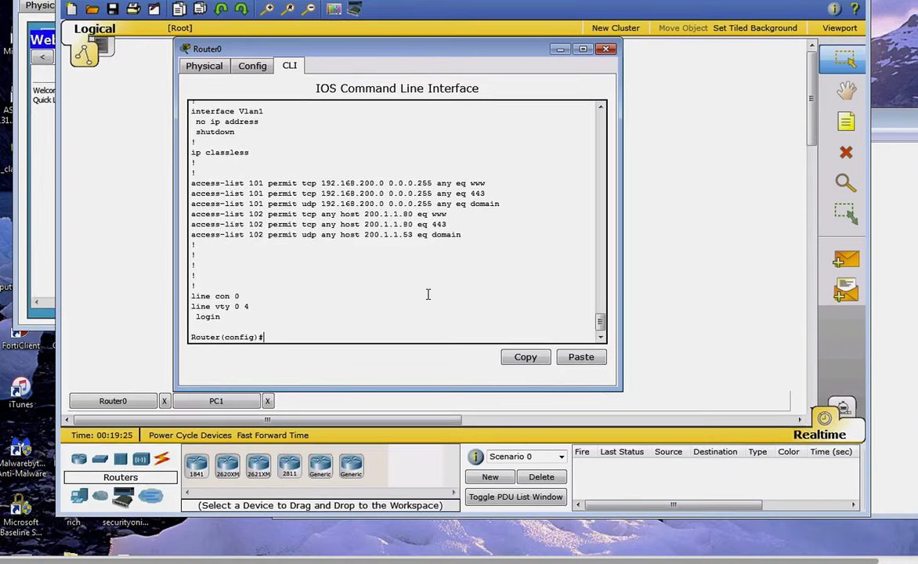
pyautogui.scroll(1, 428, 293)
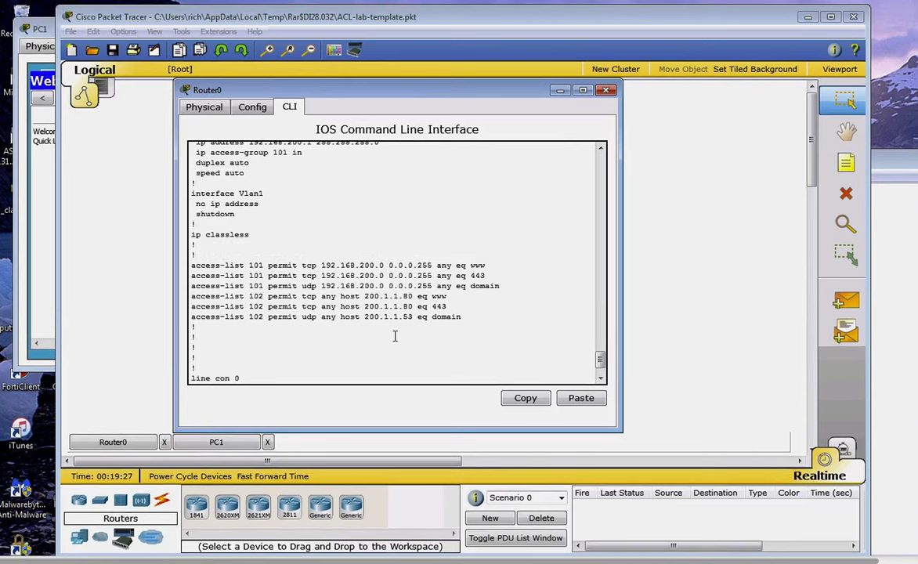
pyautogui.press('Return')
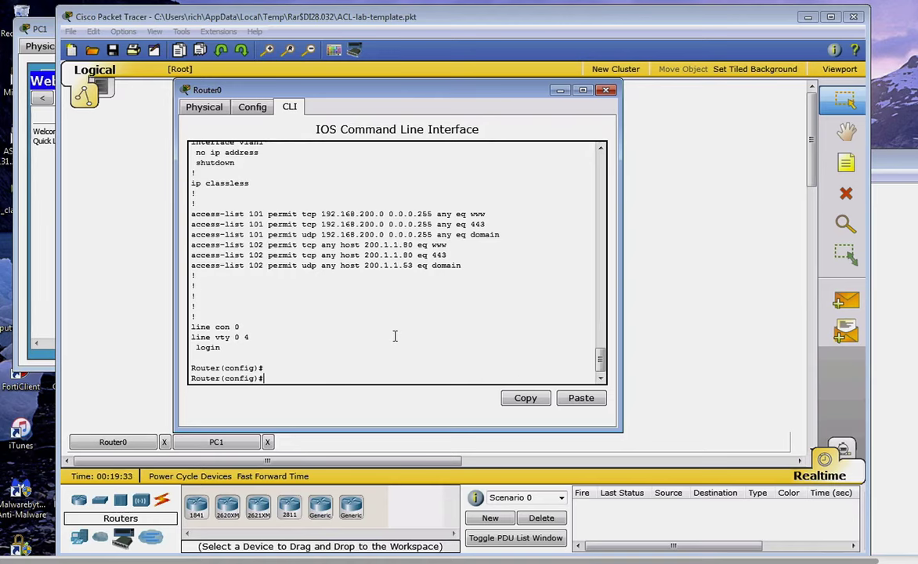
pyautogui.click(47, 194)
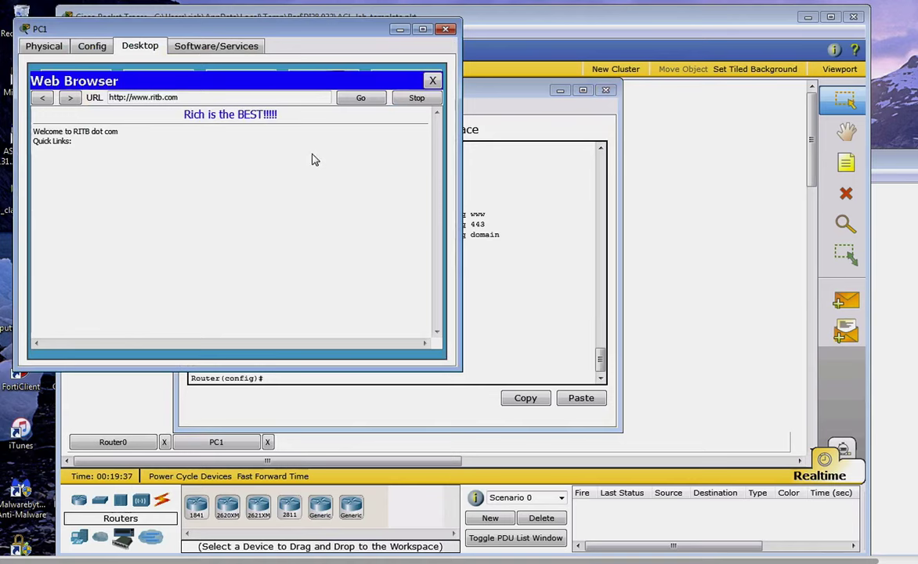
pyautogui.click(433, 82)
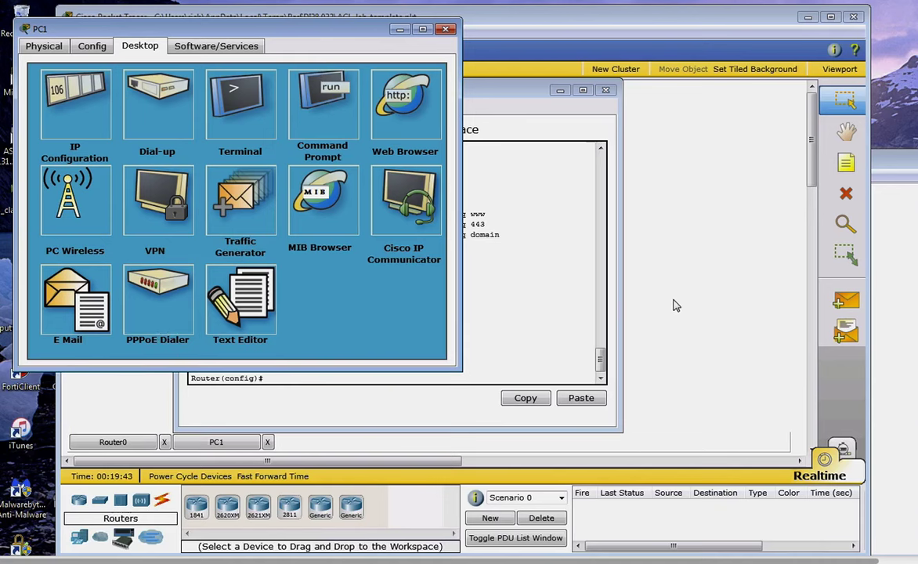
pyautogui.click(685, 220)
pyautogui.click(274, 255)
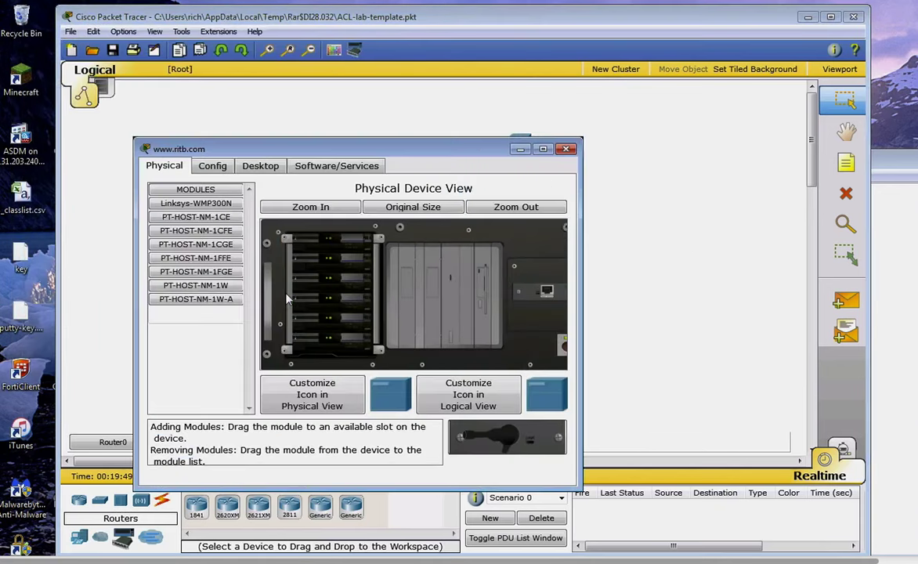
pyautogui.click(210, 165)
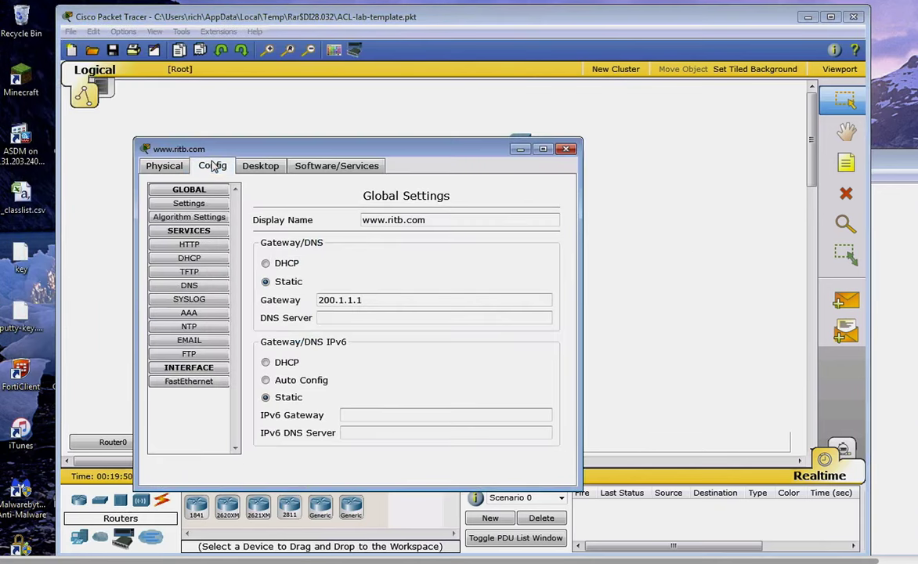
# Step through the server's service pages from HTTP to FTP, confirming FTP is on, then close it
pyautogui.click(180, 216)
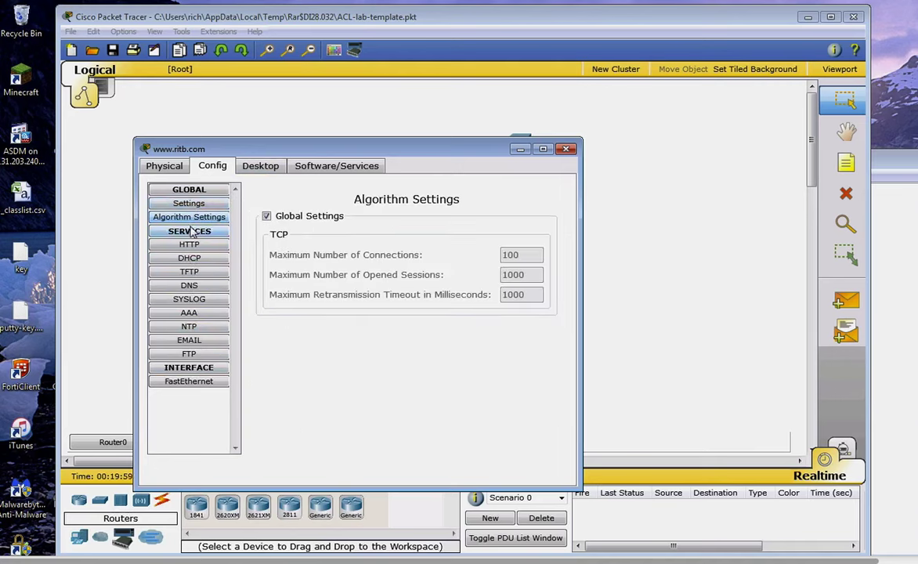
pyautogui.click(189, 230)
pyautogui.click(183, 231)
pyautogui.click(190, 245)
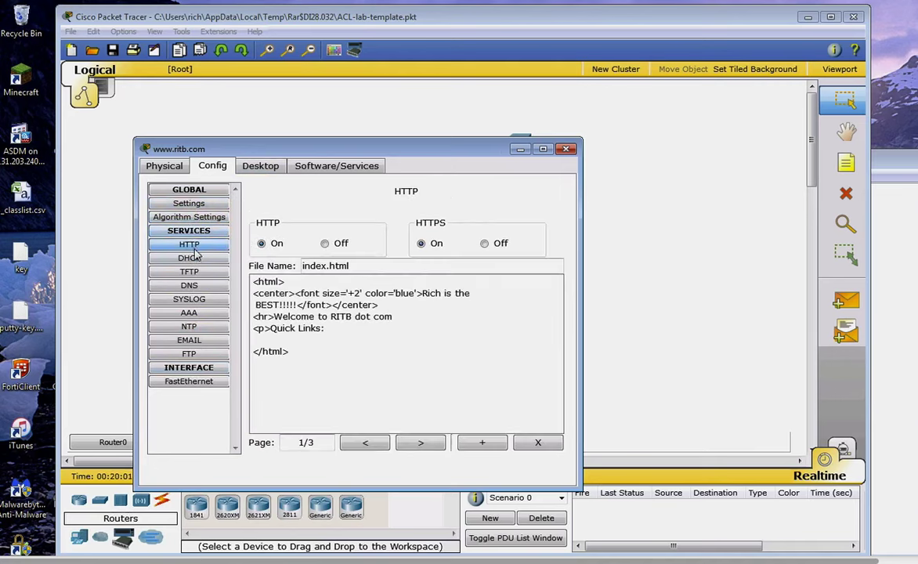
pyautogui.click(191, 258)
pyautogui.click(190, 271)
pyautogui.click(190, 285)
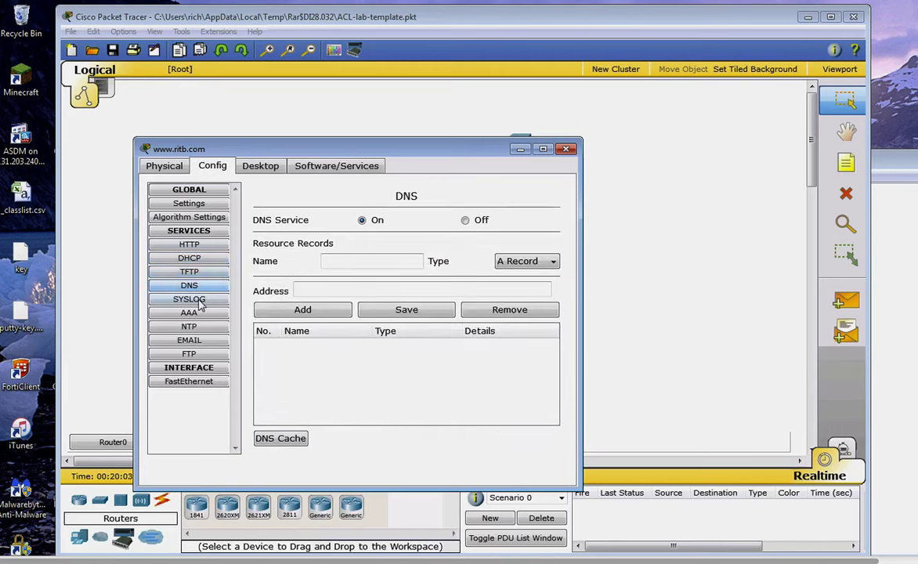
pyautogui.click(198, 300)
pyautogui.click(192, 312)
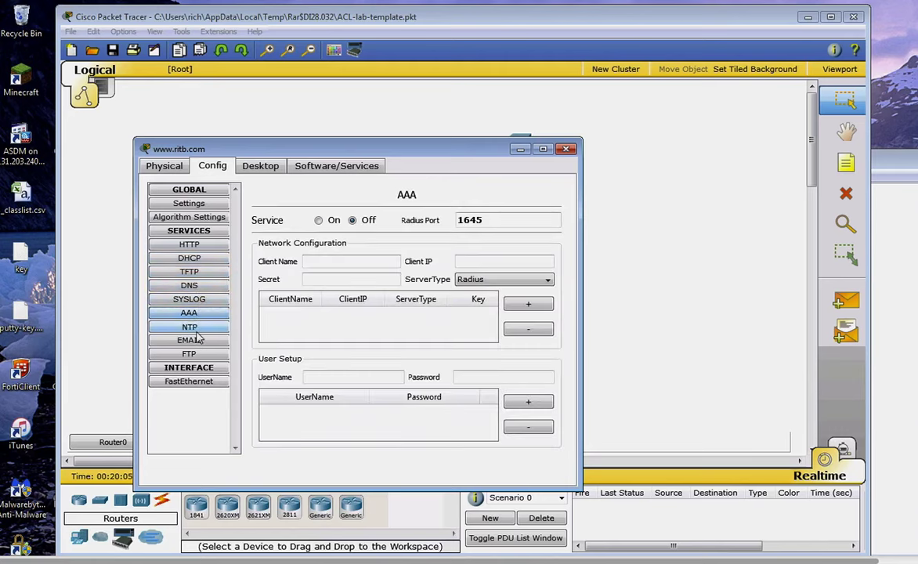
pyautogui.click(190, 327)
pyautogui.click(189, 340)
pyautogui.click(189, 353)
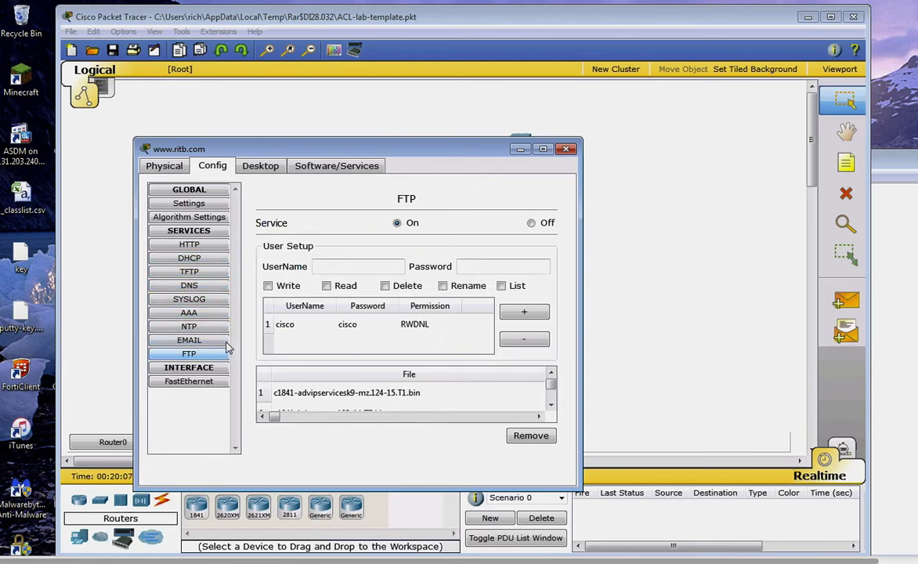
pyautogui.click(566, 149)
# From PC1's command prompt, connect with ftp 200.1.1.80 after checking the server's IP
pyautogui.click(432, 143)
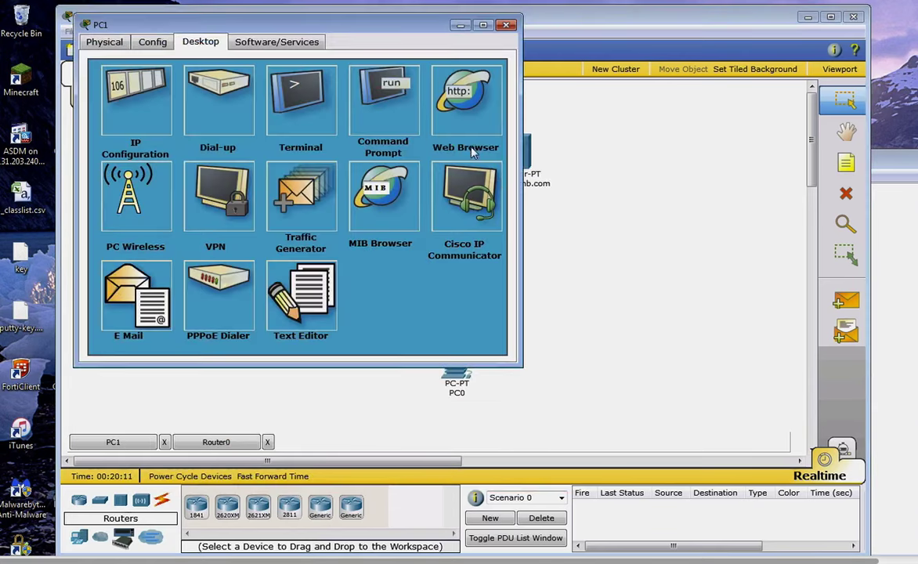
pyautogui.click(366, 111)
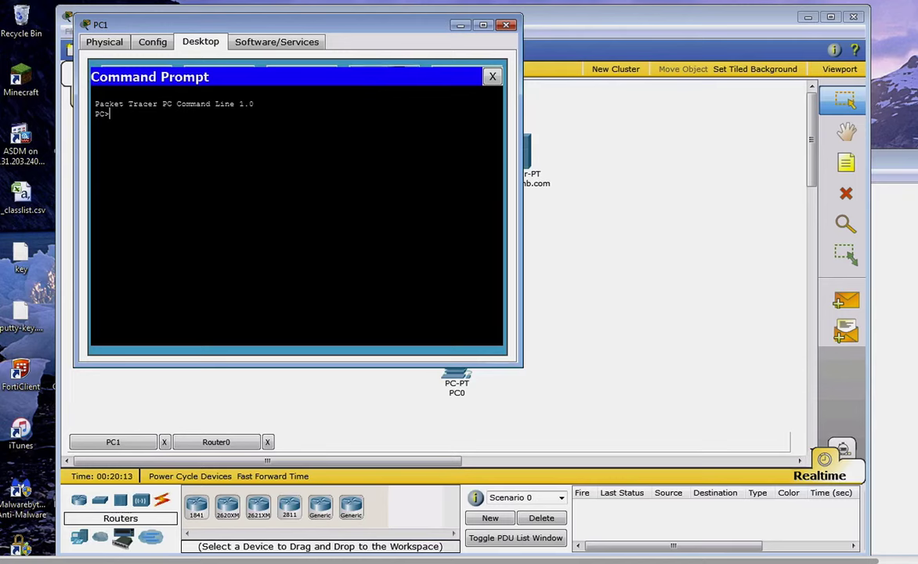
pyautogui.write('ftp 20')
pyautogui.click(528, 254)
pyautogui.moveTo(286, 303)
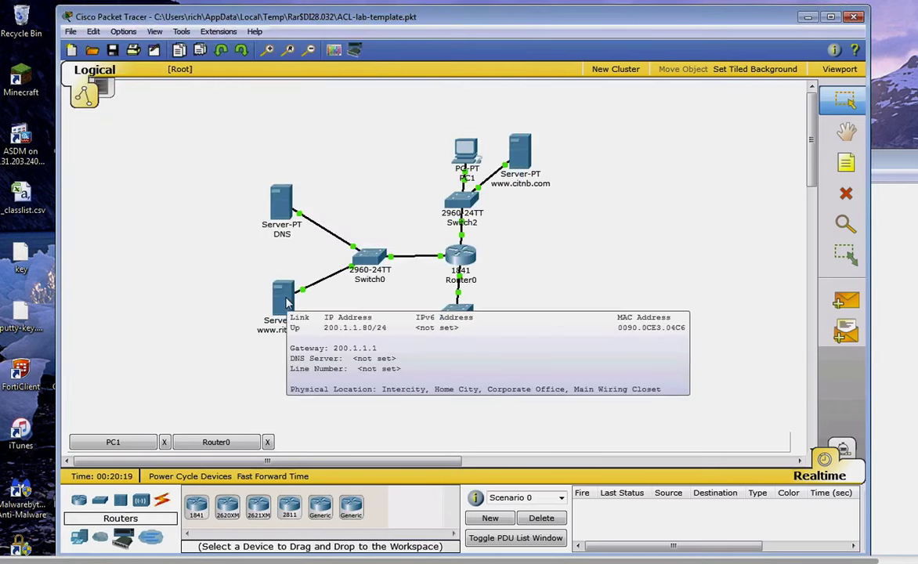
pyautogui.click(465, 154)
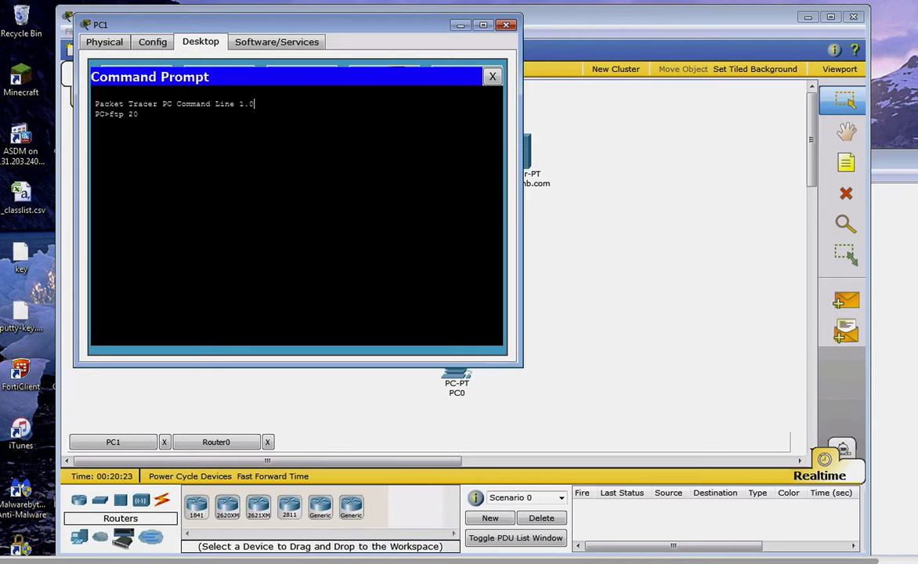
pyautogui.write('0.1.1.80')
pyautogui.press('Return')
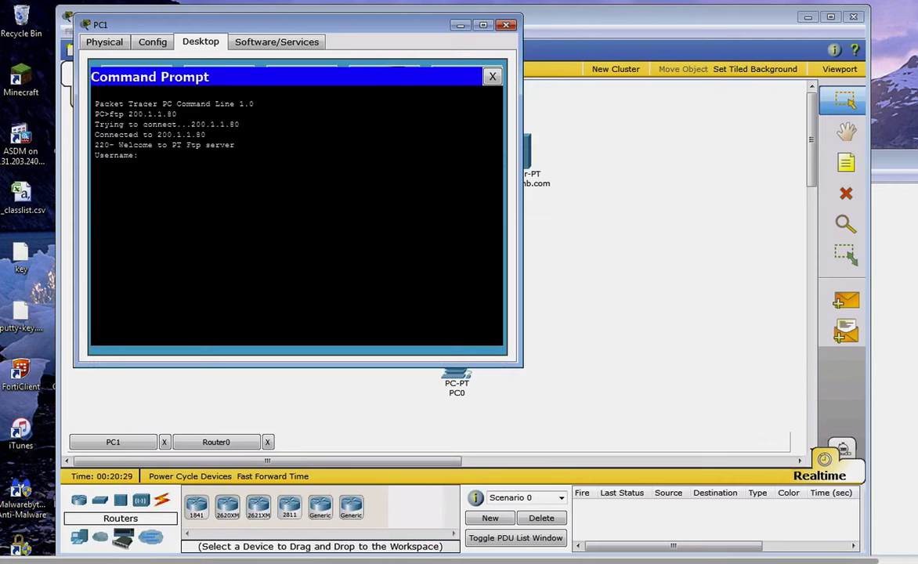
pyautogui.click(680, 161)
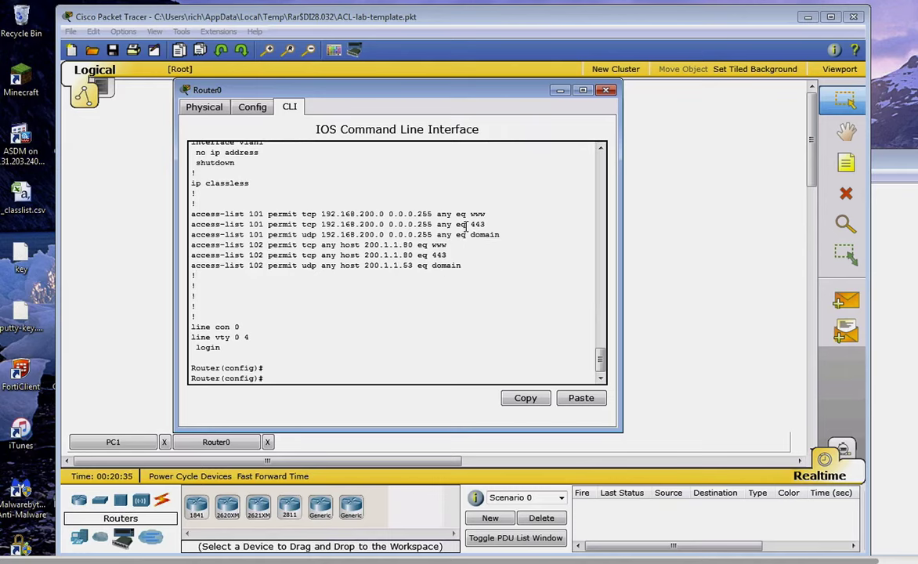
# On Router0, enter interface fa0/1, apply 'ip access-group 102 in', then close the console
pyautogui.click(721, 265)
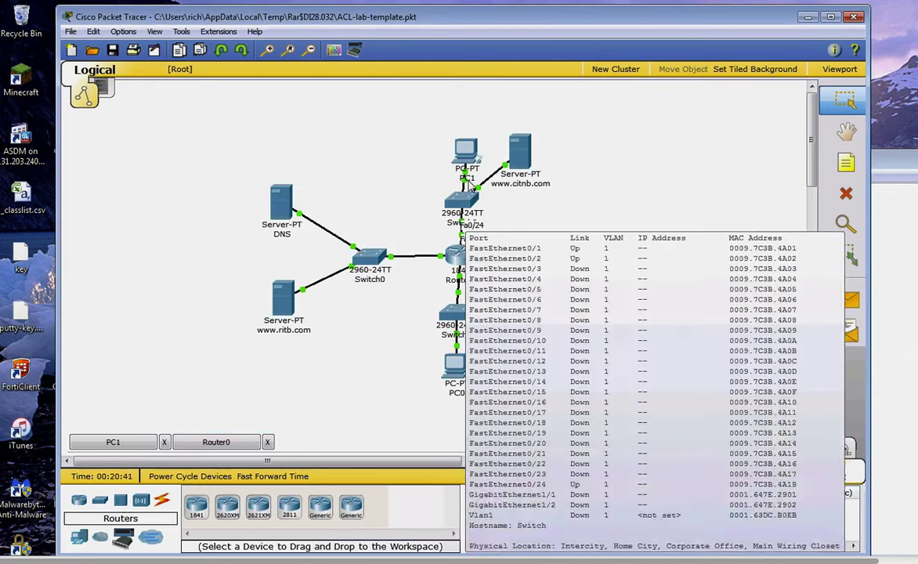
pyautogui.click(460, 255)
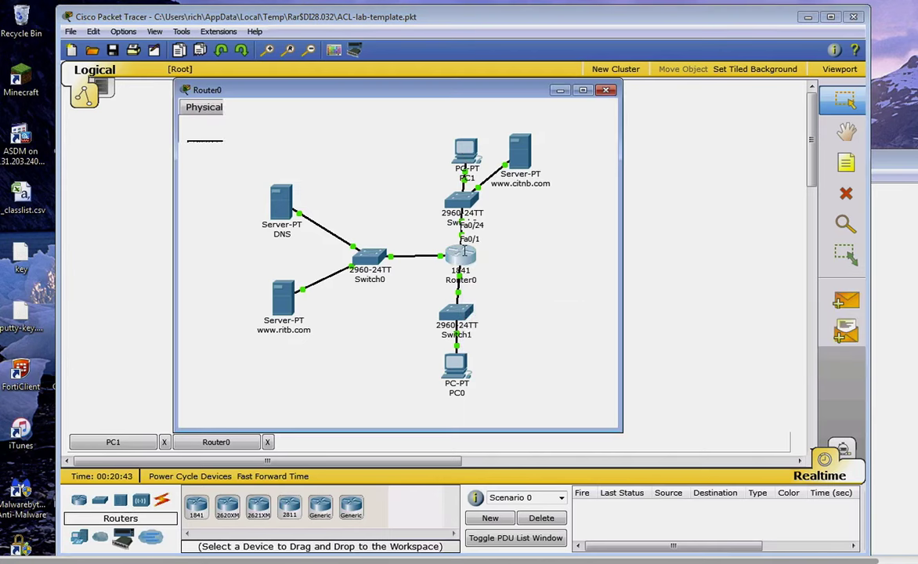
pyautogui.write('ing ')
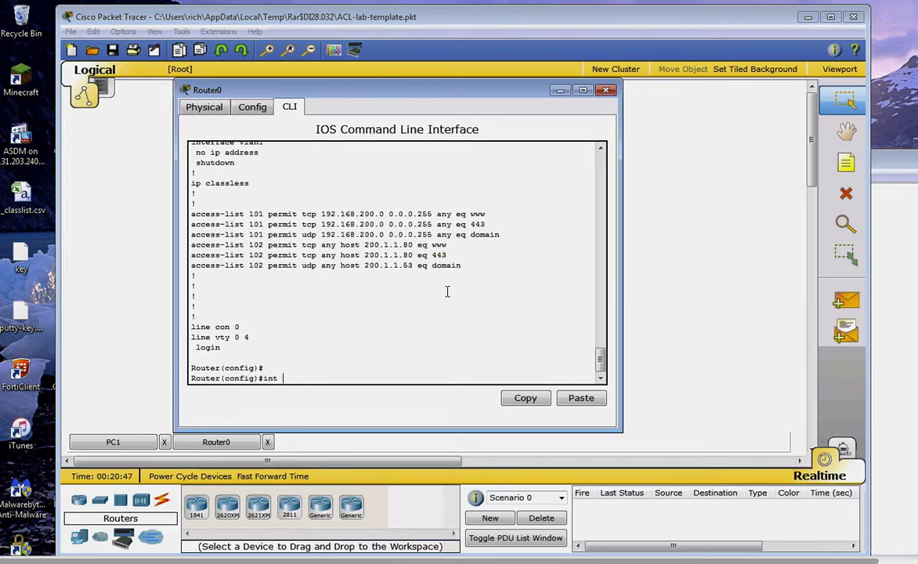
pyautogui.write('fa0/1')
pyautogui.press('Return')
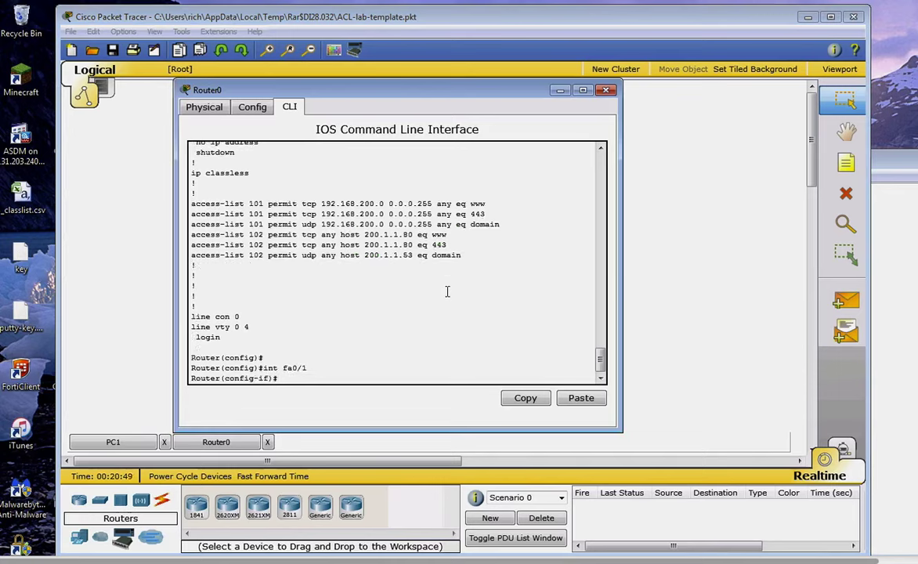
pyautogui.write('ip a')
pyautogui.press('Tab')
pyautogui.write('c')
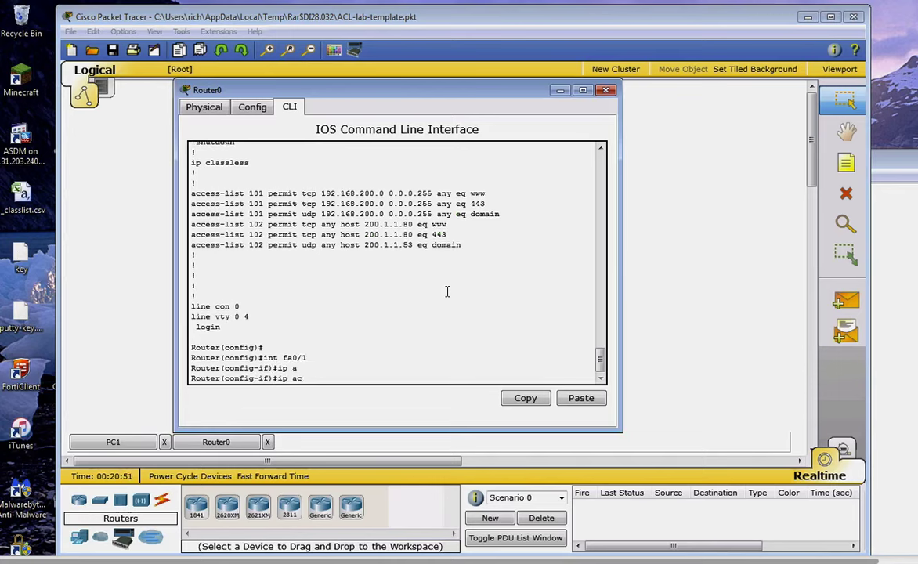
pyautogui.press('Tab')
pyautogui.write('102')
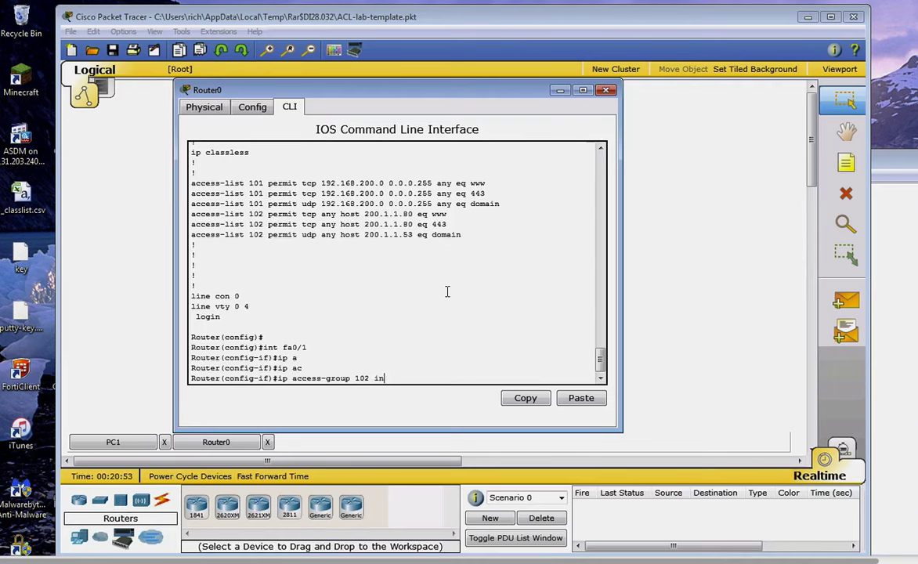
pyautogui.write(' in')
pyautogui.press('Return')
pyautogui.click(606, 89)
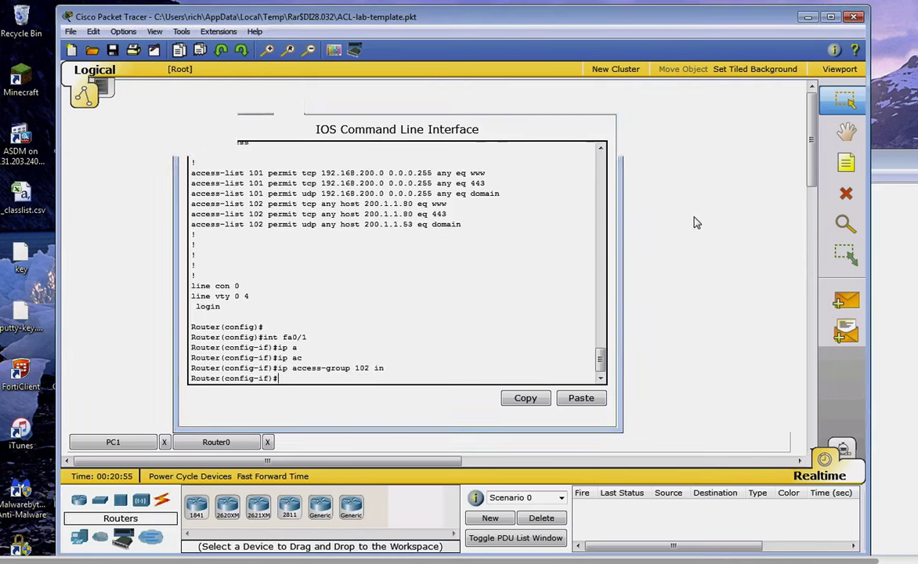
pyautogui.click(465, 150)
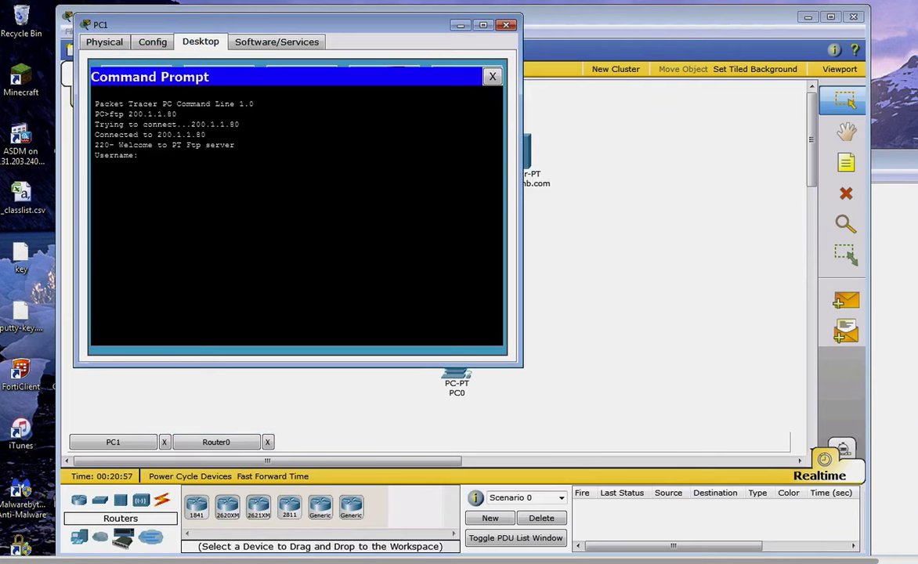
pyautogui.hotkey('ctrl', 'c')
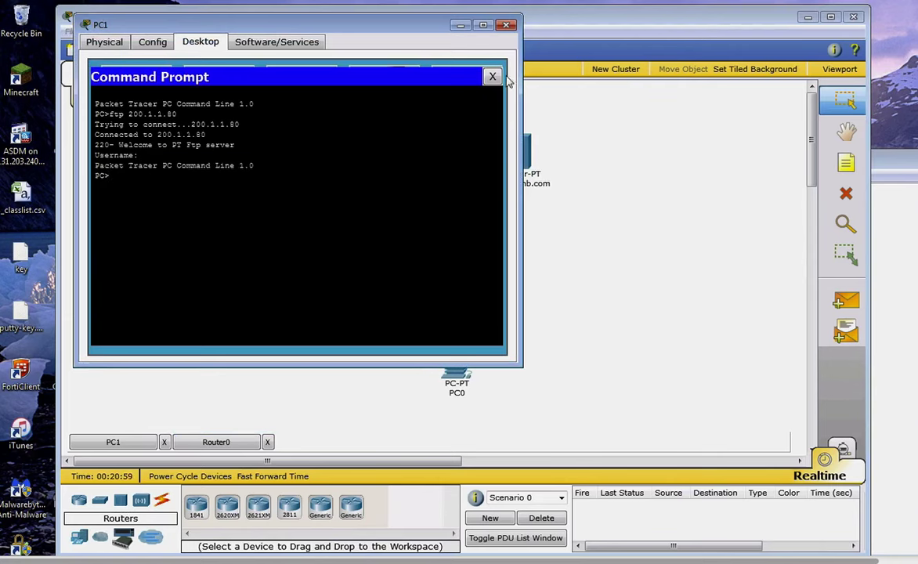
pyautogui.click(492, 76)
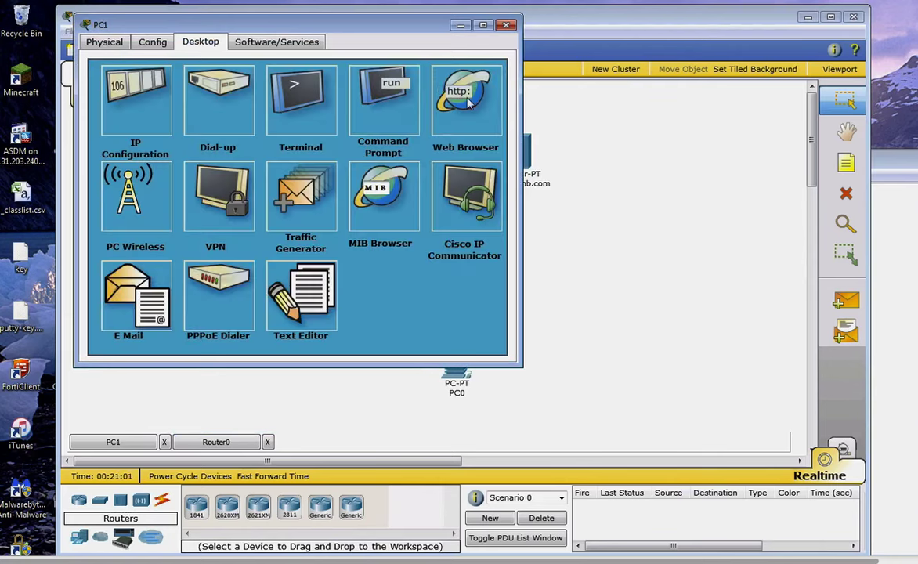
pyautogui.click(429, 92)
pyautogui.write('www.')
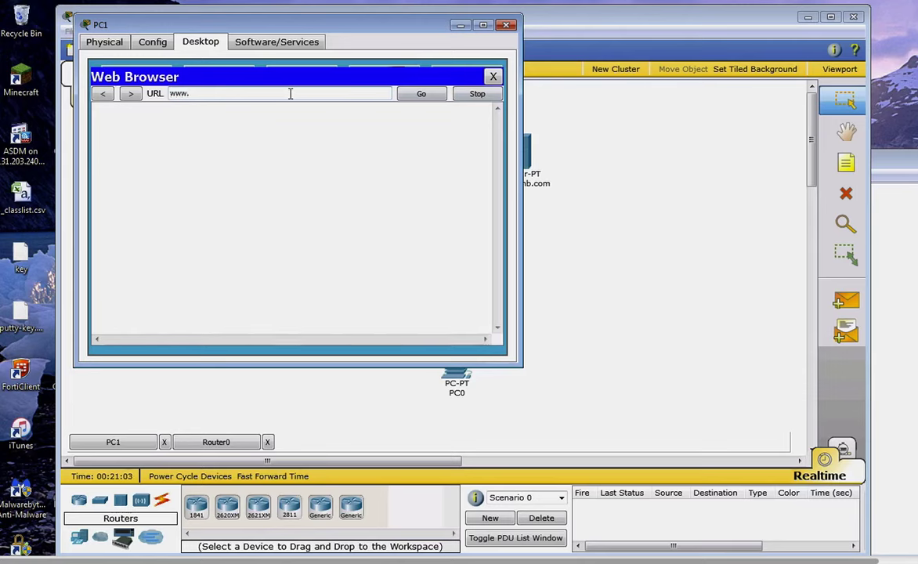
pyautogui.write('ritb.com')
pyautogui.press('Return')
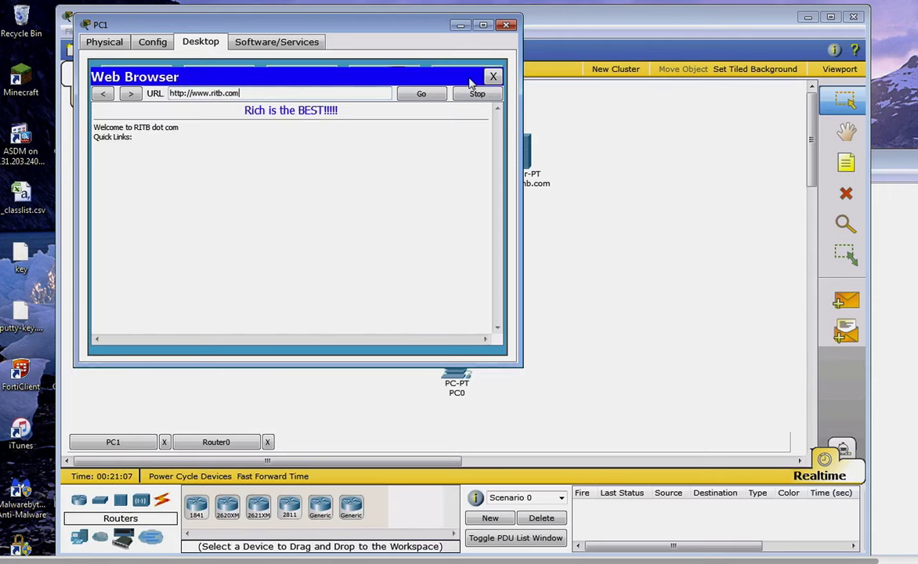
pyautogui.click(492, 76)
# Rerun ftp 200.1.1.80 from PC1's command prompt and watch it time out
pyautogui.click(353, 86)
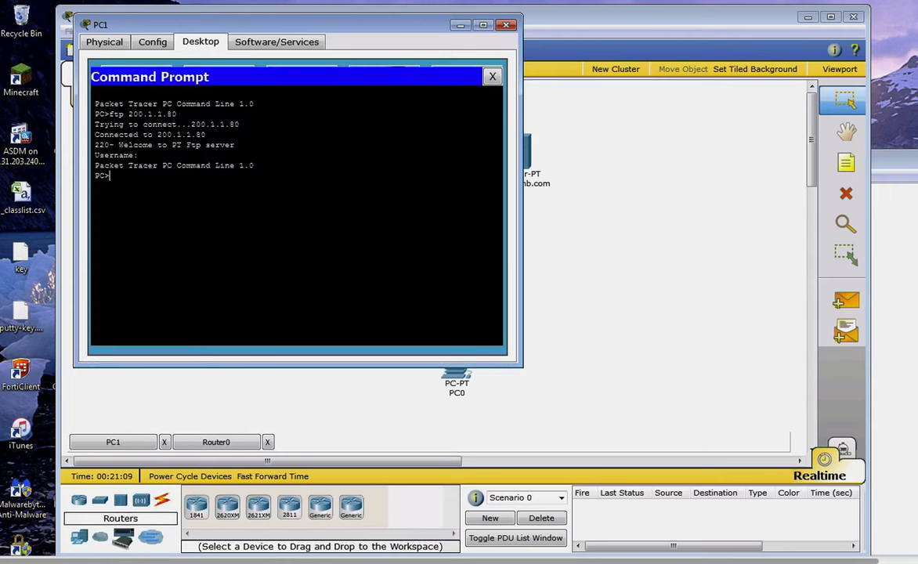
pyautogui.press('Up')
pyautogui.press('Return')
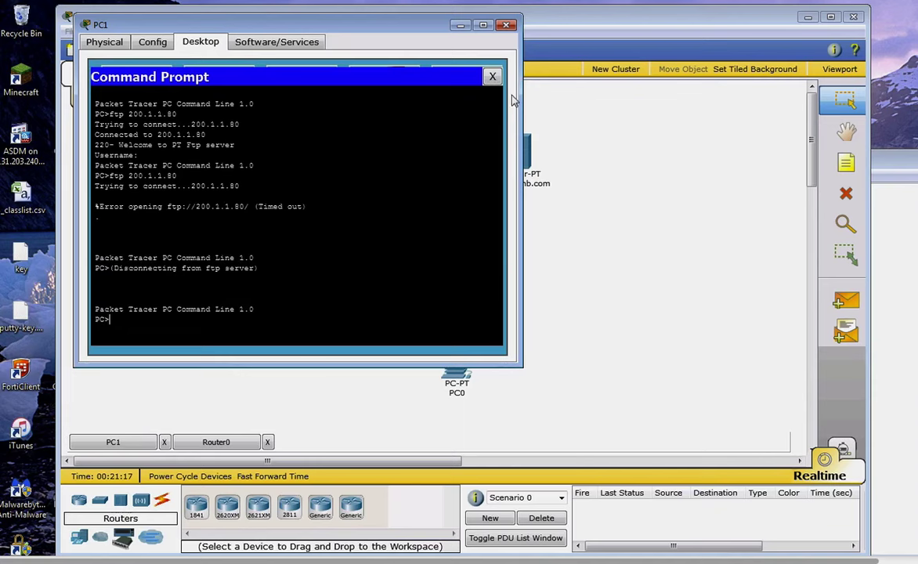
pyautogui.click(491, 76)
# Open PC0's Web Browser from its Desktop
pyautogui.click(461, 26)
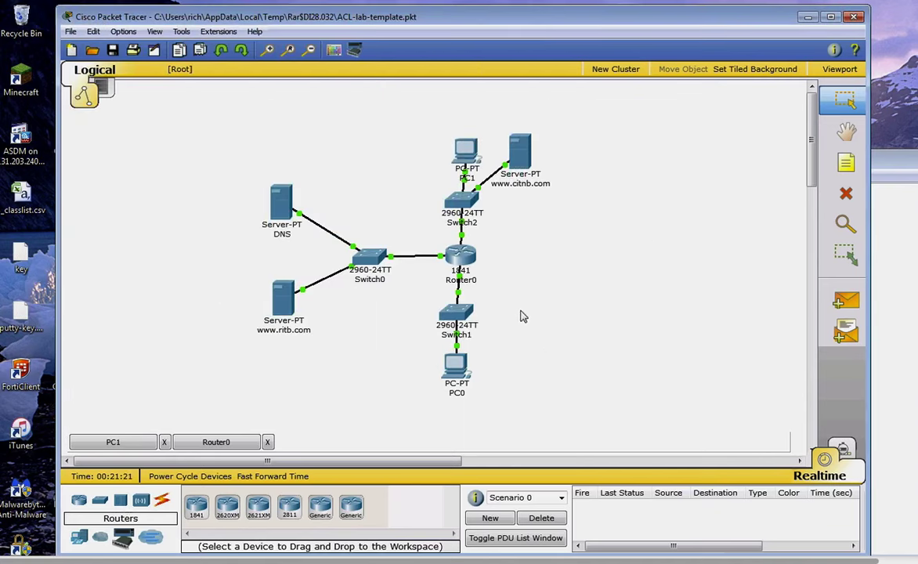
pyautogui.click(459, 373)
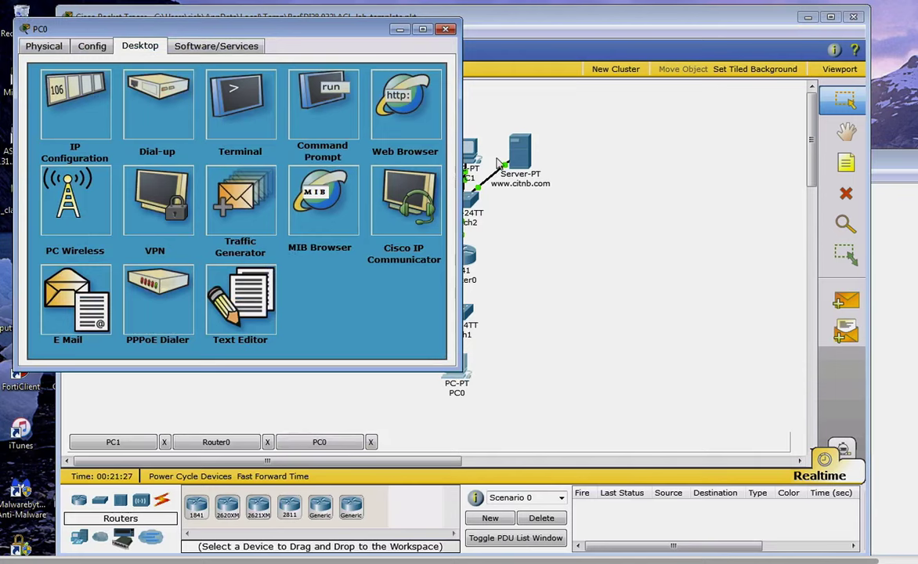
pyautogui.click(405, 95)
pyautogui.click(588, 256)
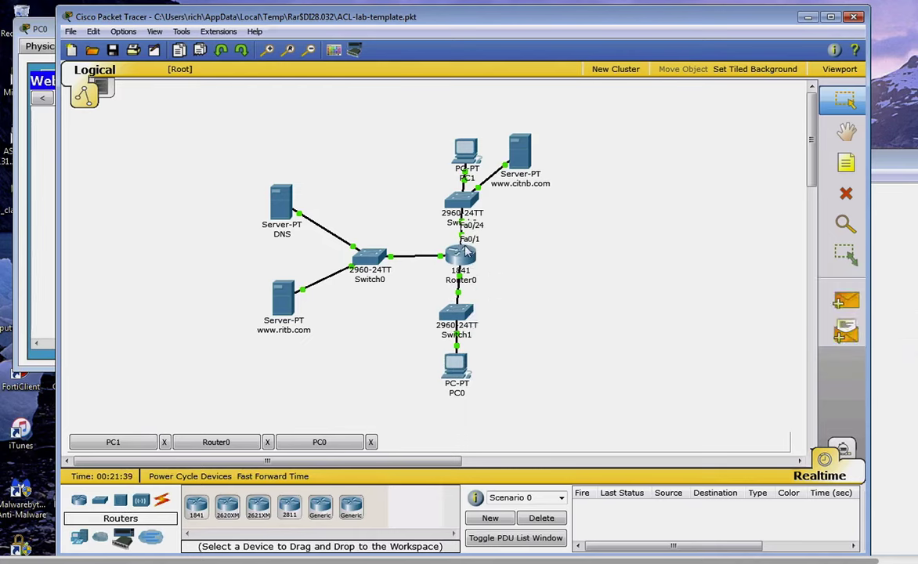
pyautogui.click(43, 240)
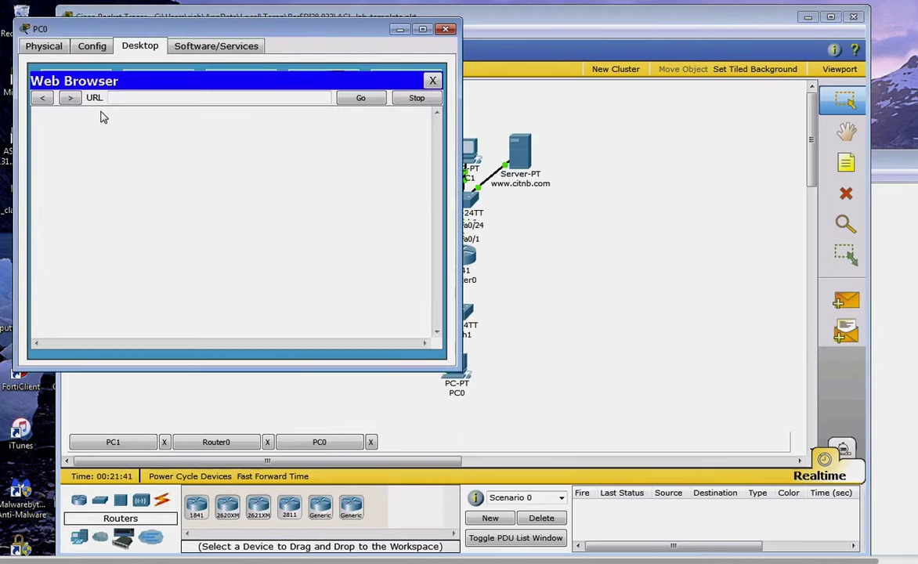
pyautogui.click(137, 97)
pyautogui.write('www.ritb.com')
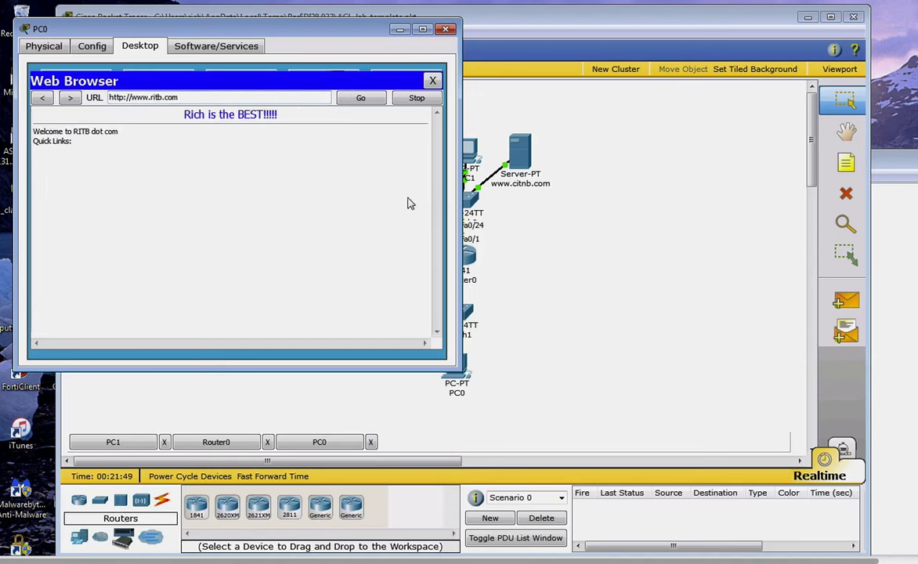
pyautogui.click(564, 365)
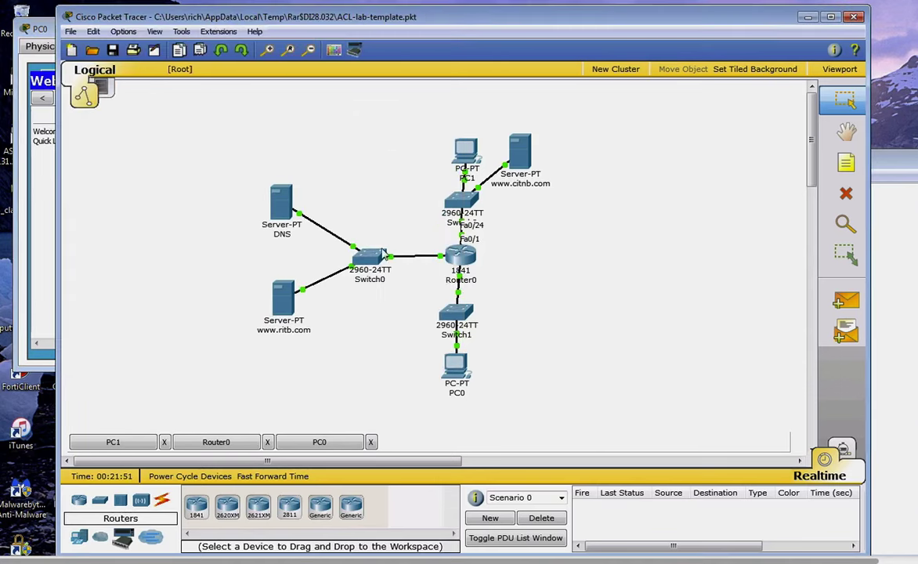
pyautogui.click(455, 365)
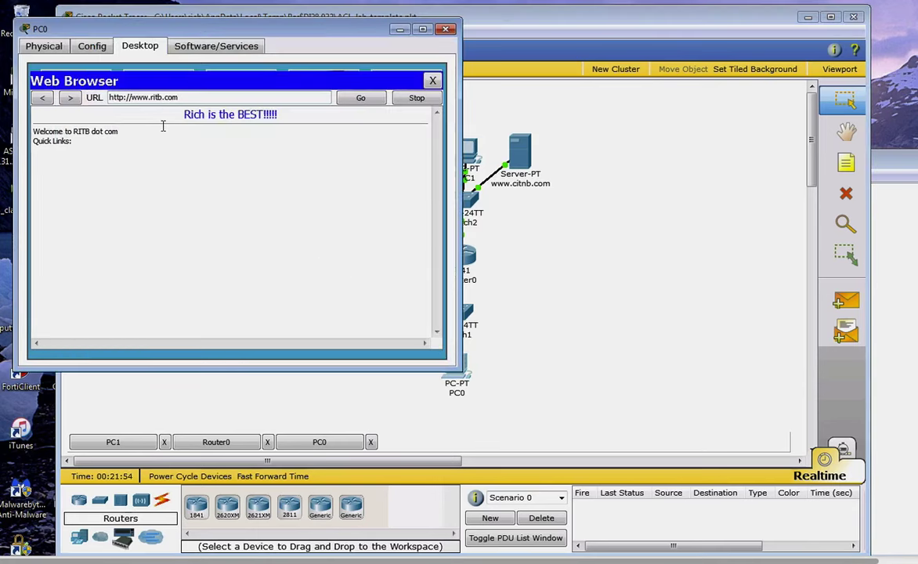
pyautogui.press('BackSpace')
pyautogui.press('BackSpace')
pyautogui.press('BackSpace')
pyautogui.press('BackSpace')
pyautogui.write('cintb.com')
pyautogui.click(365, 98)
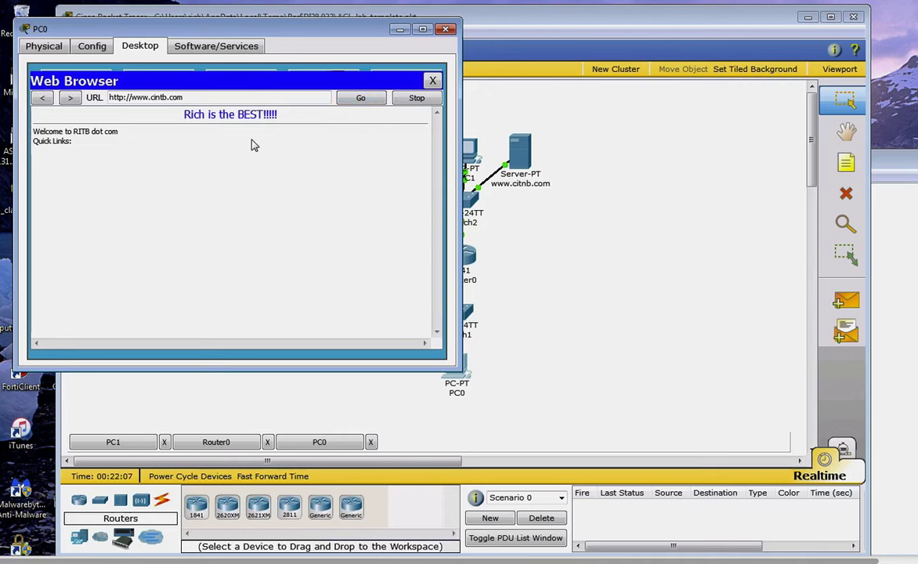
# Close PC0 and review Router0's ACL 102 permit rules for 200.1.1.80 and 200.1.1.53 in its CLI
pyautogui.click(446, 30)
pyautogui.click(462, 252)
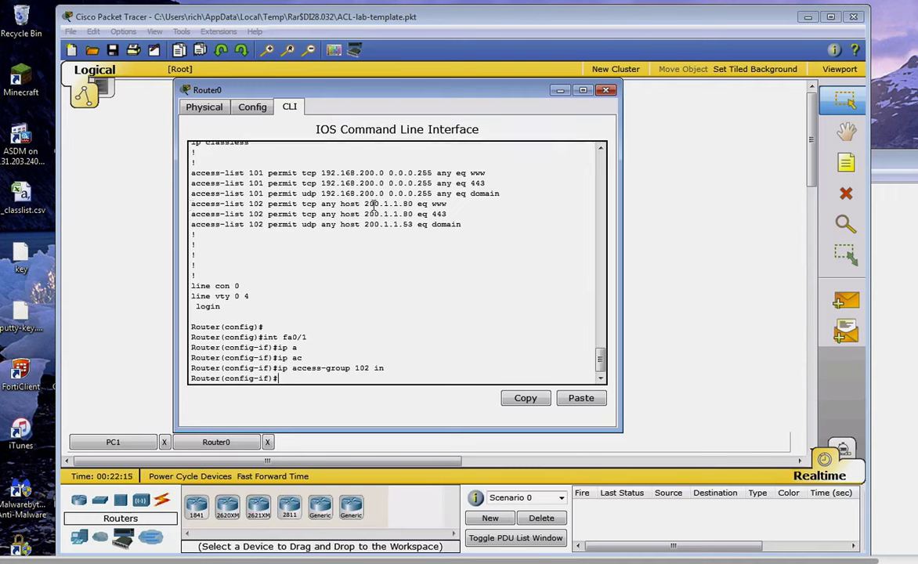
pyautogui.moveTo(362, 203); pyautogui.dragTo(412, 203)
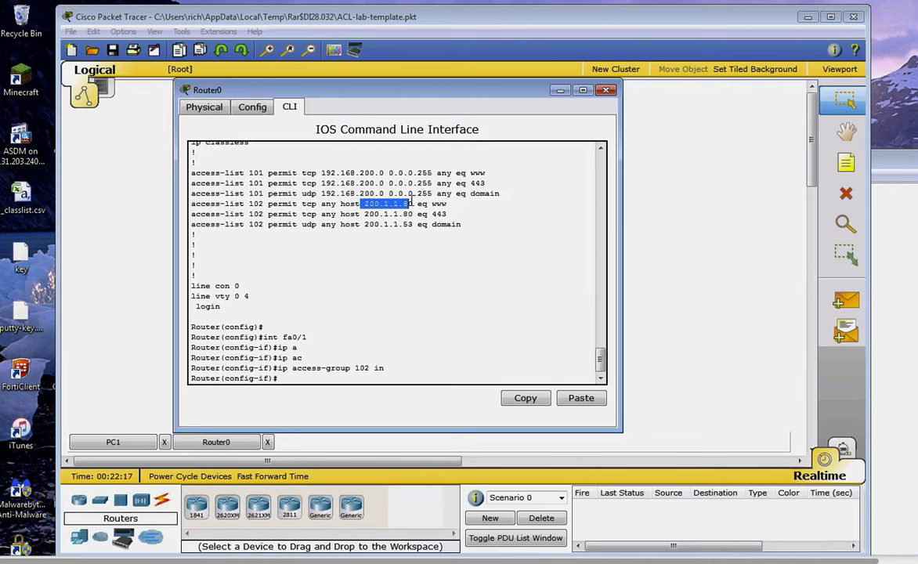
pyautogui.click(436, 203)
pyautogui.doubleClick(435, 203)
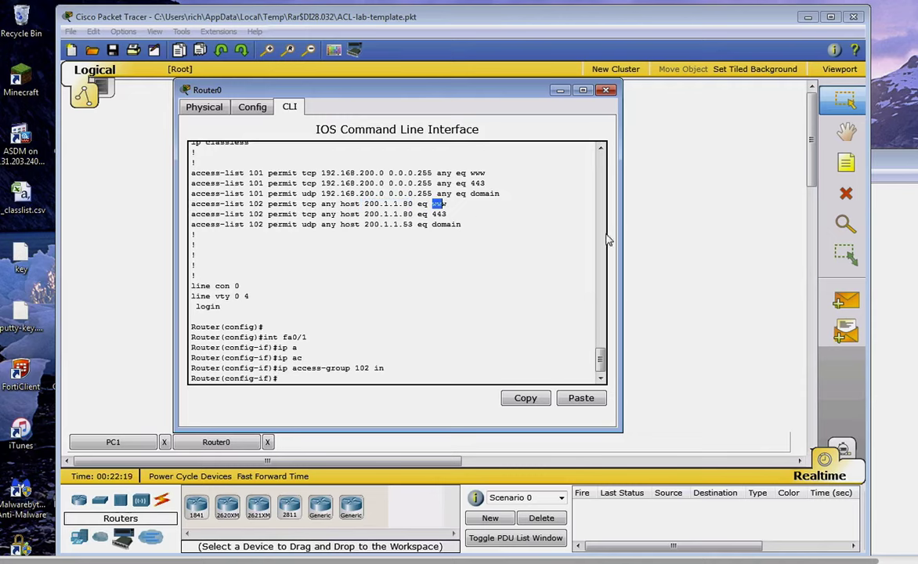
# Copy the two drafted ACL 102 rules permitting tcp any eq www and eq 443 established
pyautogui.hotkey('alt', 'Tab')
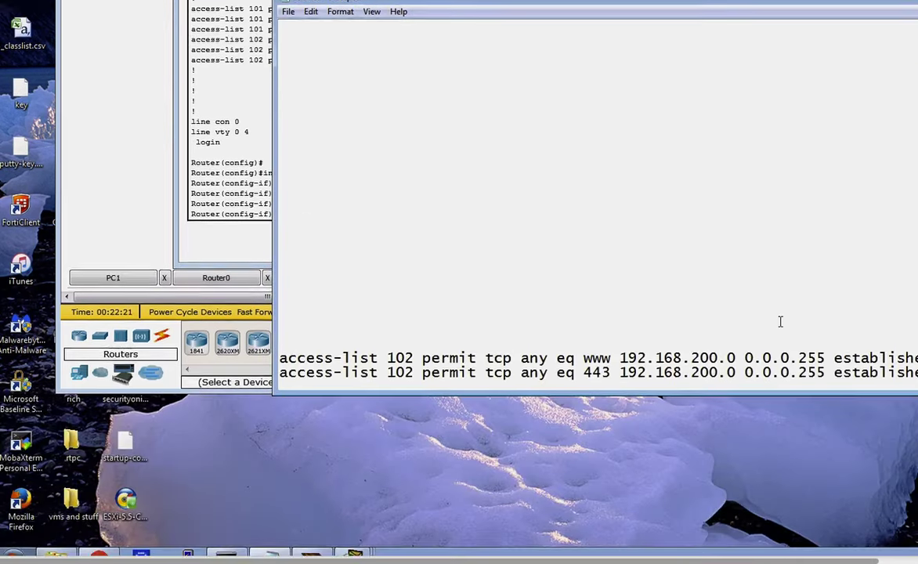
pyautogui.hotkey('alt', 'Tab')
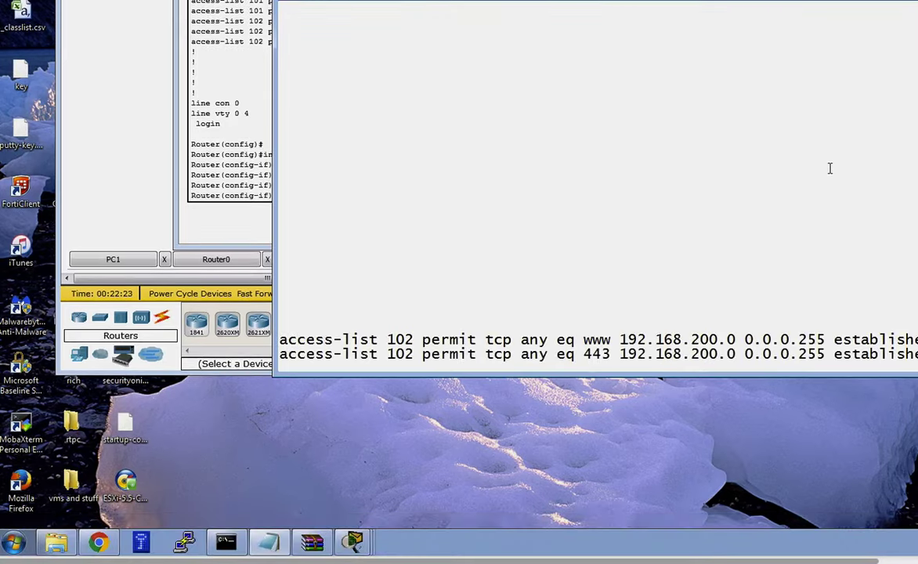
pyautogui.hotkey('alt', 'Tab')
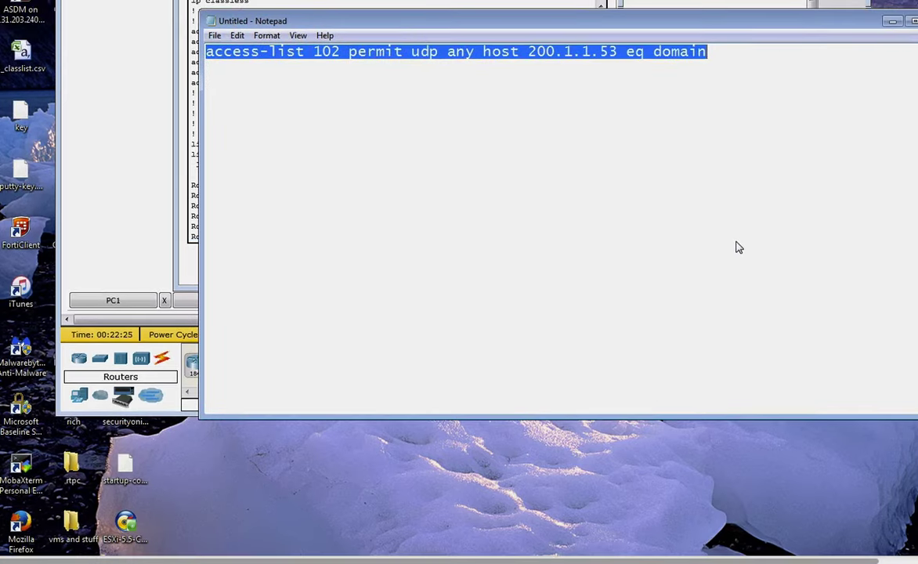
pyautogui.hotkey('alt', 'Tab')
pyautogui.hotkey('alt', 'Tab')
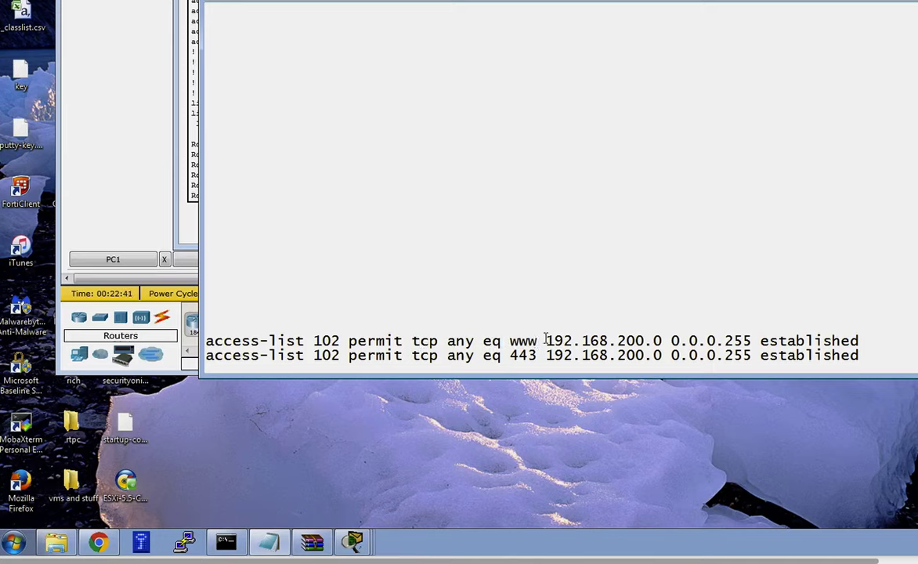
pyautogui.moveTo(545, 341); pyautogui.dragTo(865, 345)
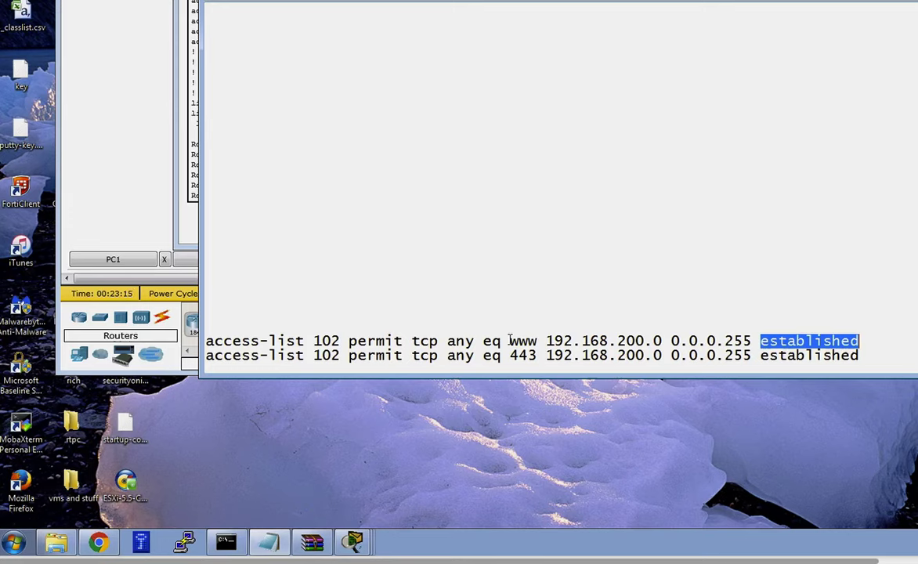
pyautogui.click(470, 184)
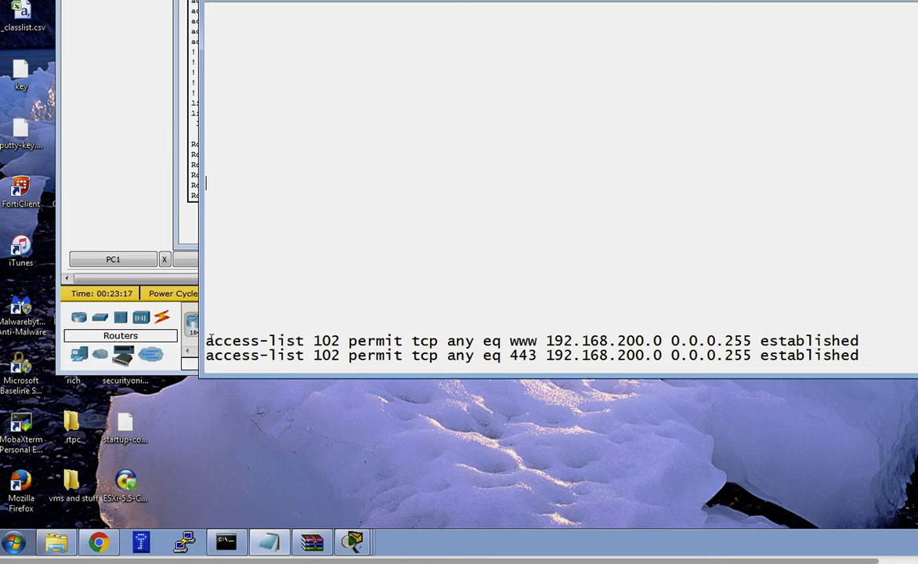
pyautogui.moveTo(208, 340); pyautogui.dragTo(867, 358)
pyautogui.press('super+c')
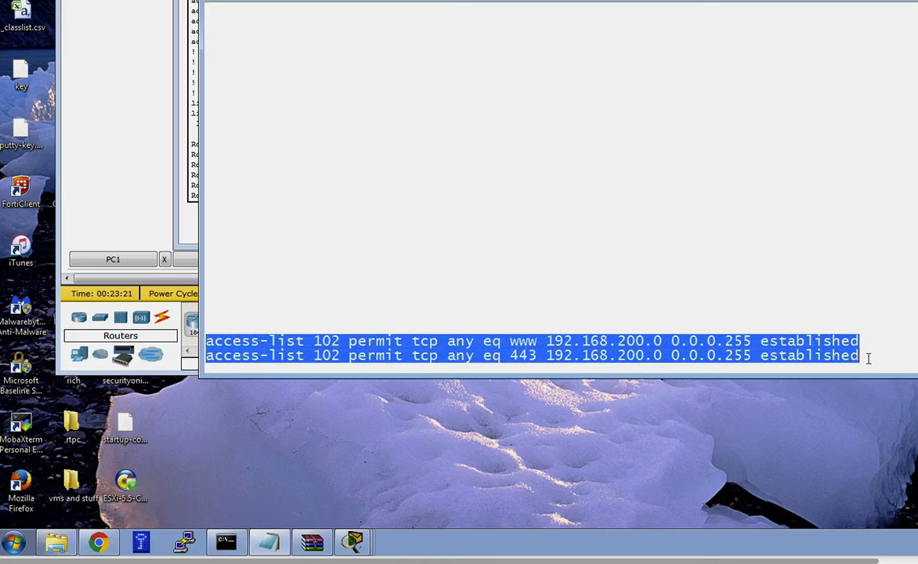
# Exit interface mode on Router0 and paste the two ACL 102 established rules for www and 443
pyautogui.click(146, 152)
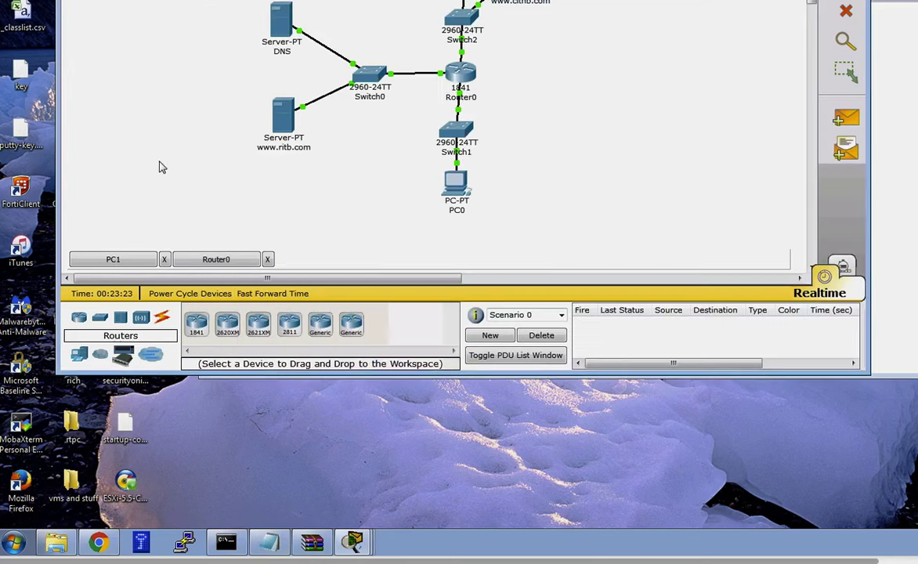
pyautogui.scroll(3, 391, 164)
pyautogui.click(442, 59)
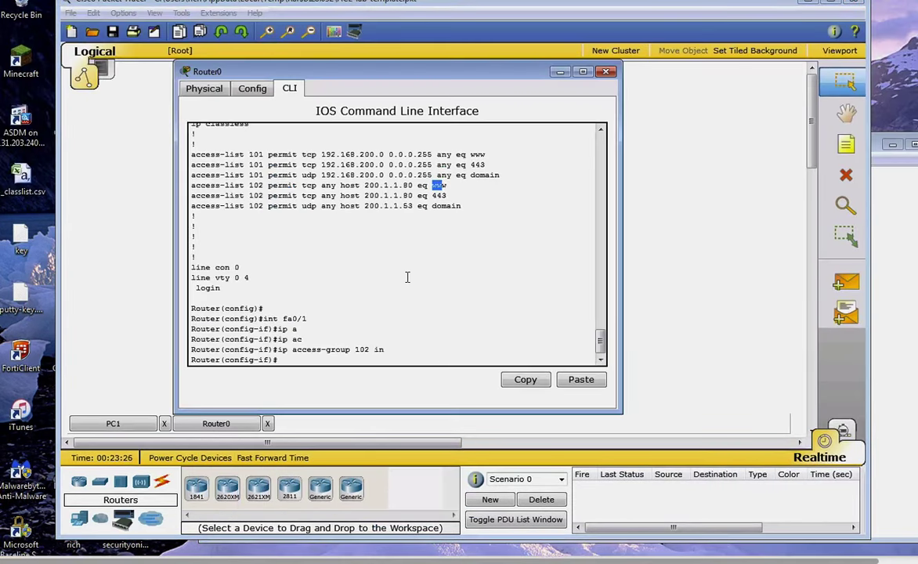
pyautogui.press('Return')
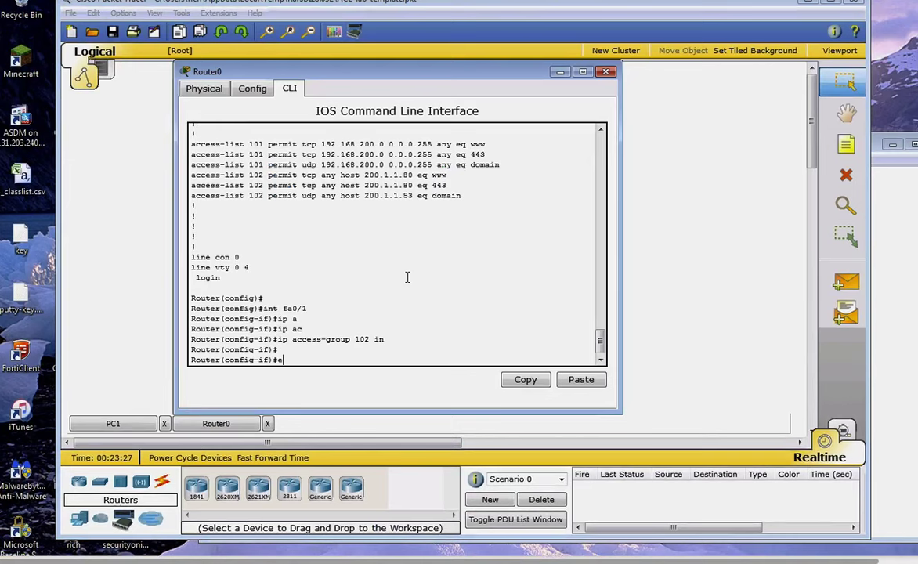
pyautogui.write('exit')
pyautogui.press('Return')
pyautogui.rightClick(374, 249)
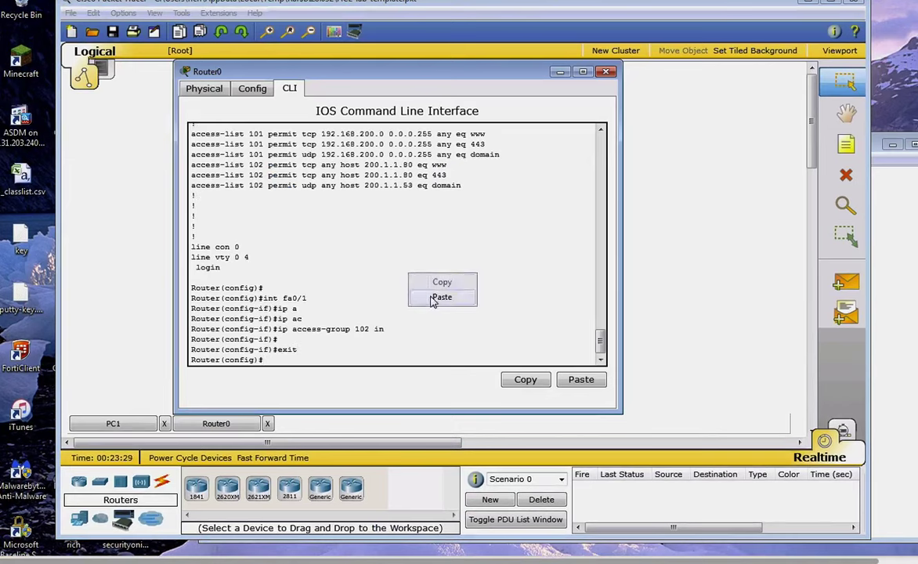
pyautogui.click(396, 275)
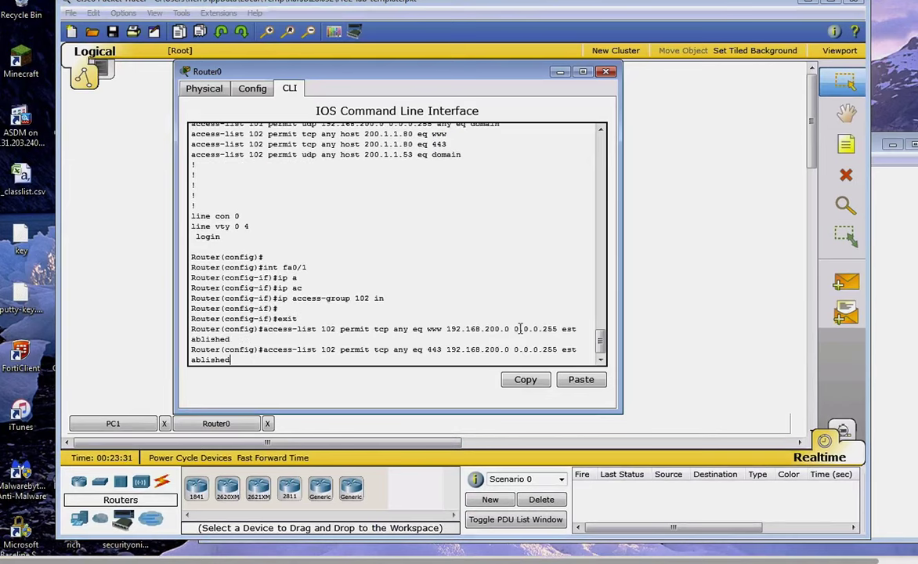
pyautogui.press('Return')
pyautogui.click(774, 291)
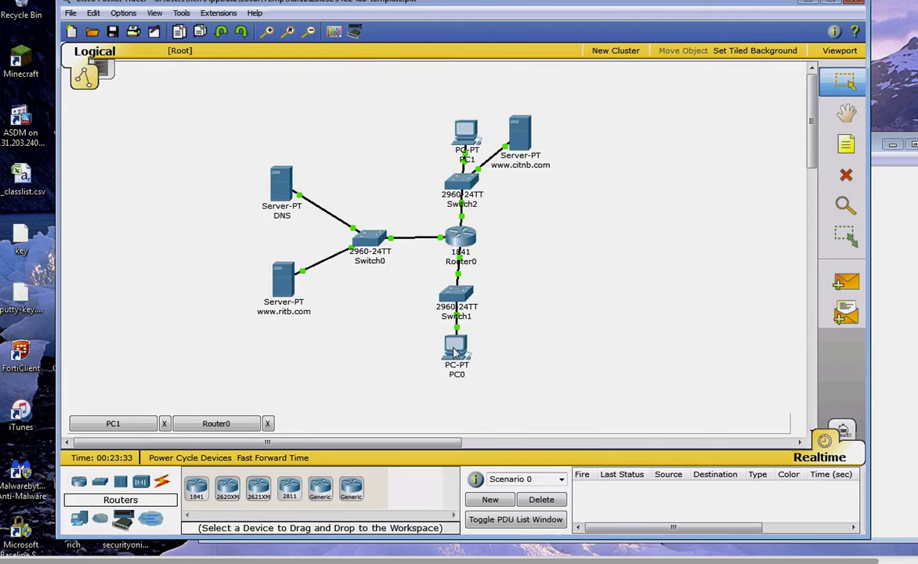
pyautogui.click(454, 350)
pyautogui.click(539, 239)
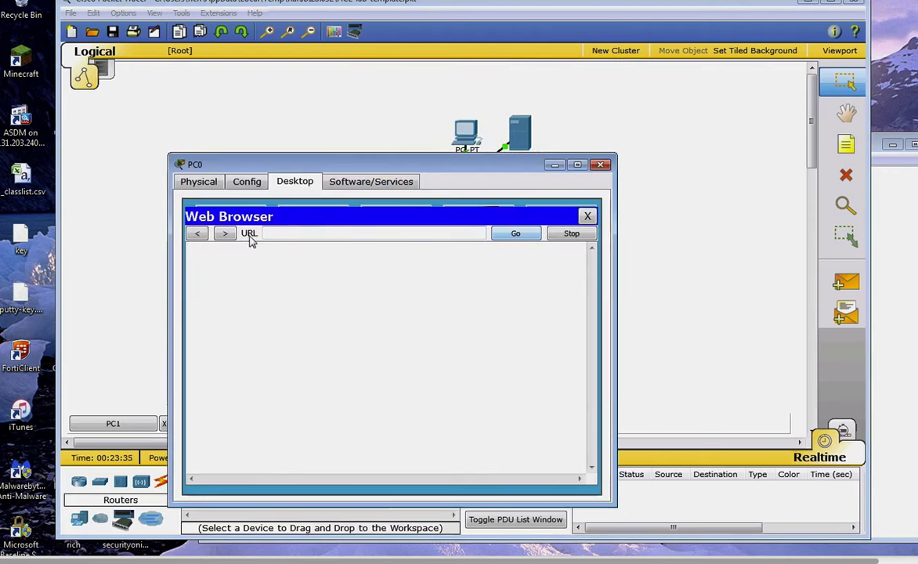
pyautogui.click(296, 231)
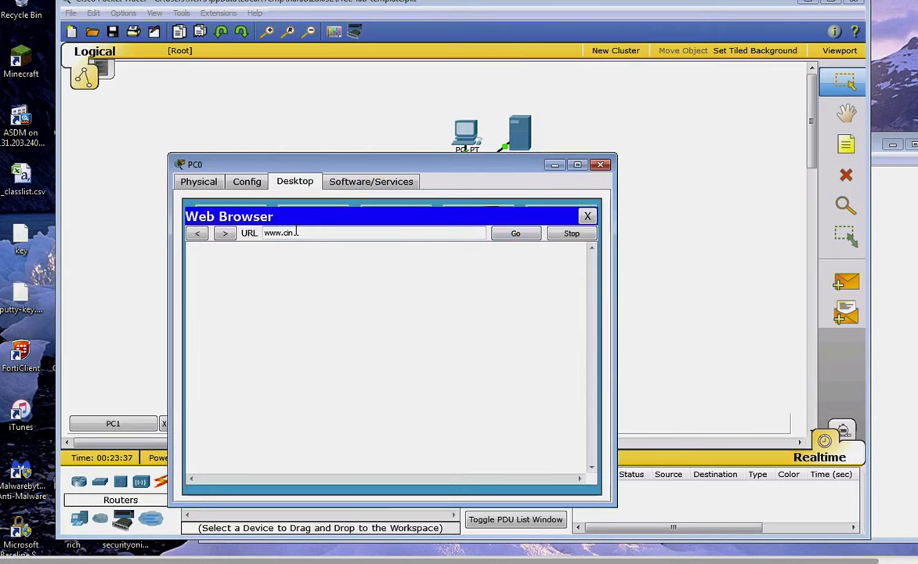
pyautogui.write('www.cintb.com')
pyautogui.click(515, 233)
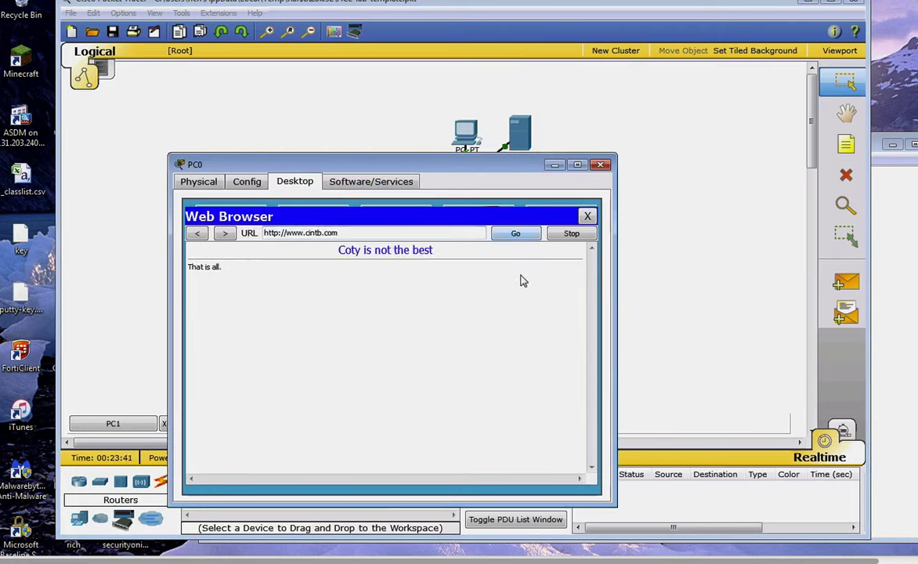
pyautogui.click(281, 233)
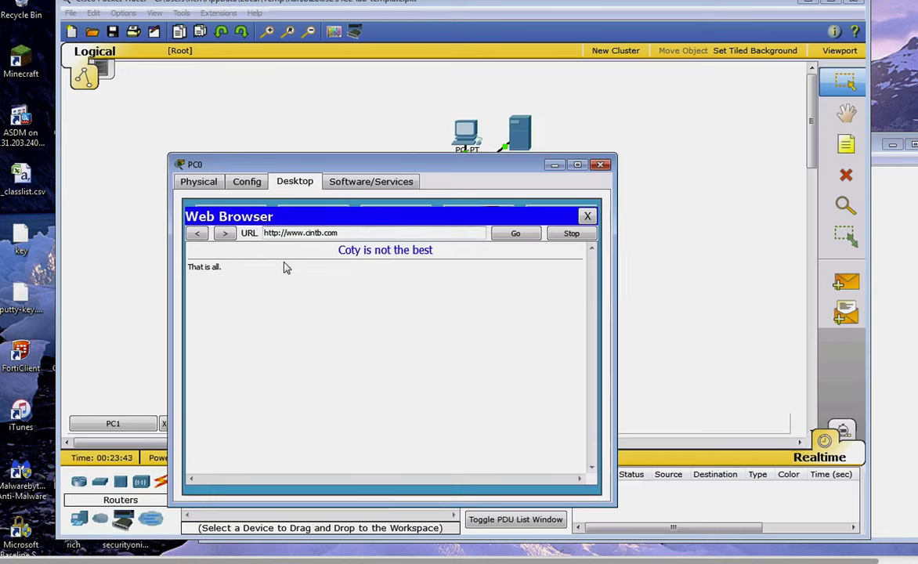
pyautogui.write('s')
pyautogui.click(516, 235)
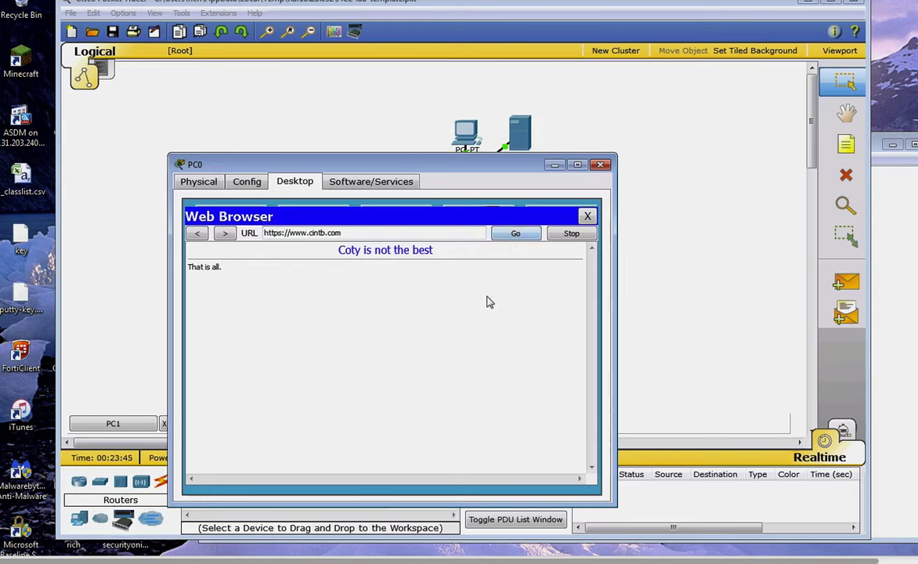
pyautogui.click(600, 164)
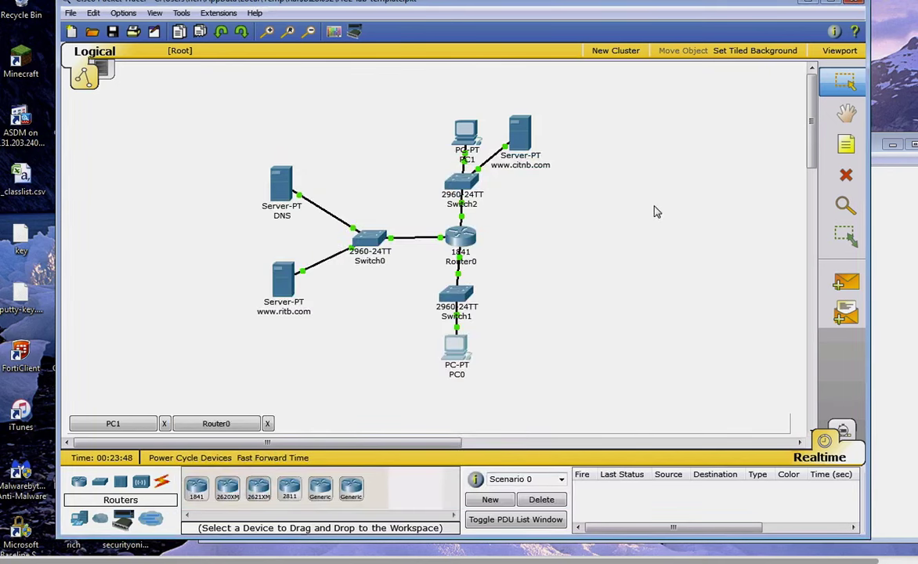